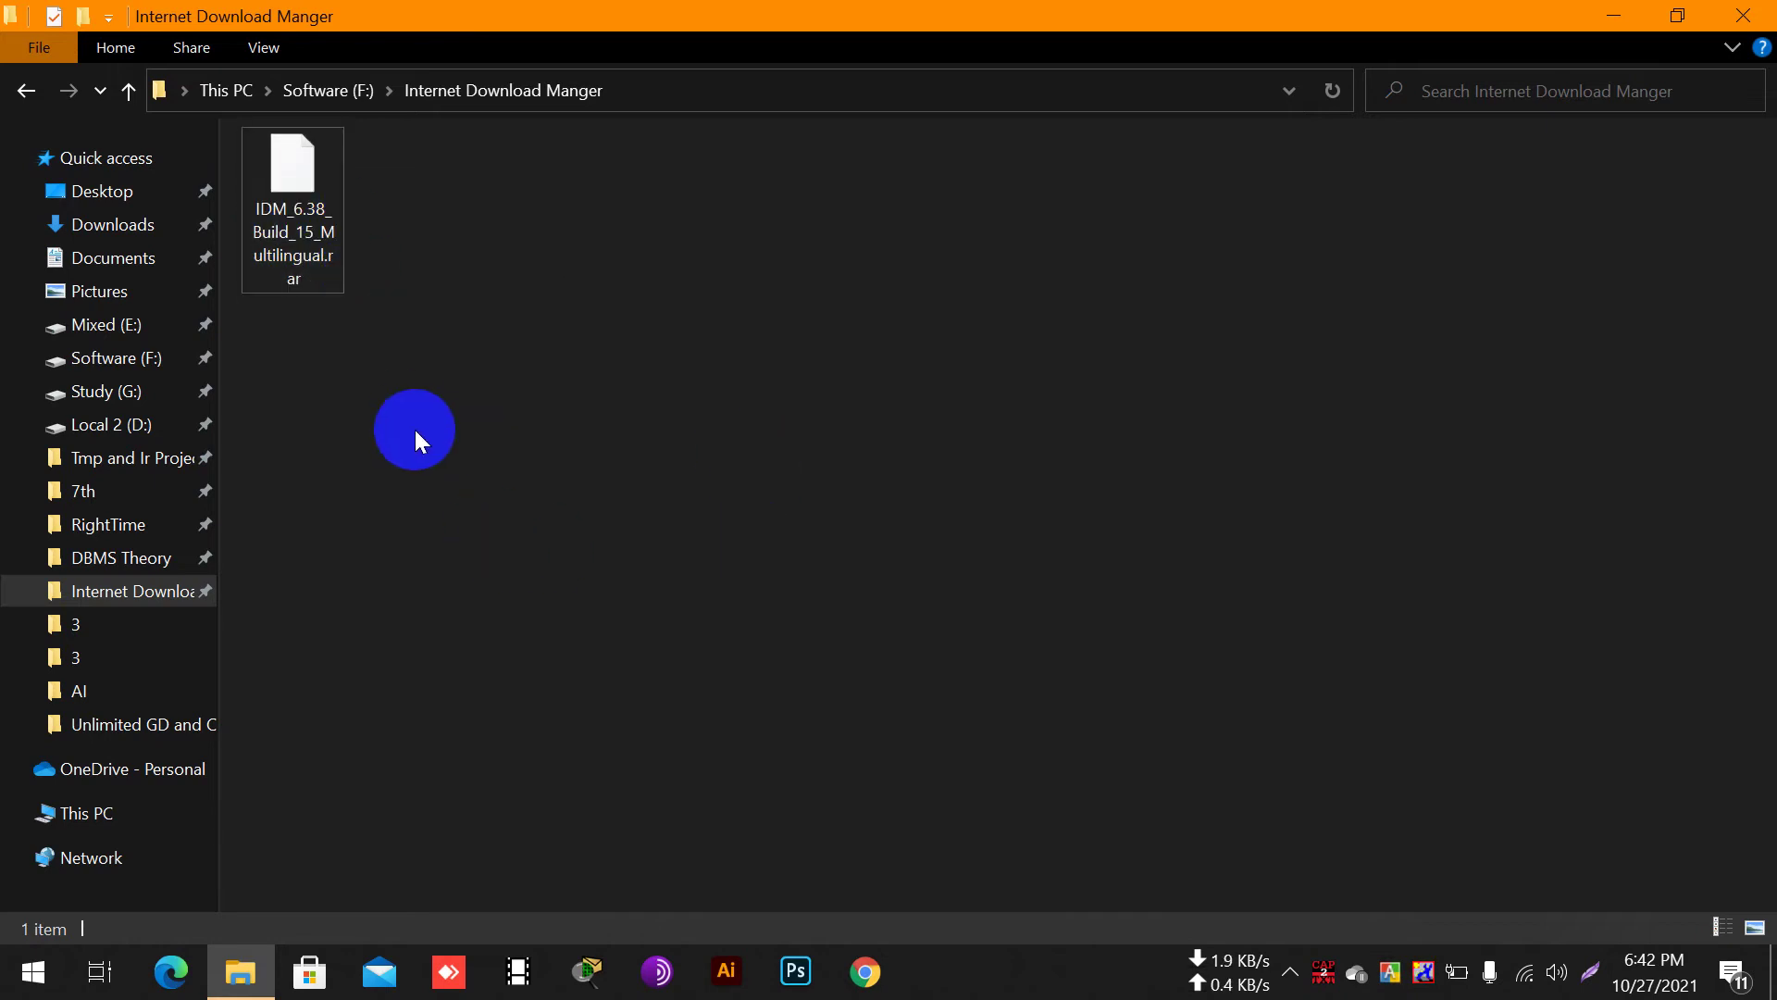
# Open Windows Security from the system tray and bring up the Virus & threat protection settings.
pyautogui.click(1290, 972)
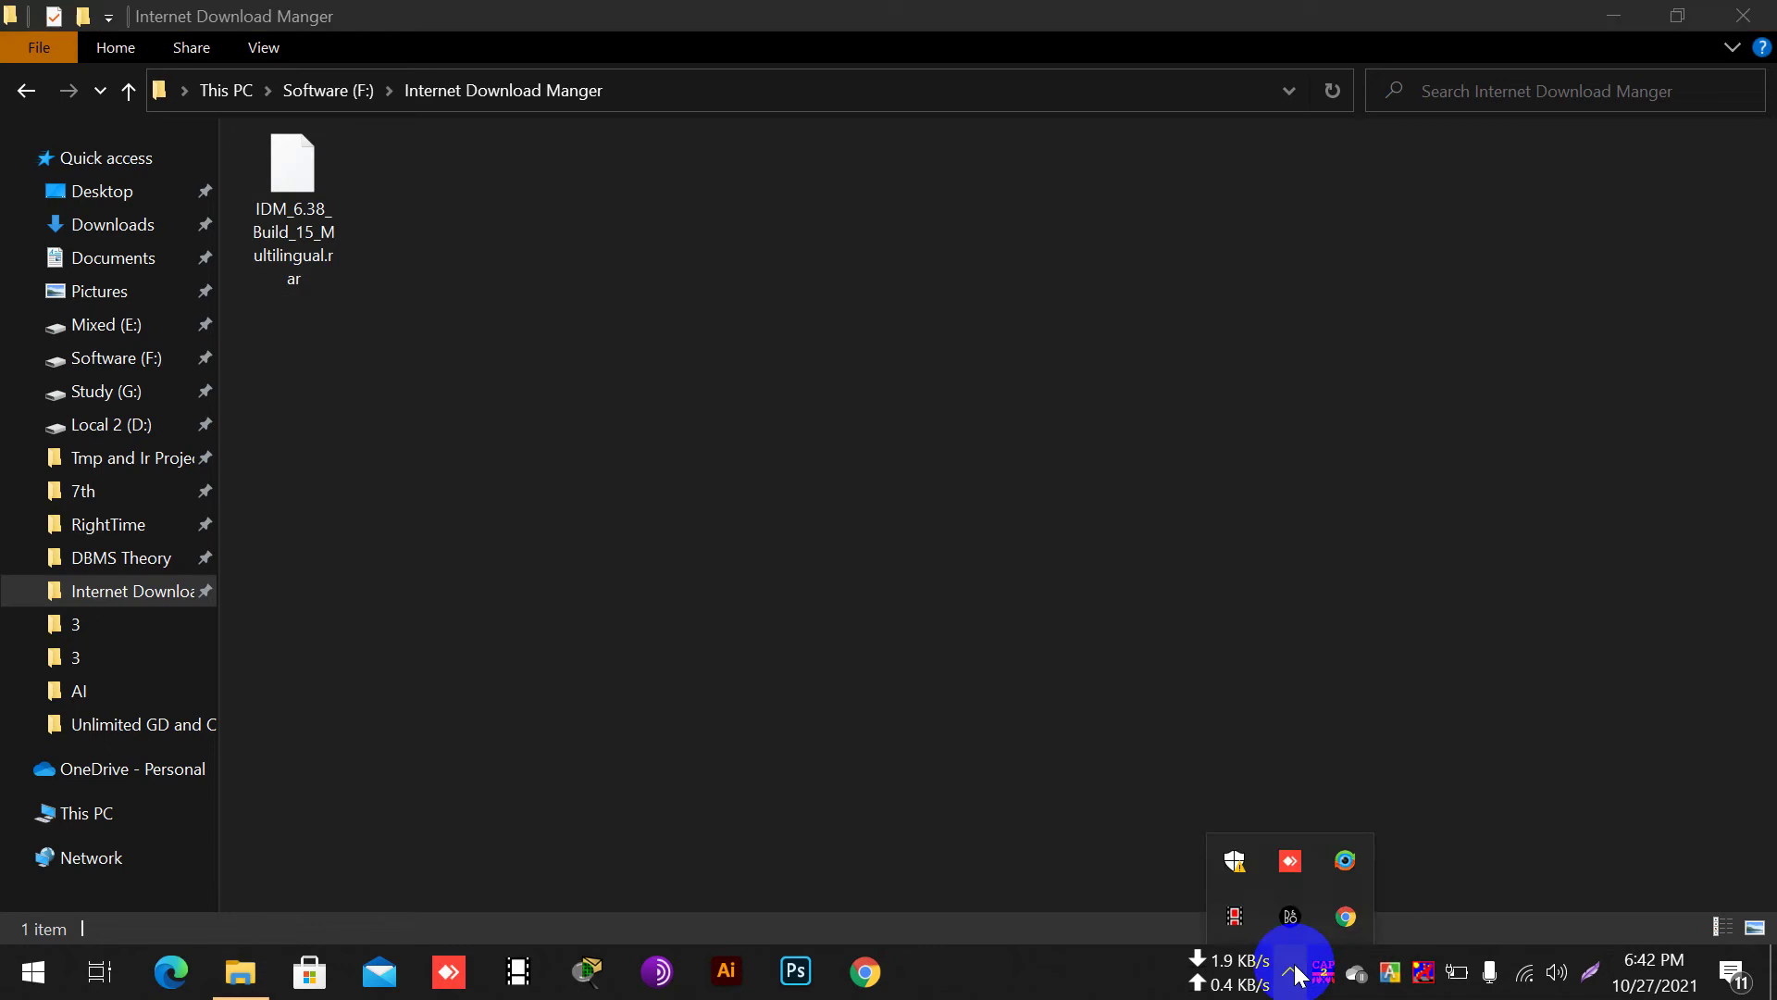
pyautogui.click(1236, 861)
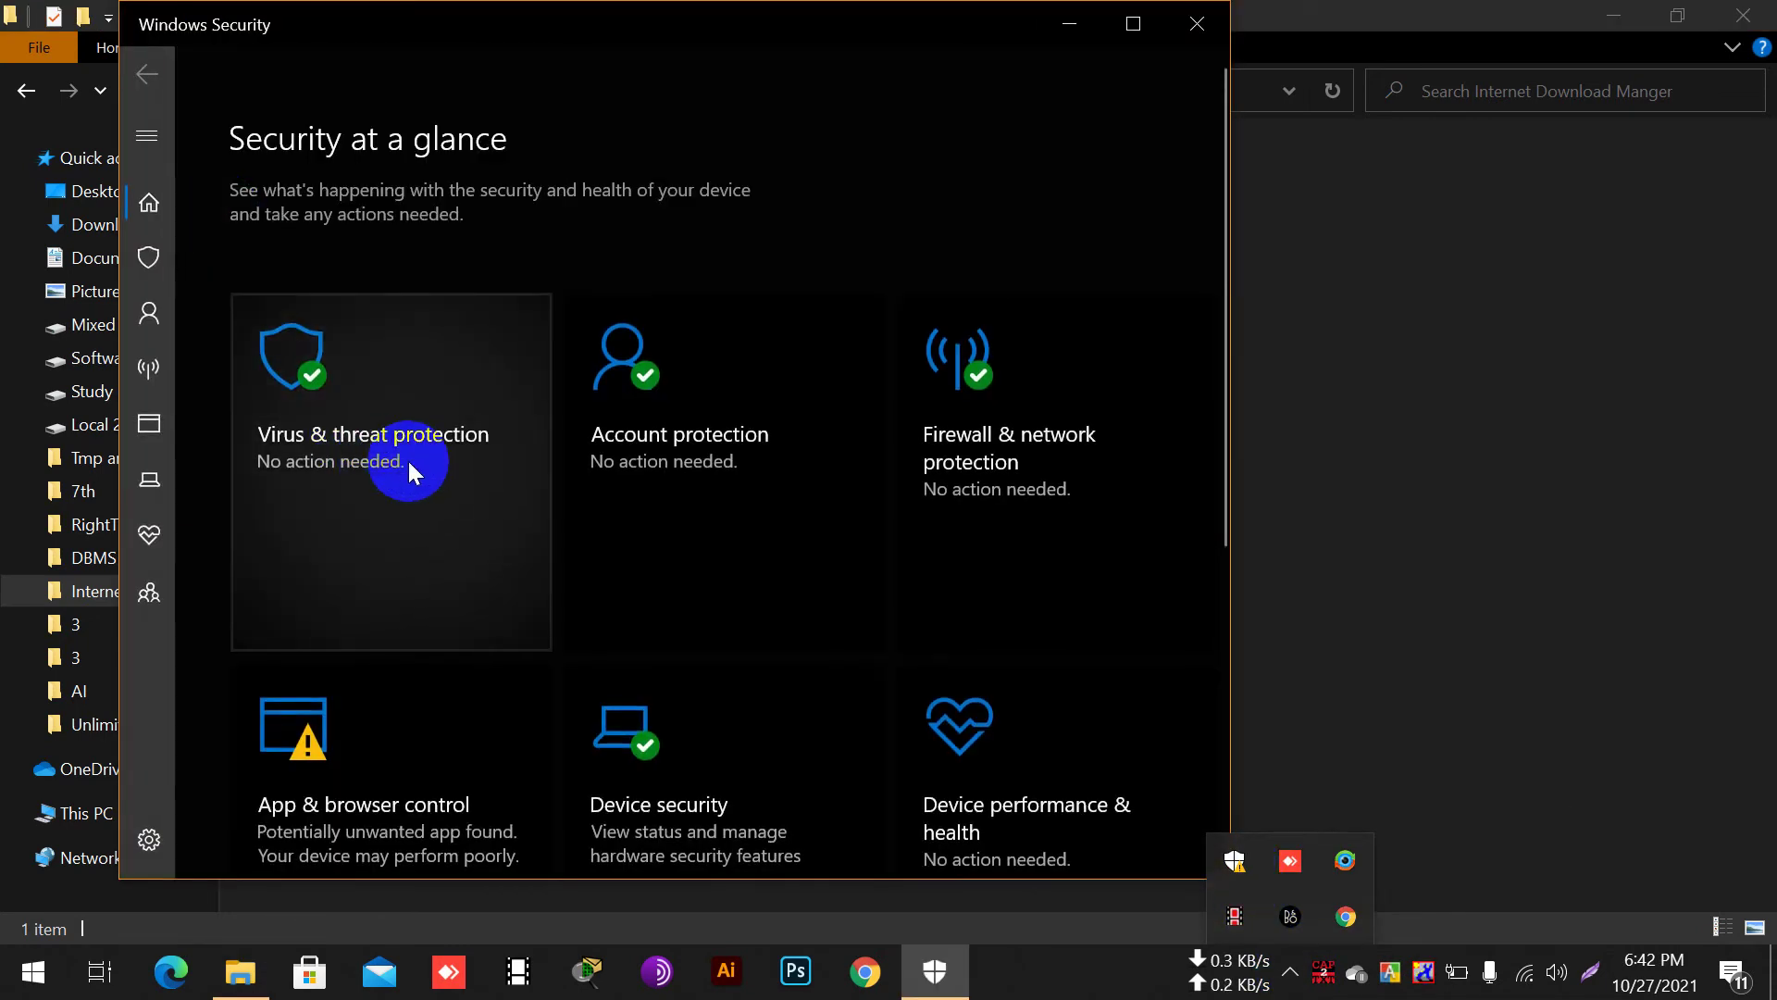
pyautogui.click(408, 460)
pyautogui.scroll(-4, 310, 685)
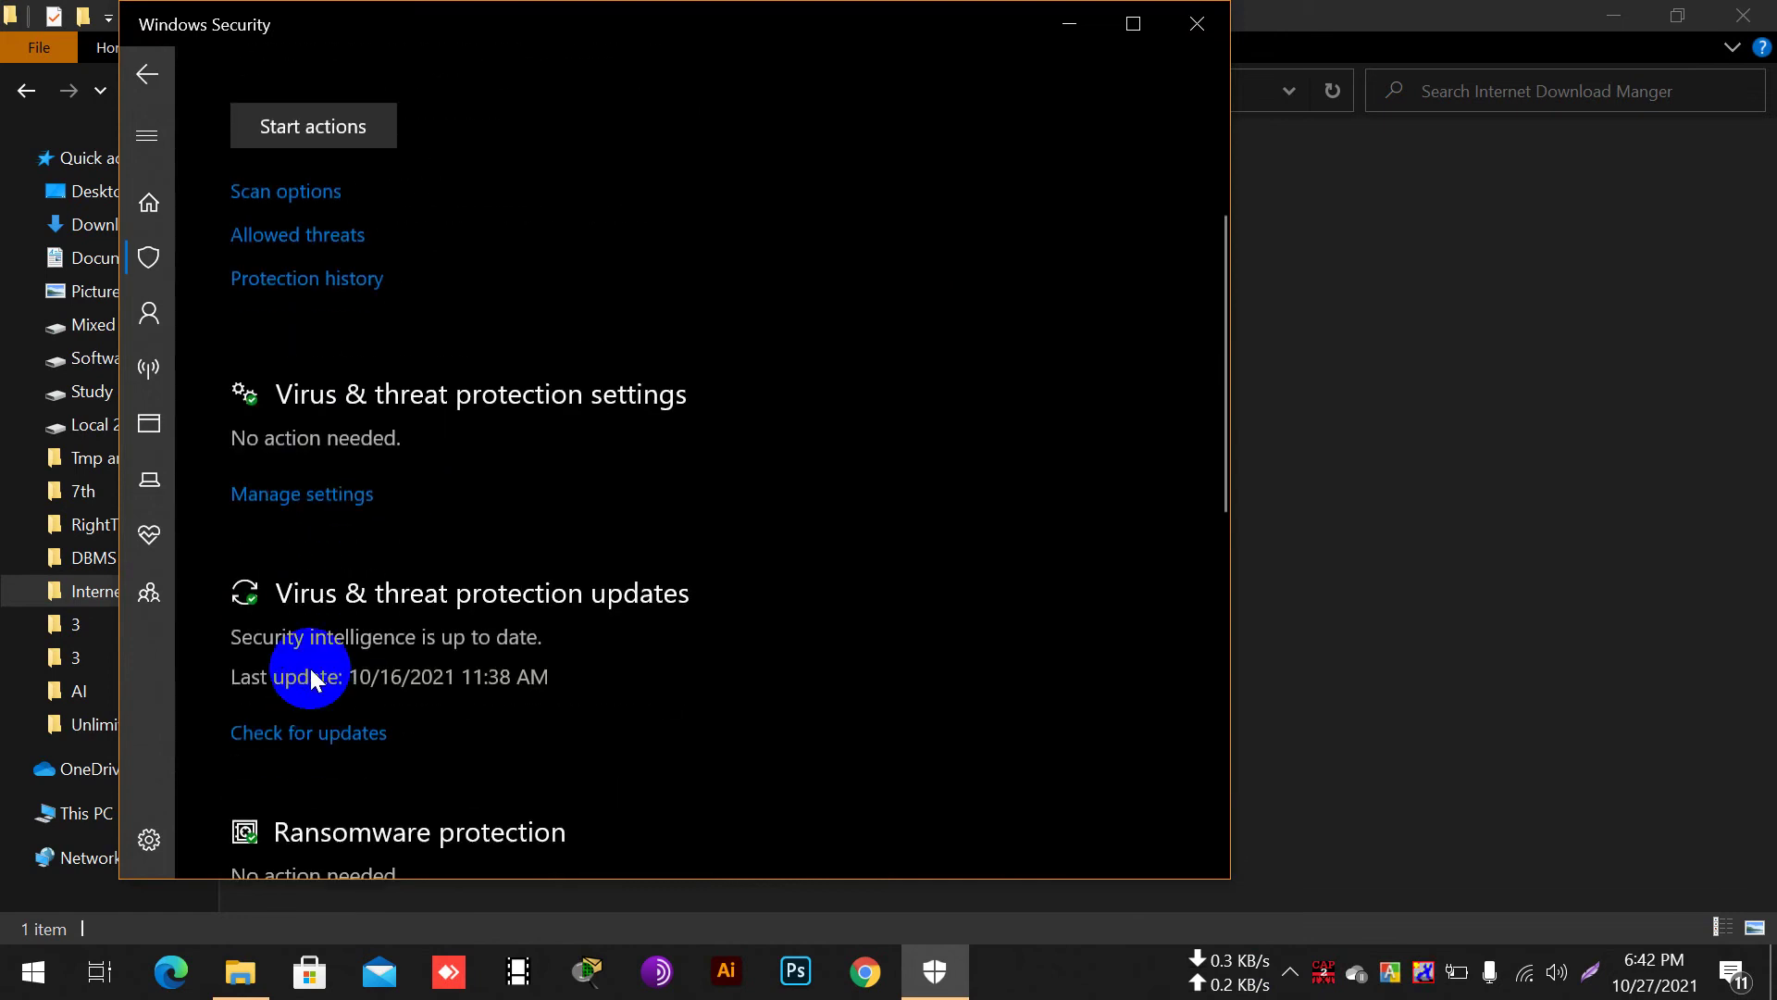
pyautogui.click(284, 493)
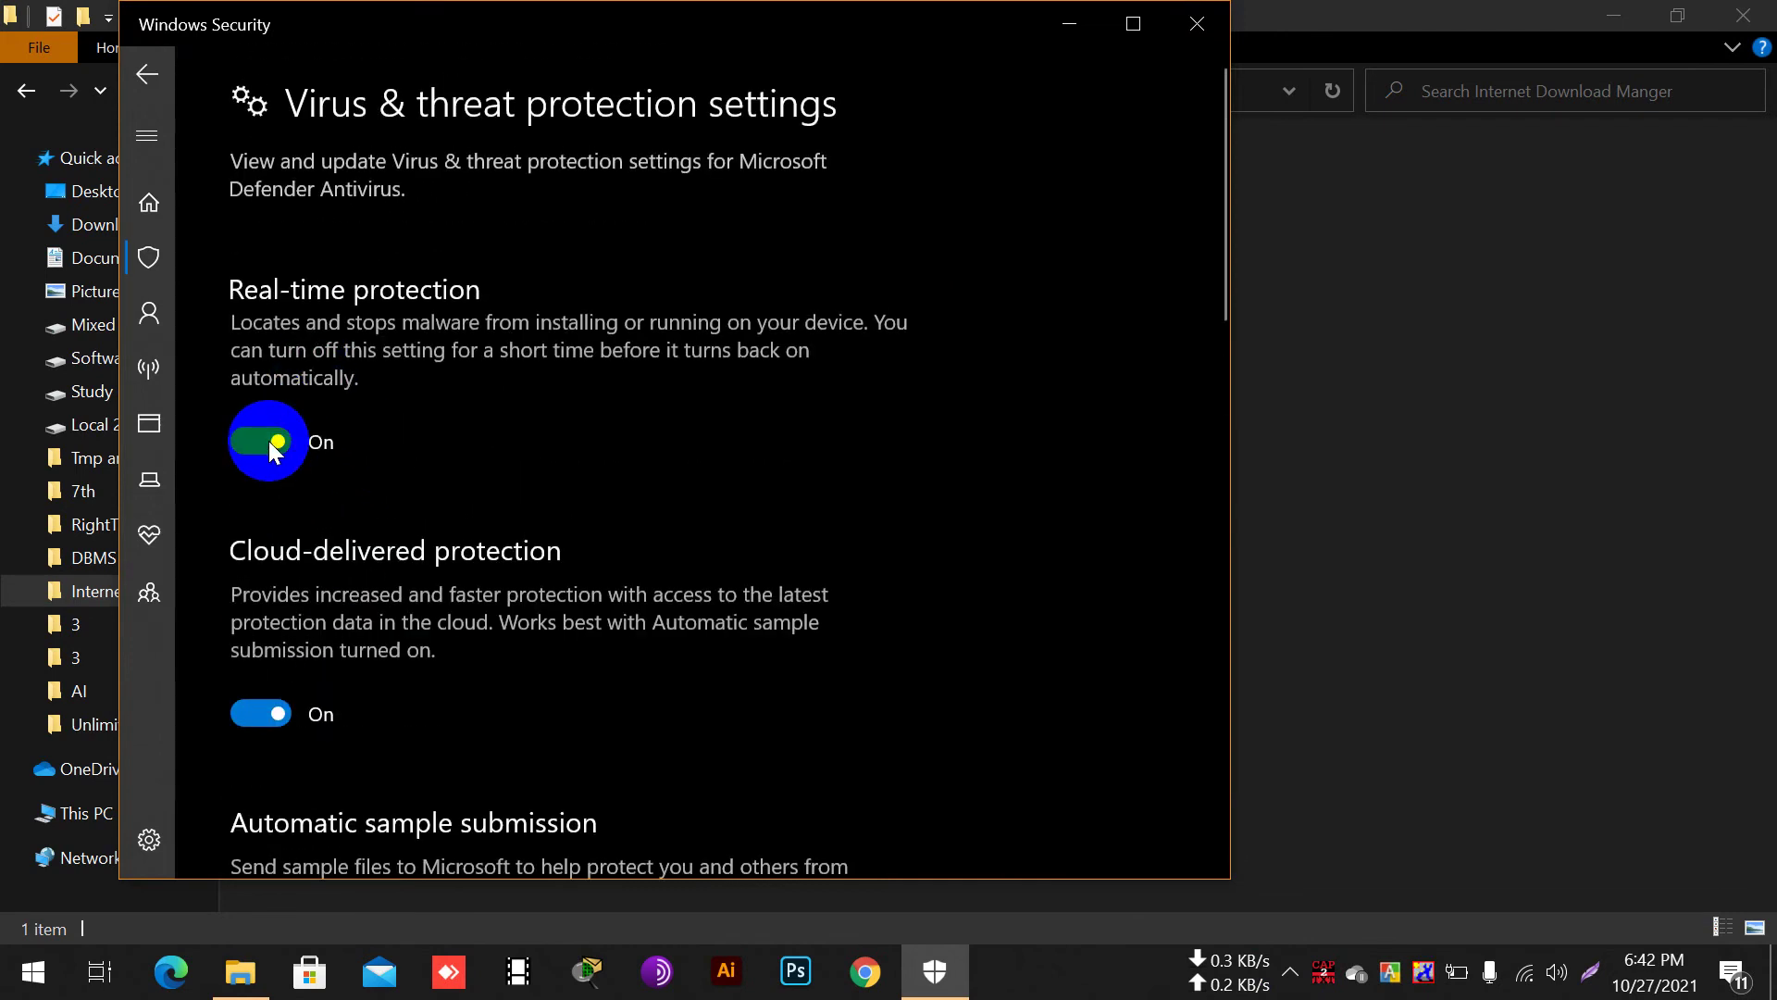
# Turn off Real-time protection, Cloud-delivered protection and Automatic sample submission.
pyautogui.click(269, 444)
pyautogui.scroll(-2, 411, 555)
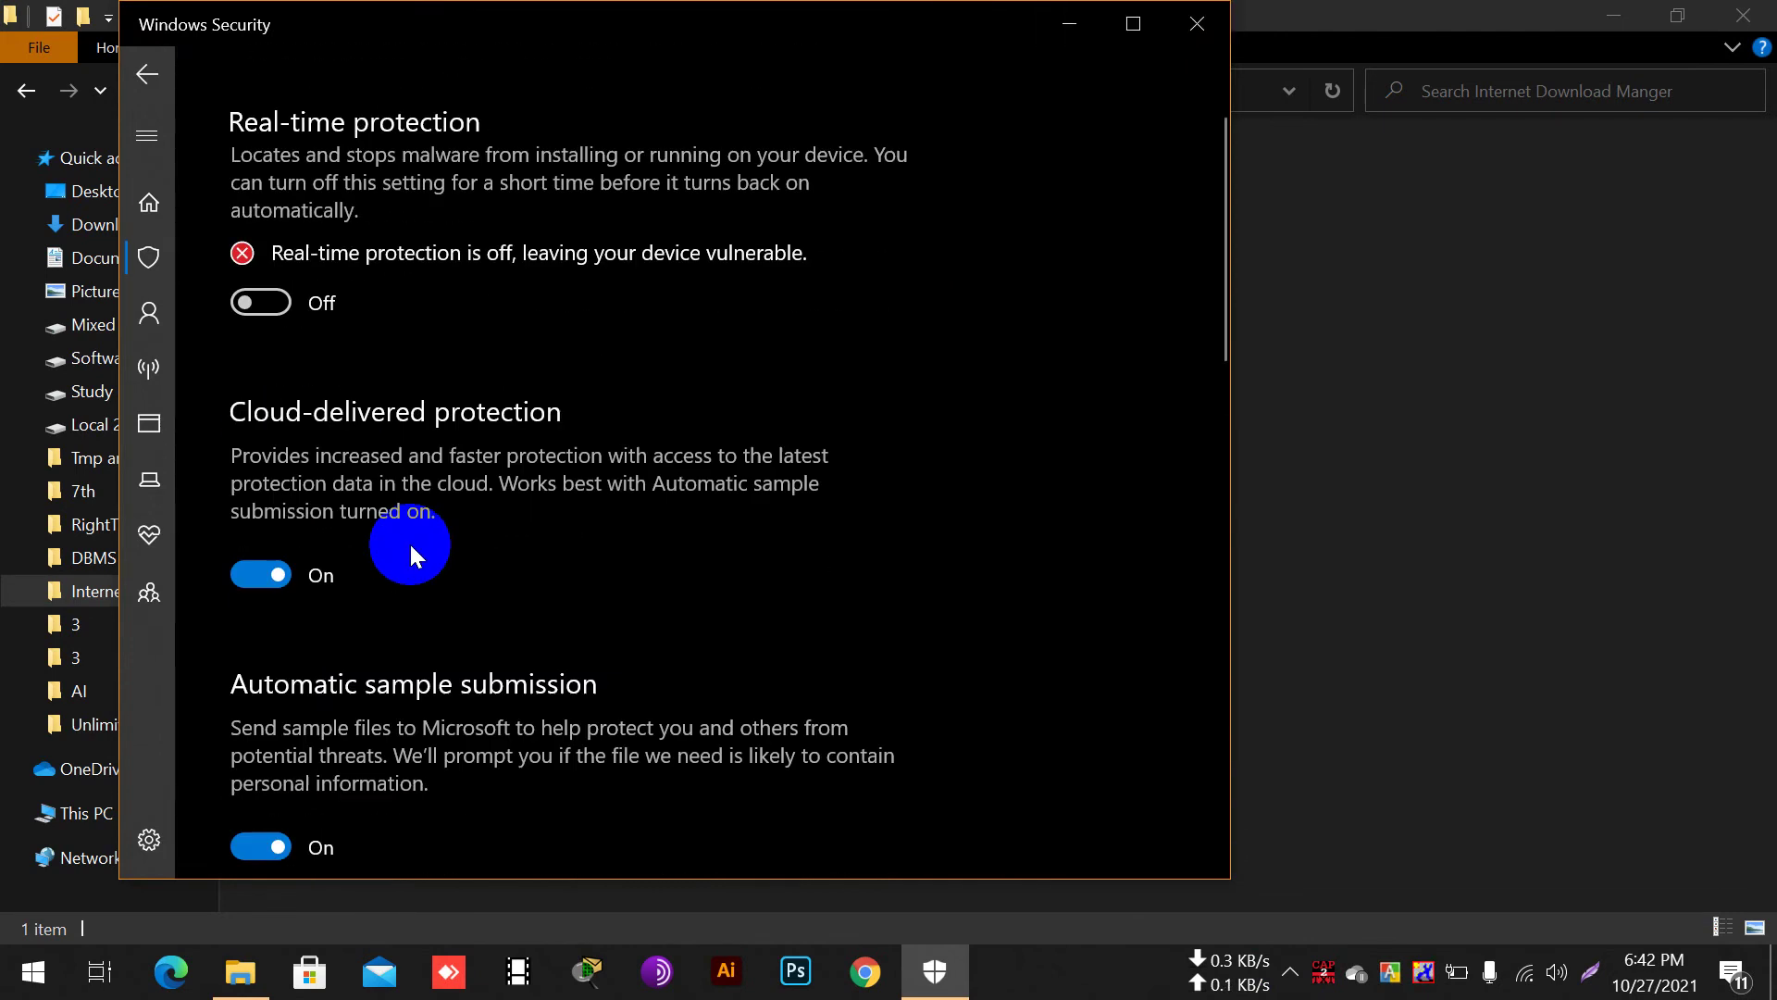
pyautogui.click(262, 526)
pyautogui.scroll(-3, 389, 519)
pyautogui.click(277, 654)
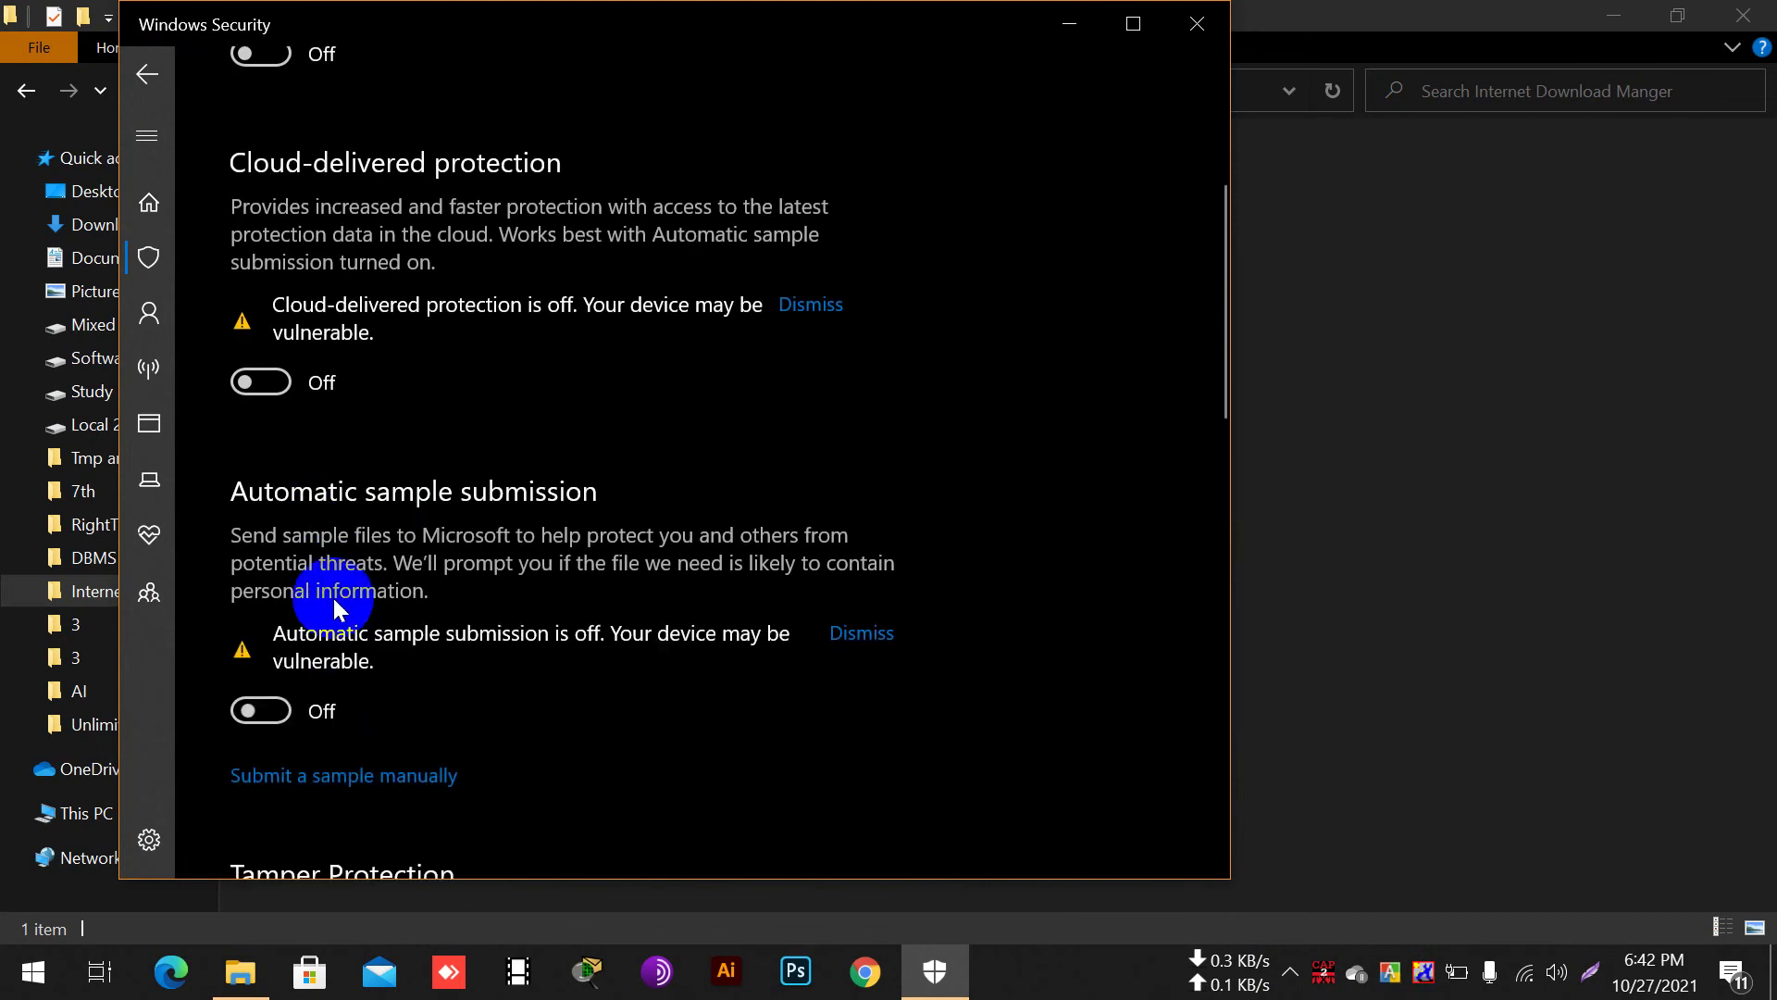
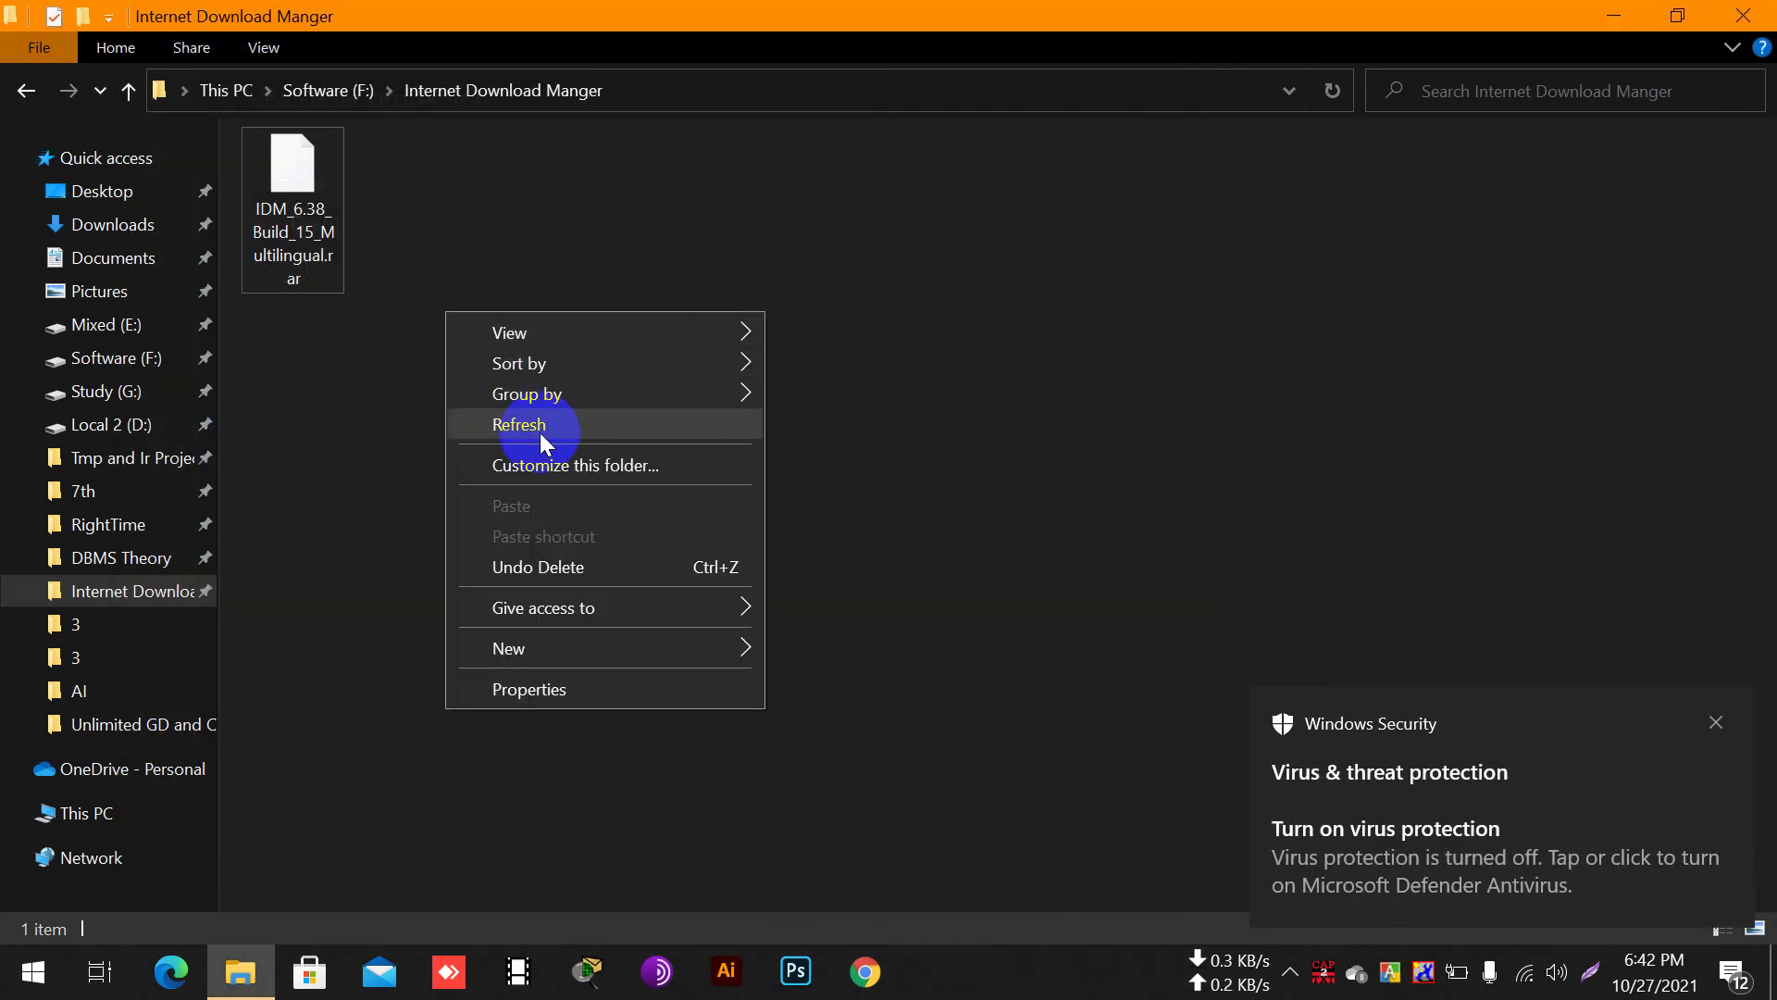
# Extract IDM_6.38_Build_15_Multilingual.rar with 7-Zip into a folder of the same name, entering the archive password.
pyautogui.click(541, 431)
pyautogui.click(287, 205)
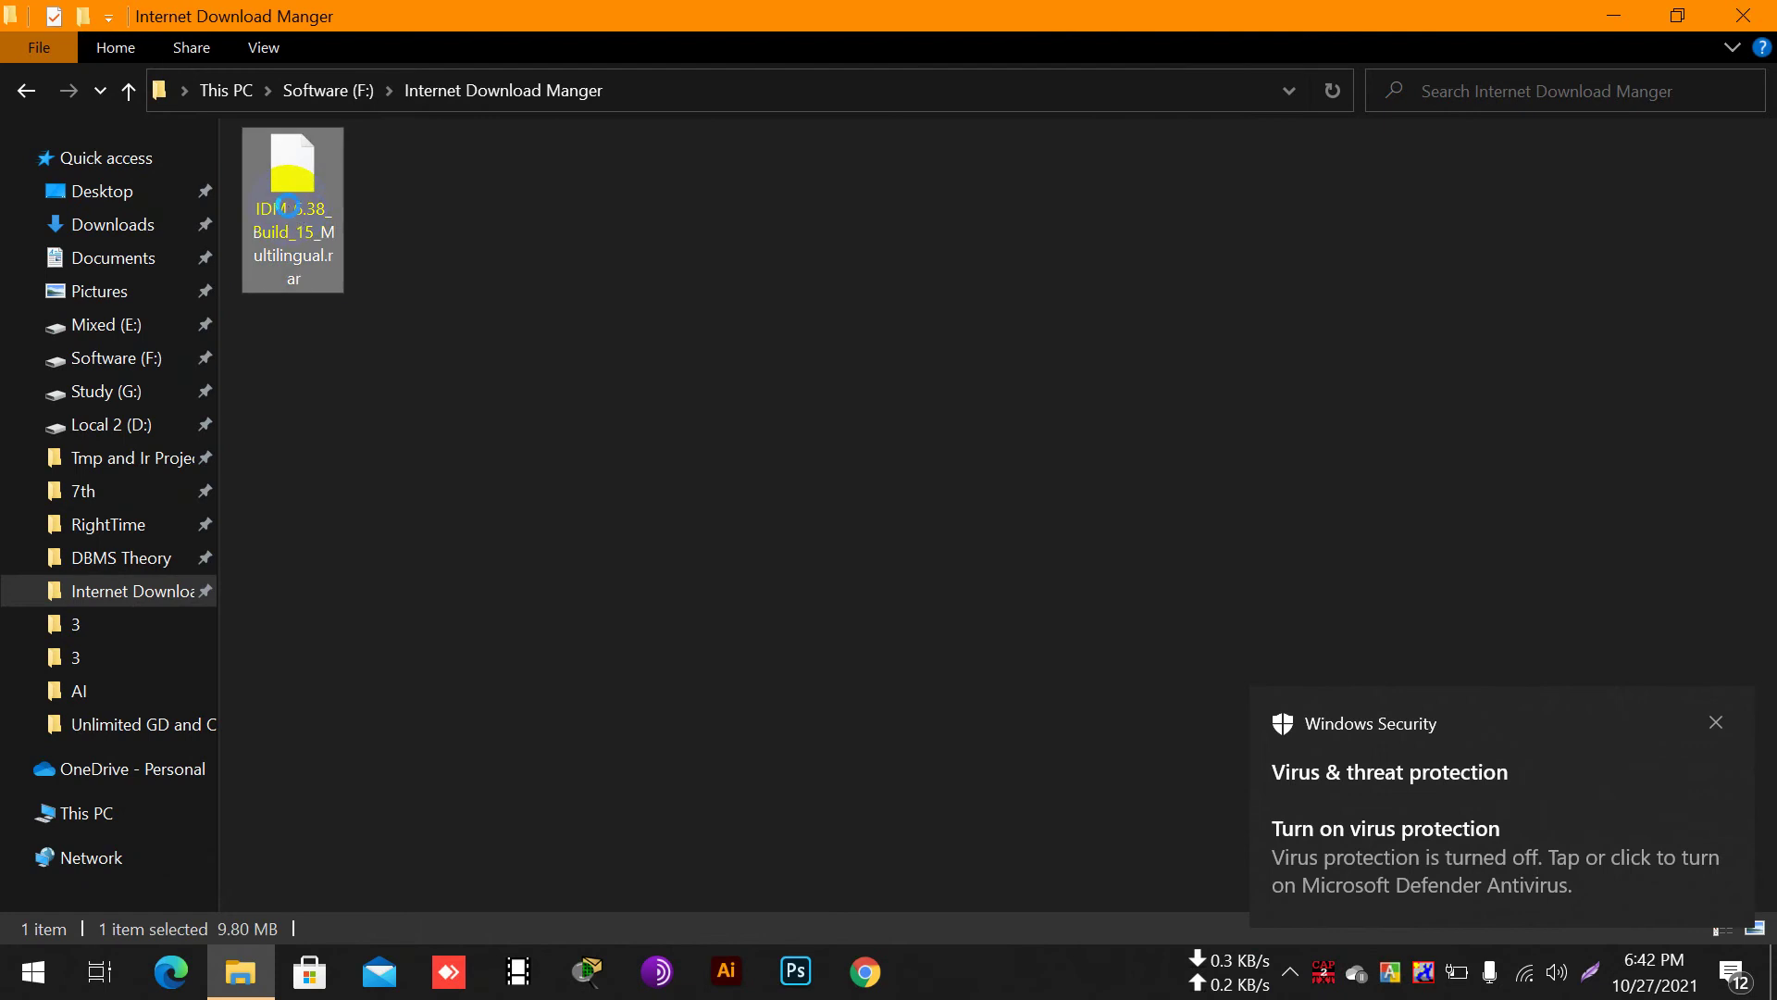
pyautogui.rightClick(289, 209)
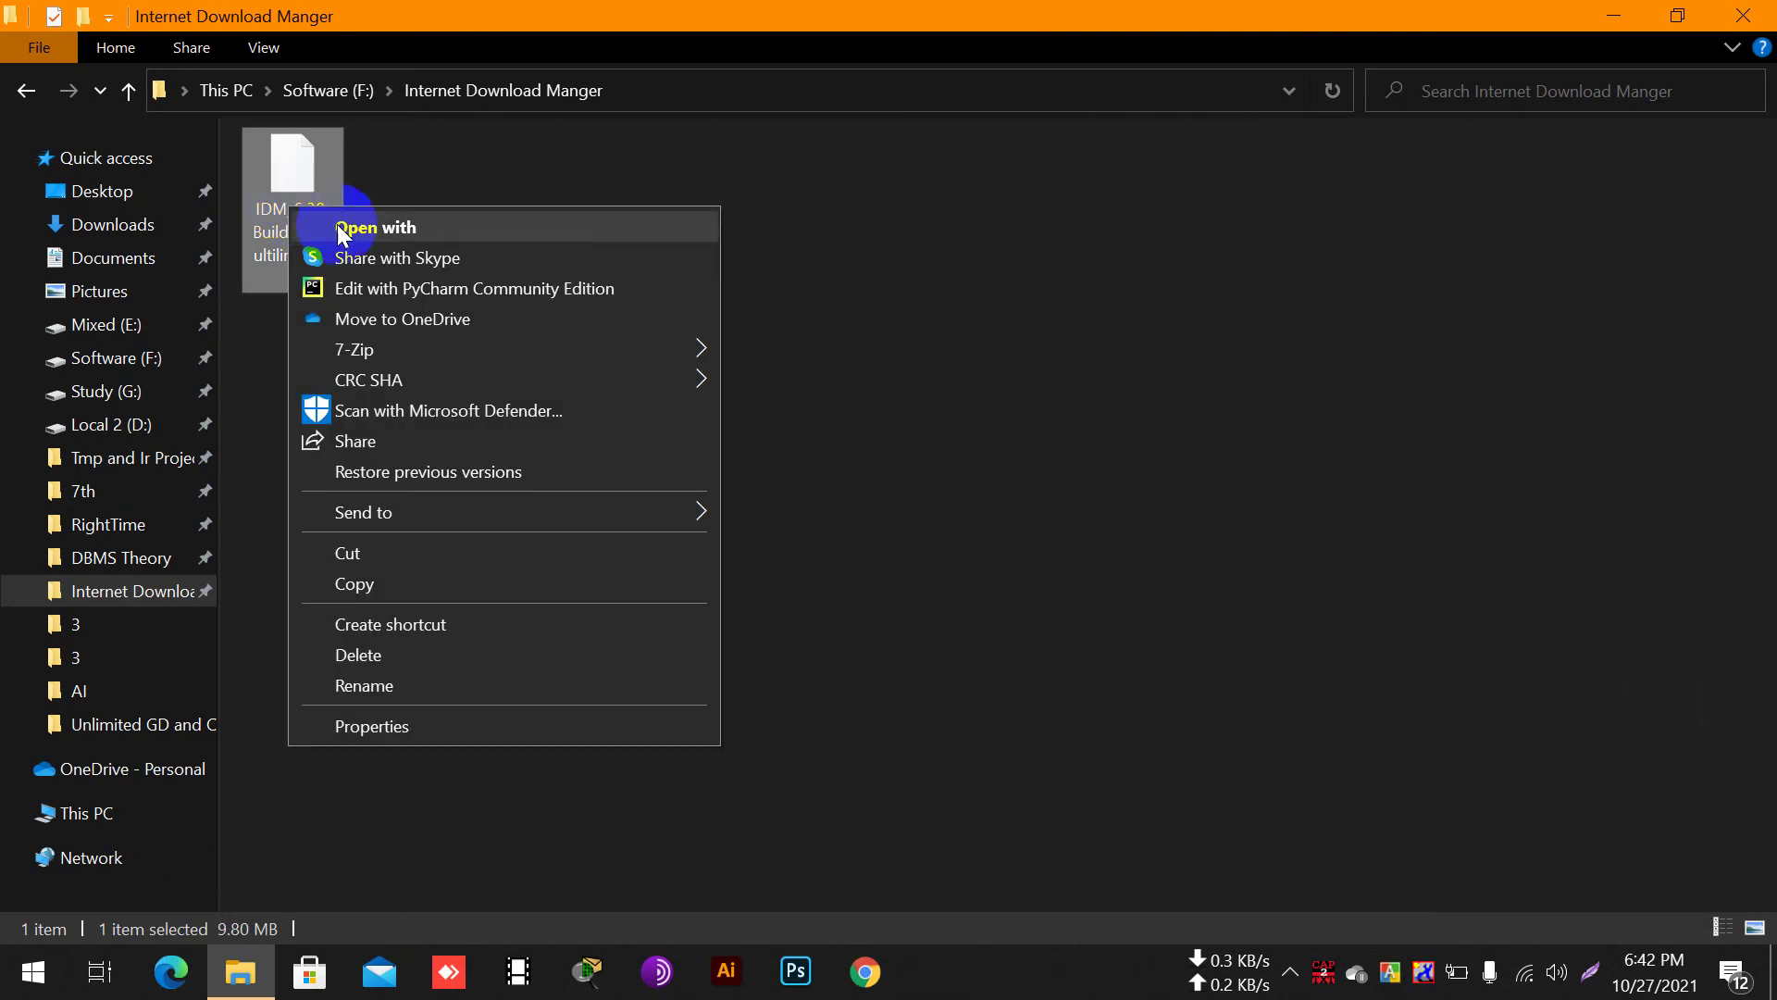
pyautogui.moveTo(430, 347)
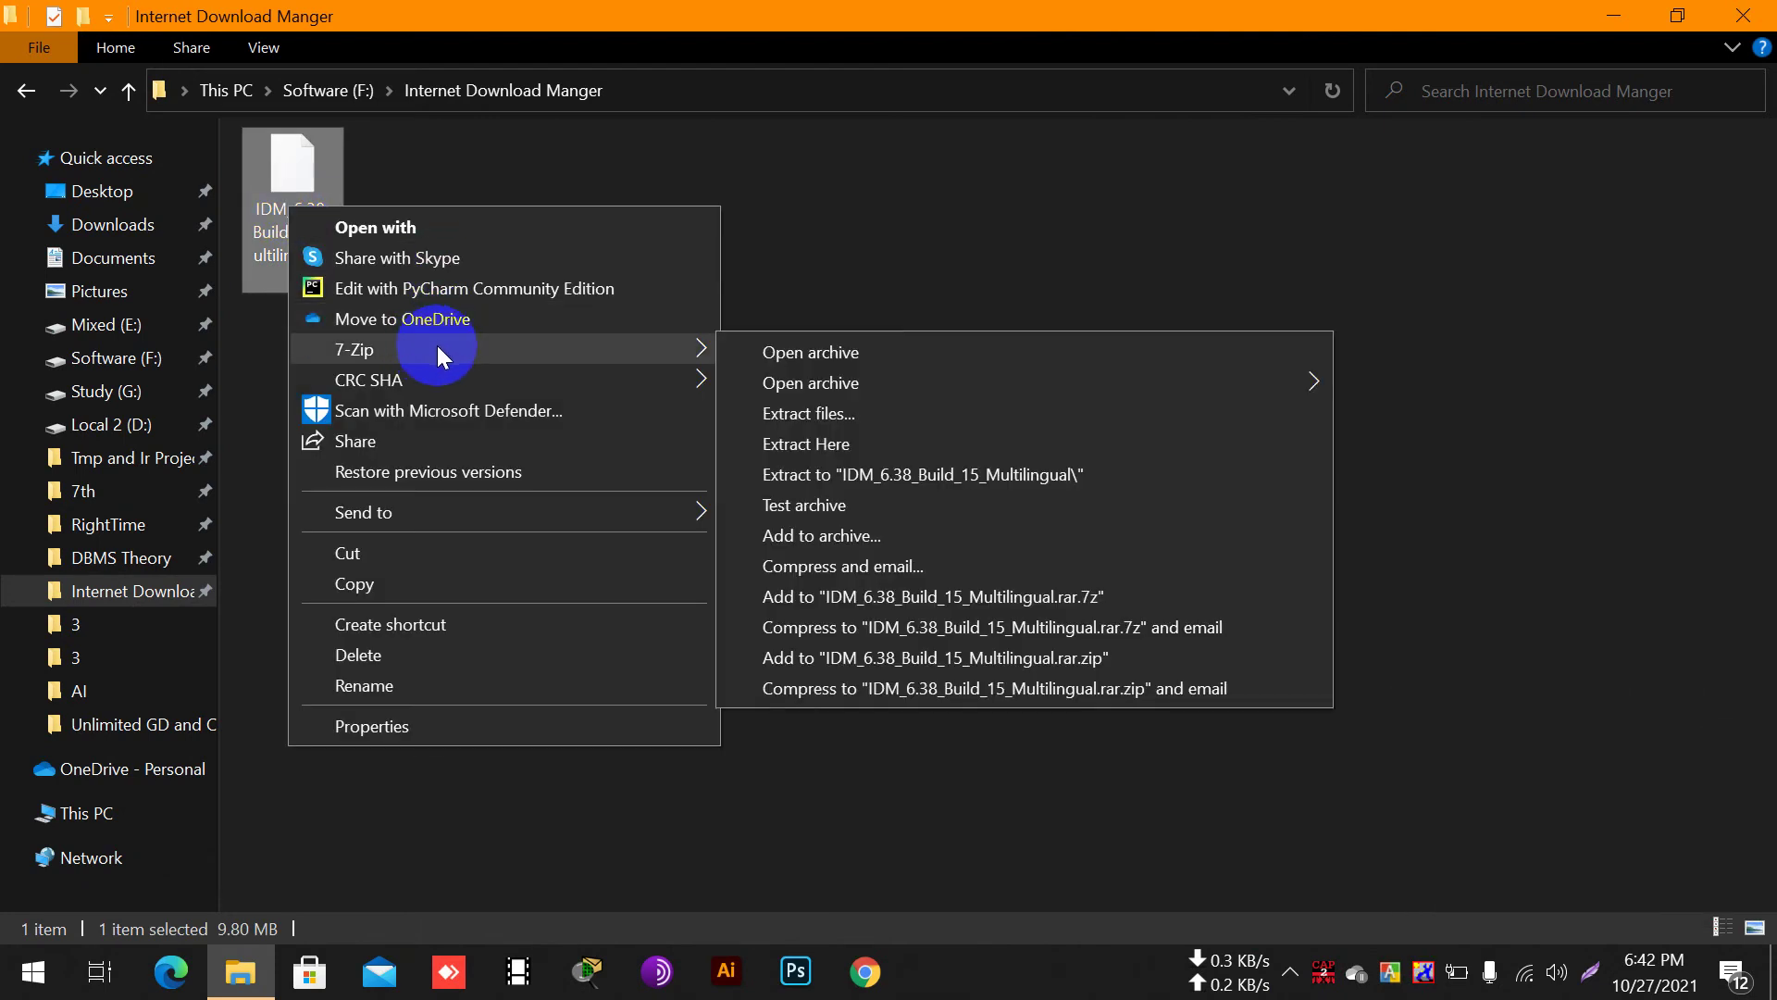
pyautogui.click(798, 476)
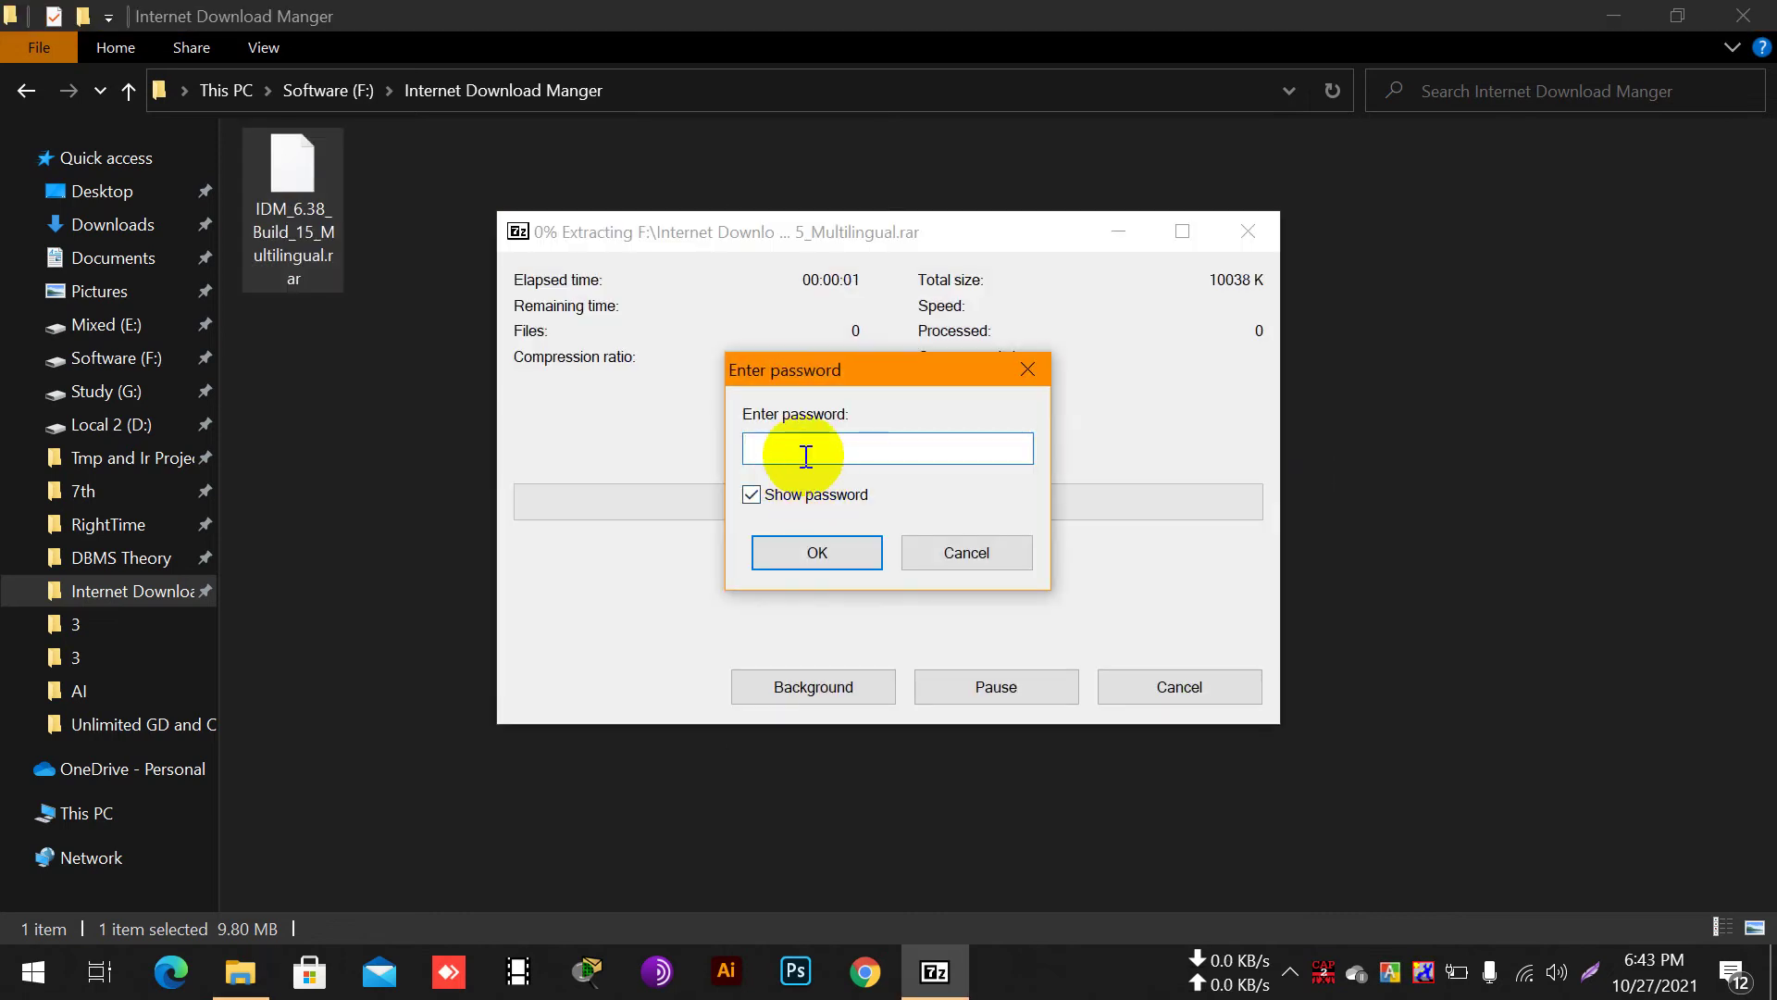
pyautogui.click(779, 543)
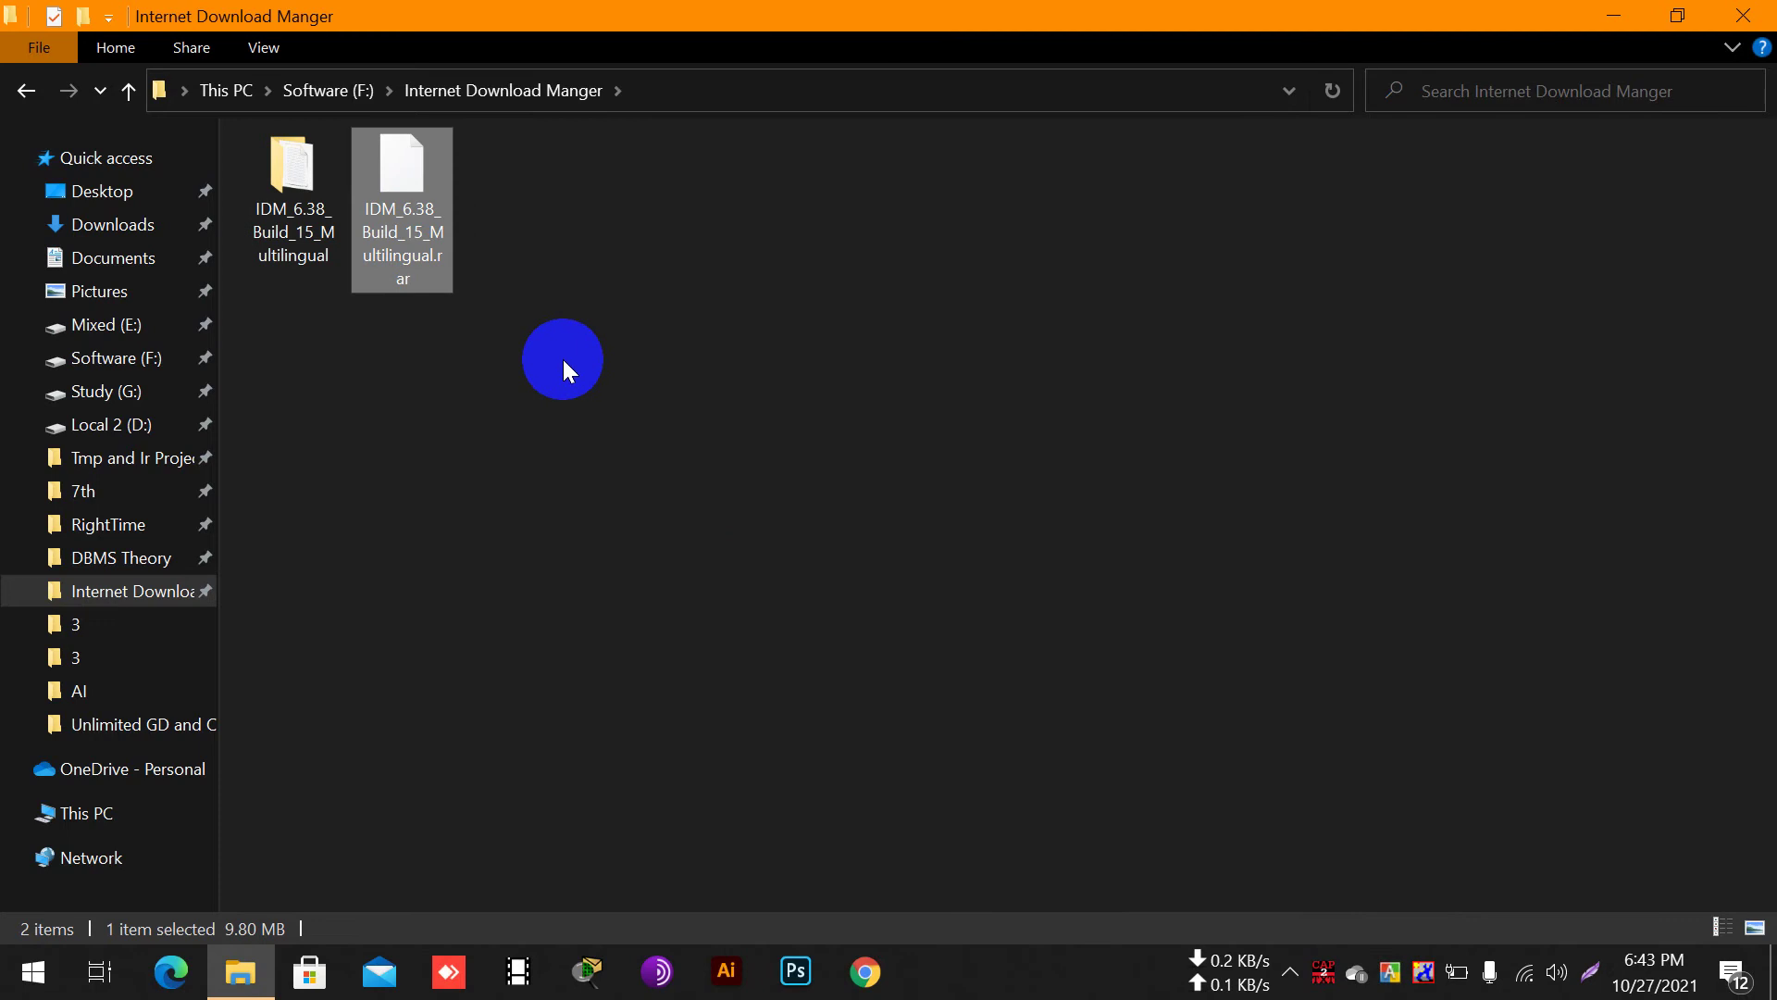
# Refresh the folder and open the extracted IDM_6.38_Build_15_Multilingual folder and the subfolder of the same name inside it.
pyautogui.rightClick(663, 308)
pyautogui.click(776, 424)
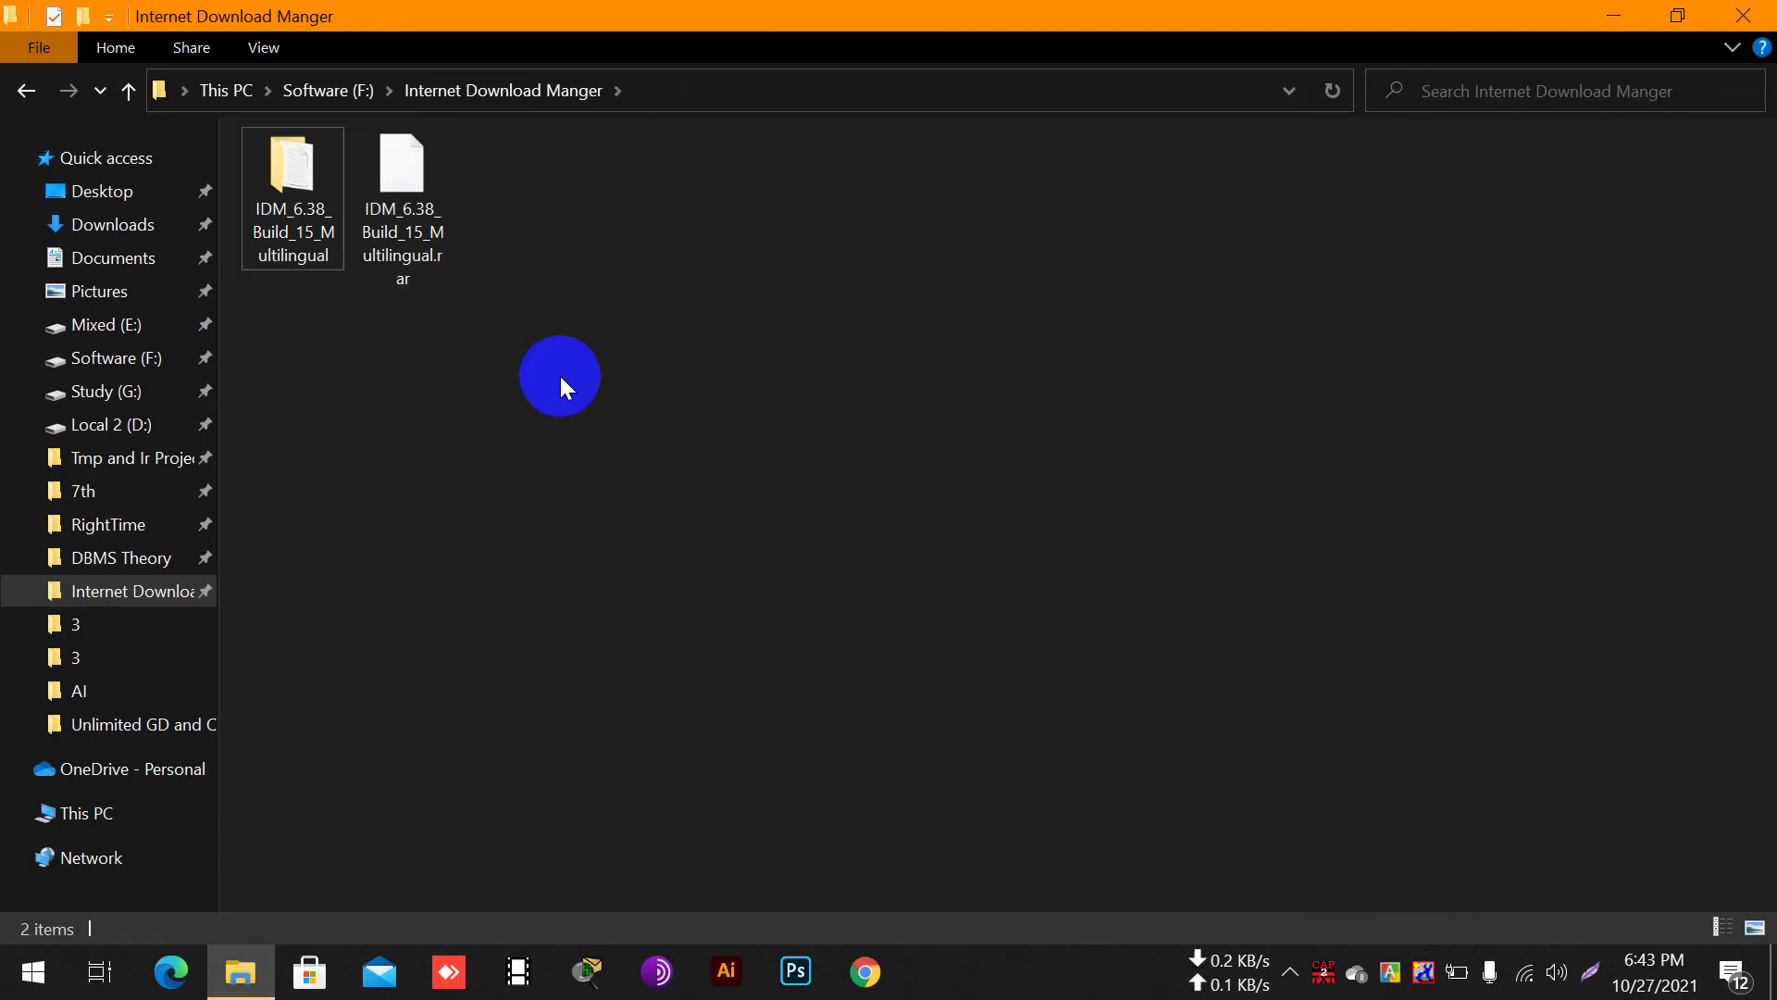
pyautogui.click(326, 256)
pyautogui.press('alt')
pyautogui.doubleClick(315, 235)
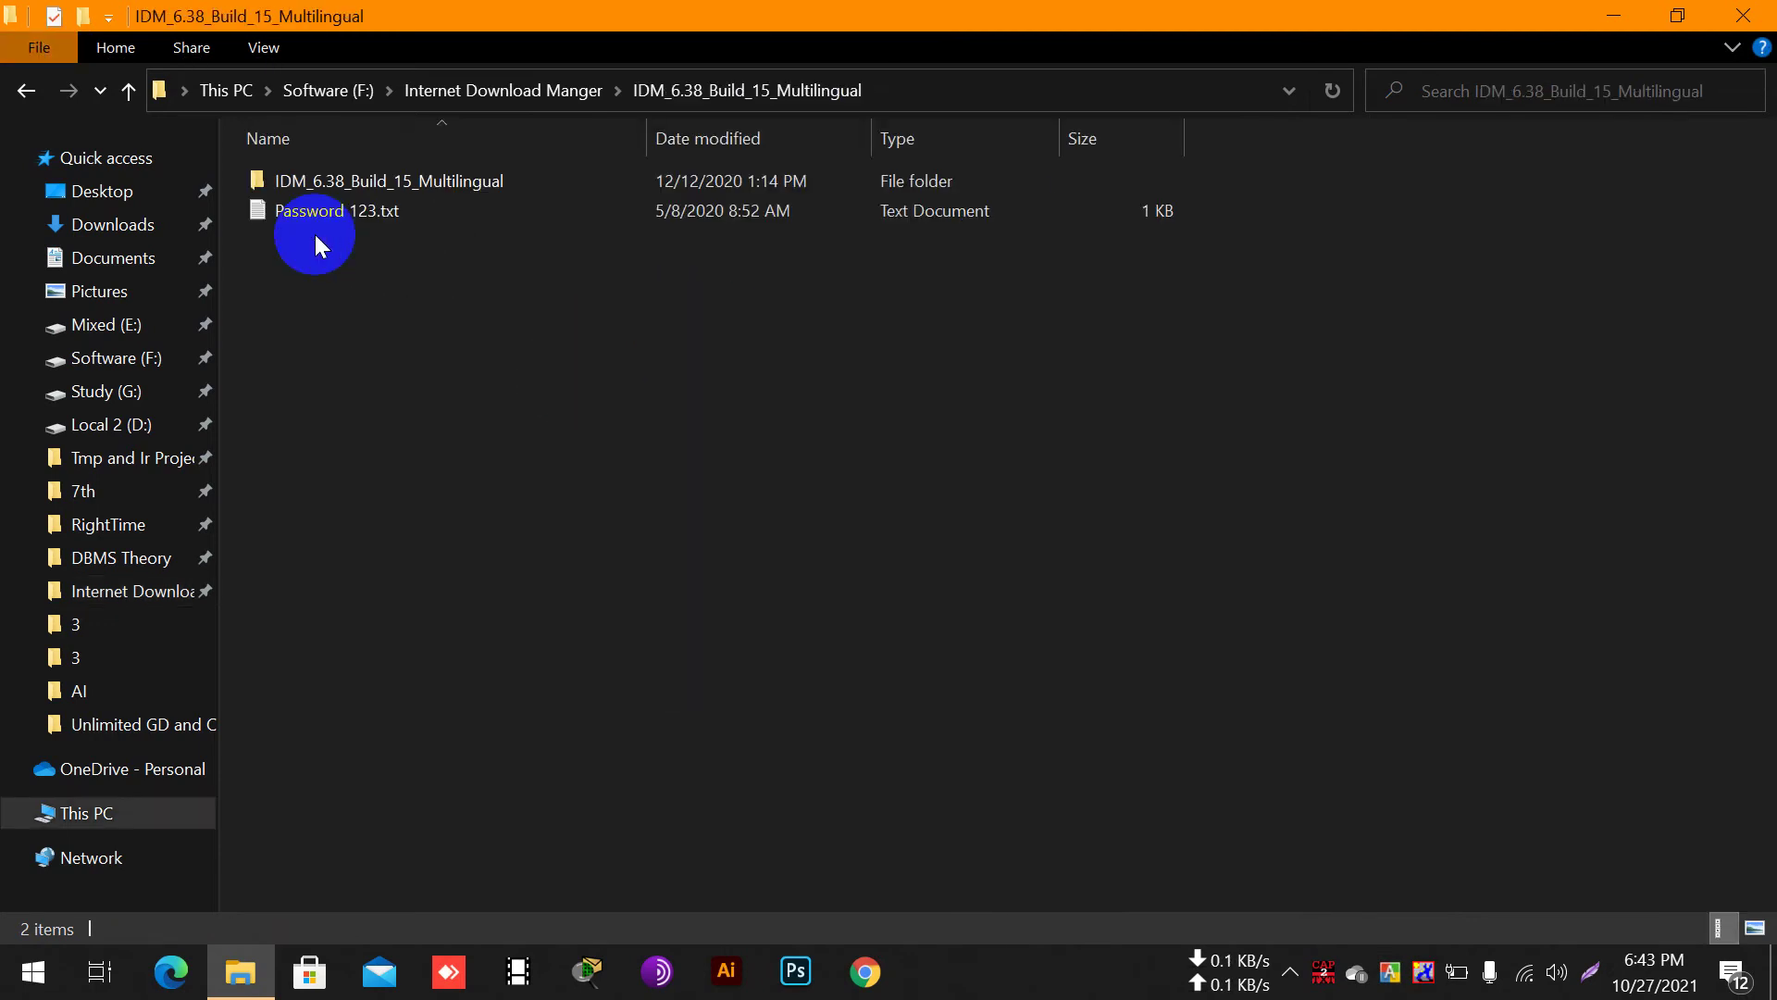
pyautogui.doubleClick(350, 180)
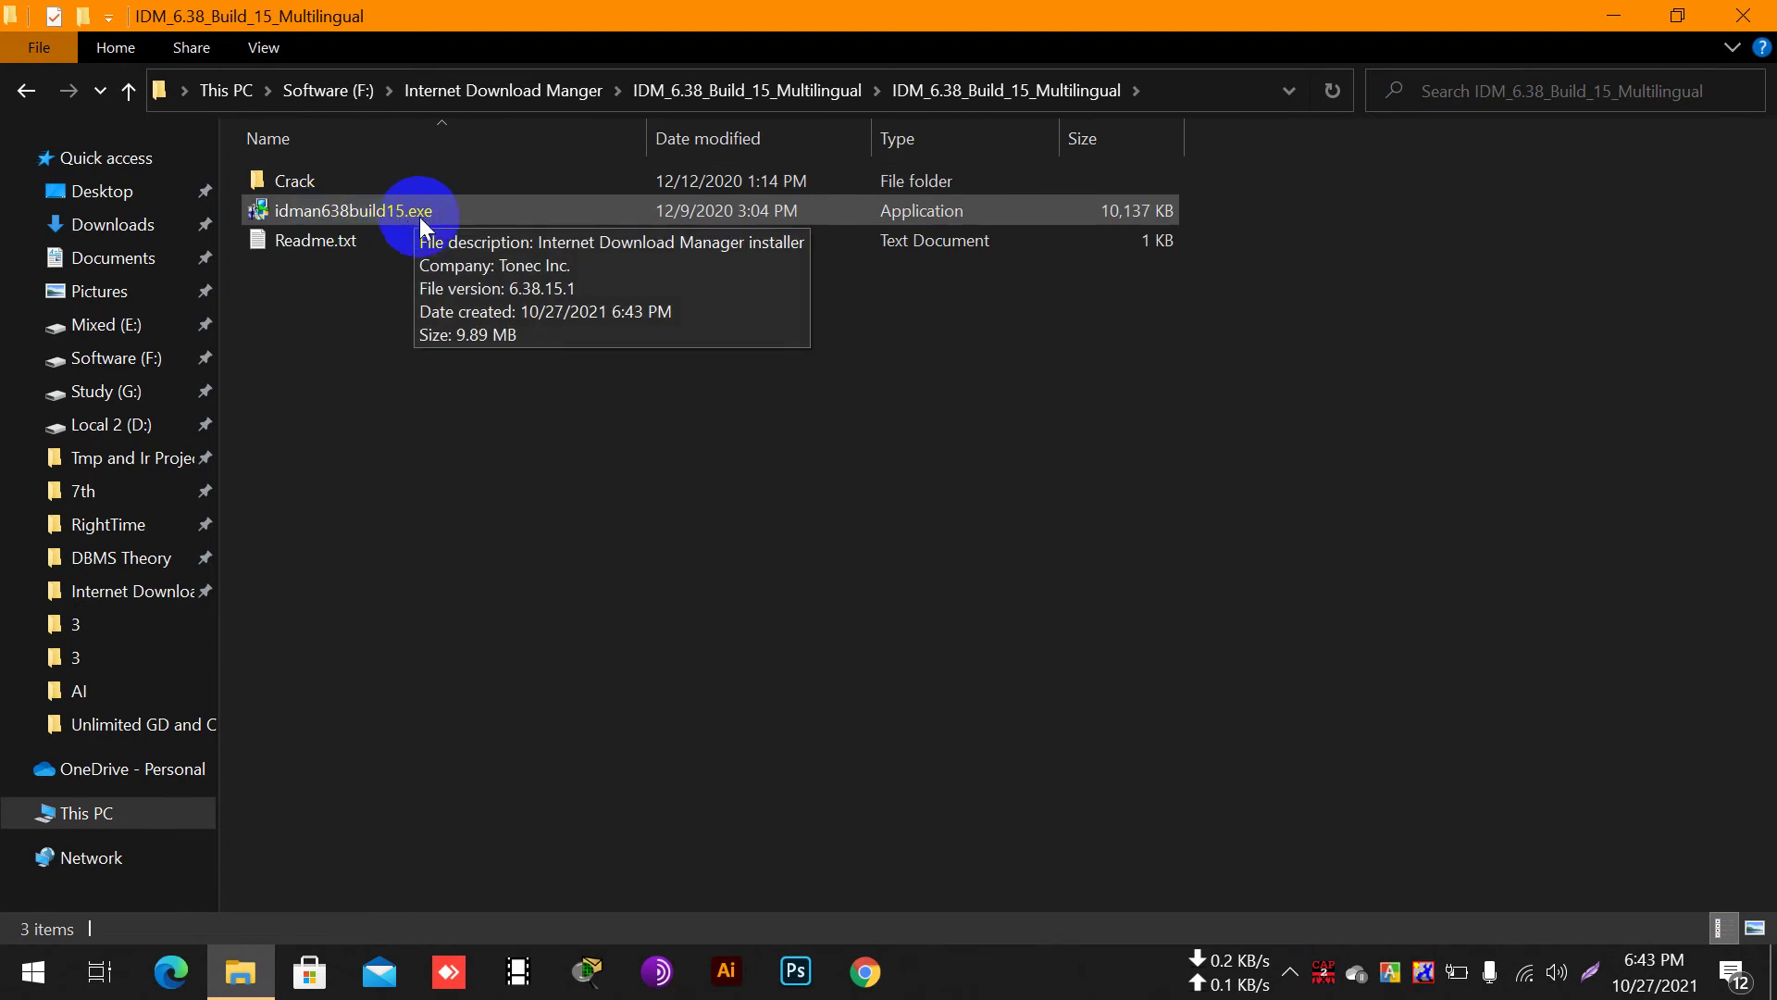
# Run idman638build15.exe and install Internet Download Manager into its default folder with a desktop icon, accepting the license terms.
pyautogui.doubleClick(380, 210)
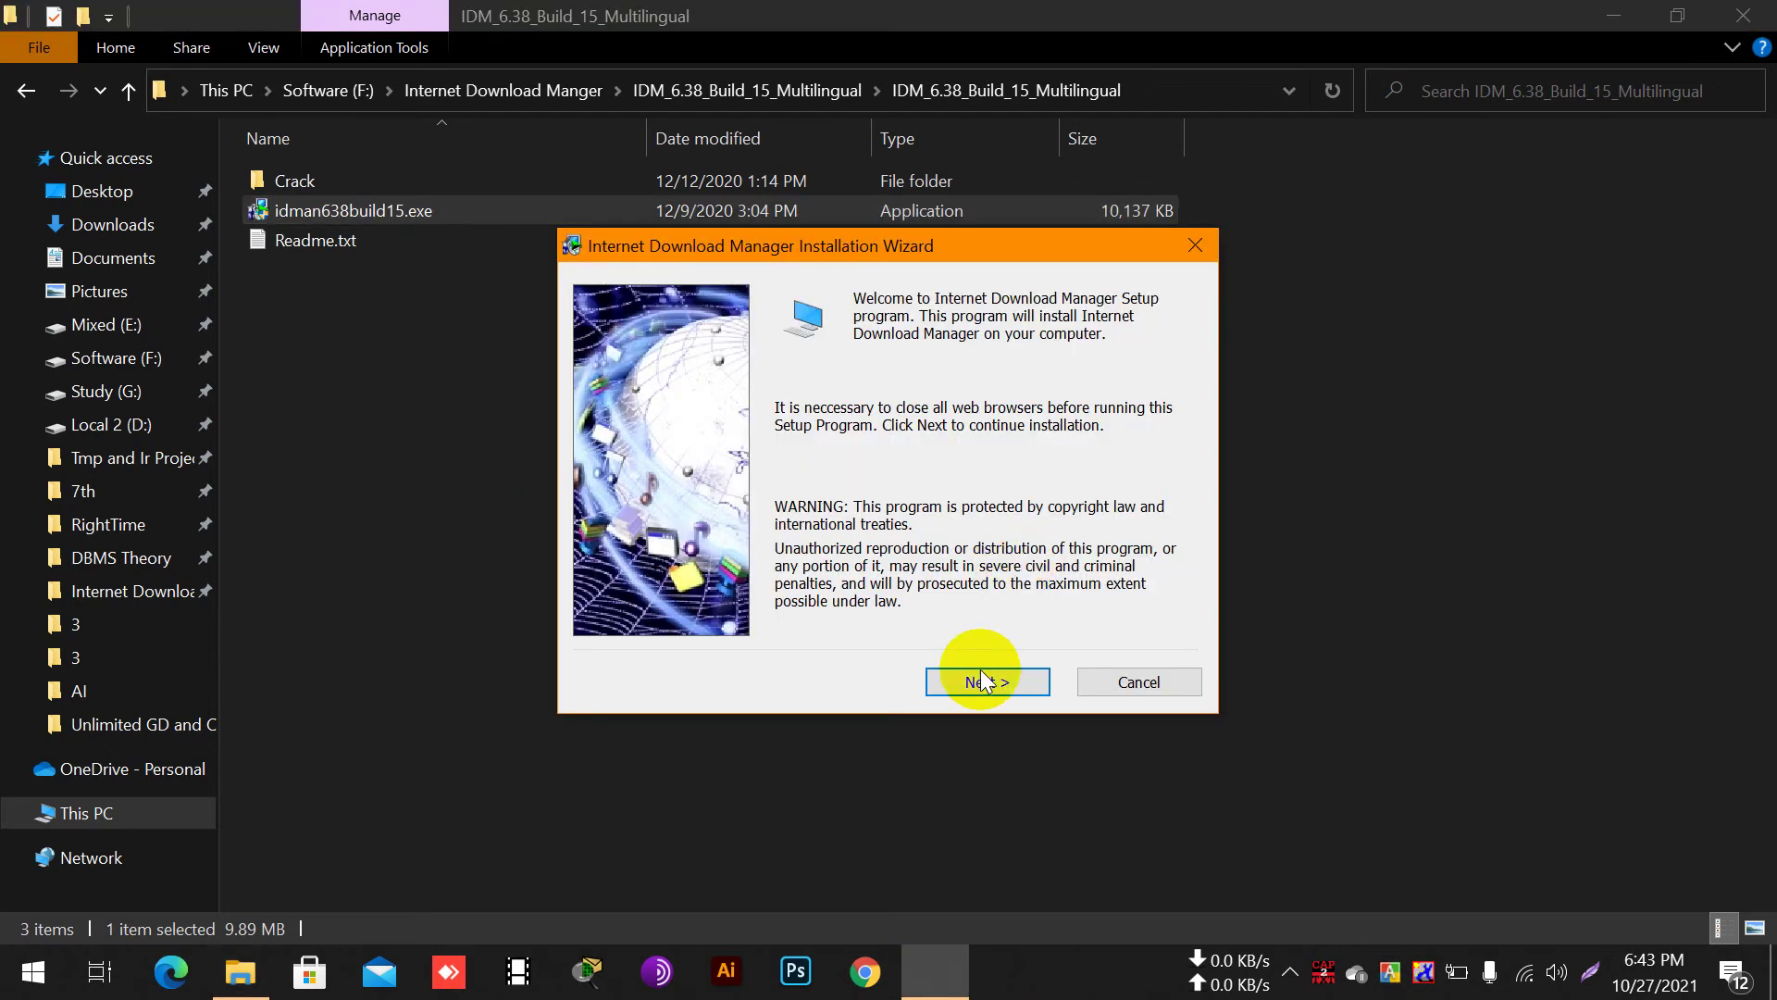
pyautogui.click(983, 681)
pyautogui.click(875, 620)
pyautogui.click(983, 681)
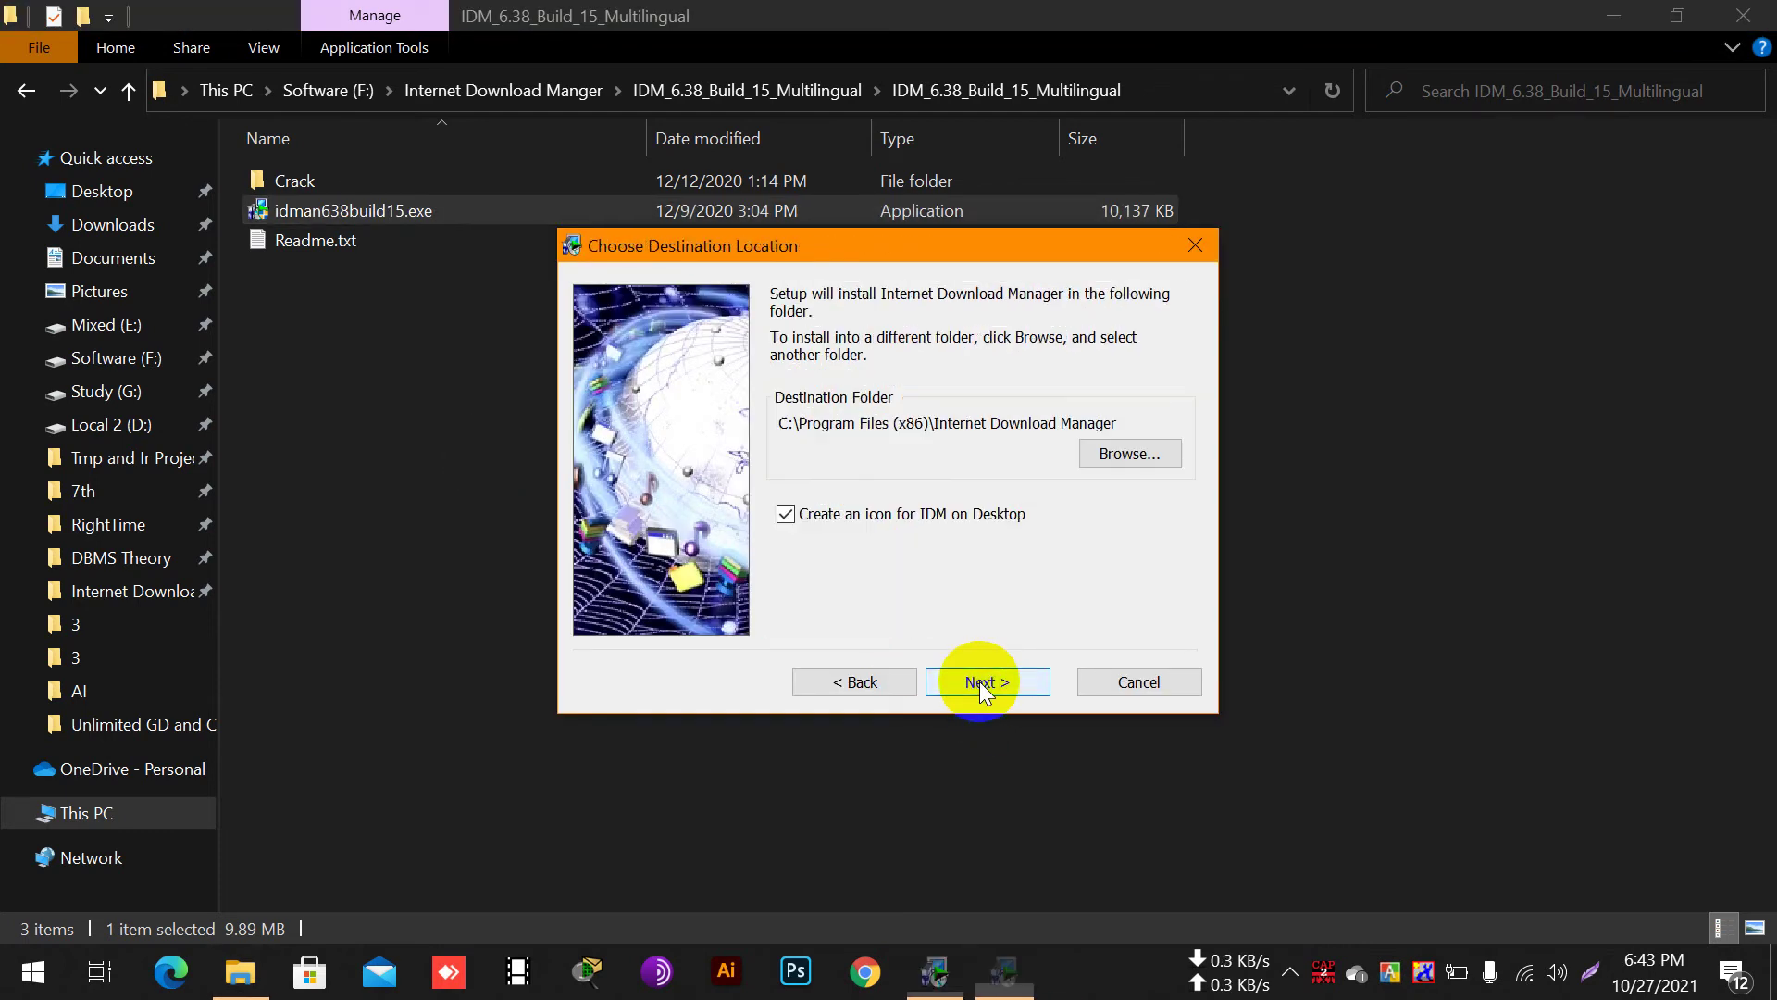
pyautogui.click(979, 681)
pyautogui.click(979, 682)
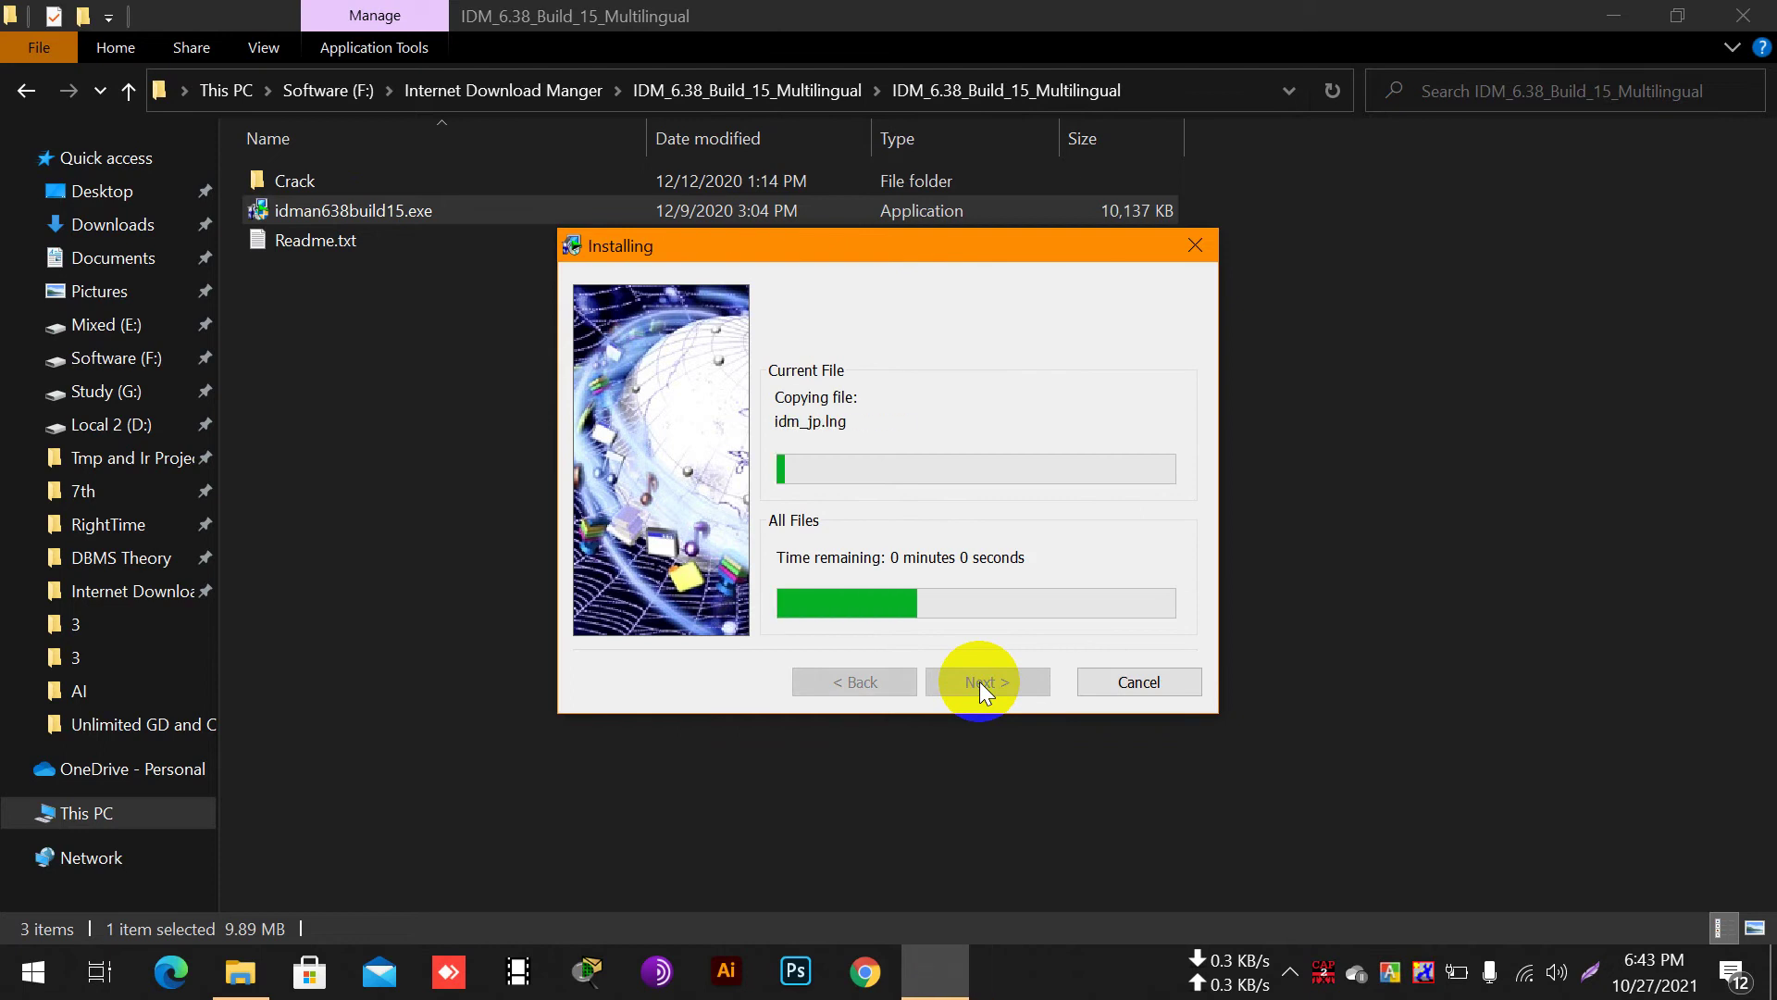
pyautogui.click(979, 681)
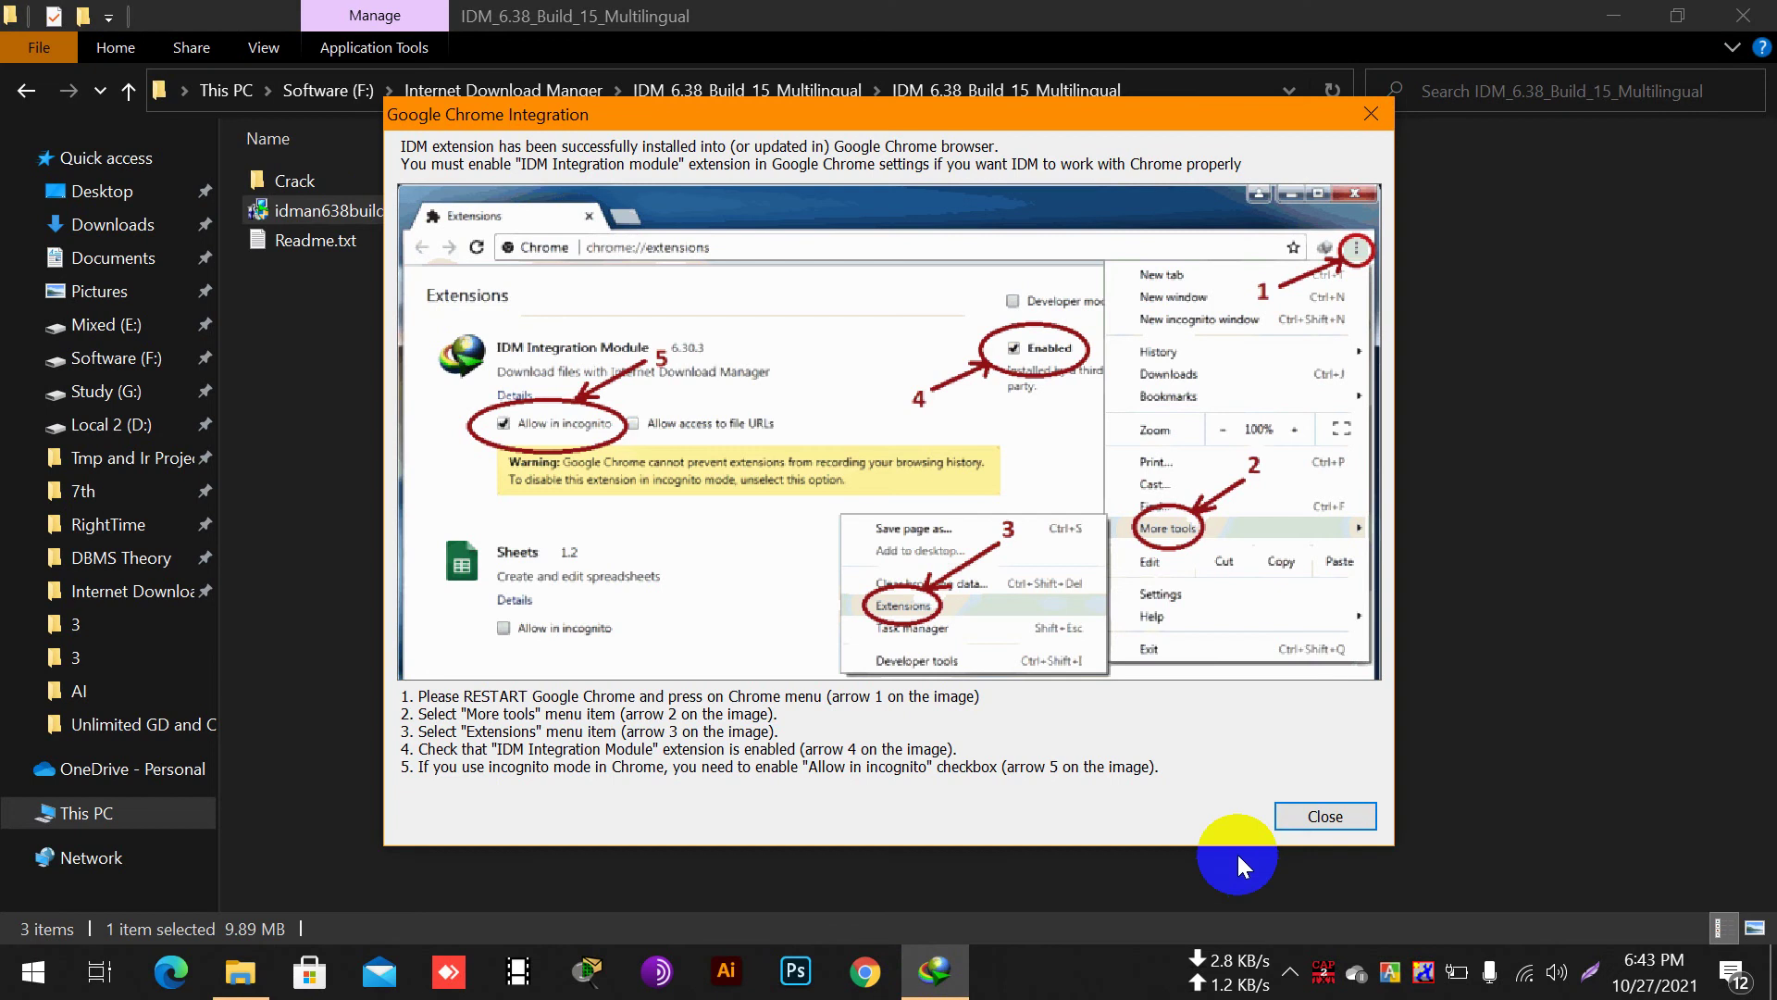
# Close the Google Chrome Integration window, the trial notice and the blank registration form, and refresh the folder.
pyautogui.click(1323, 816)
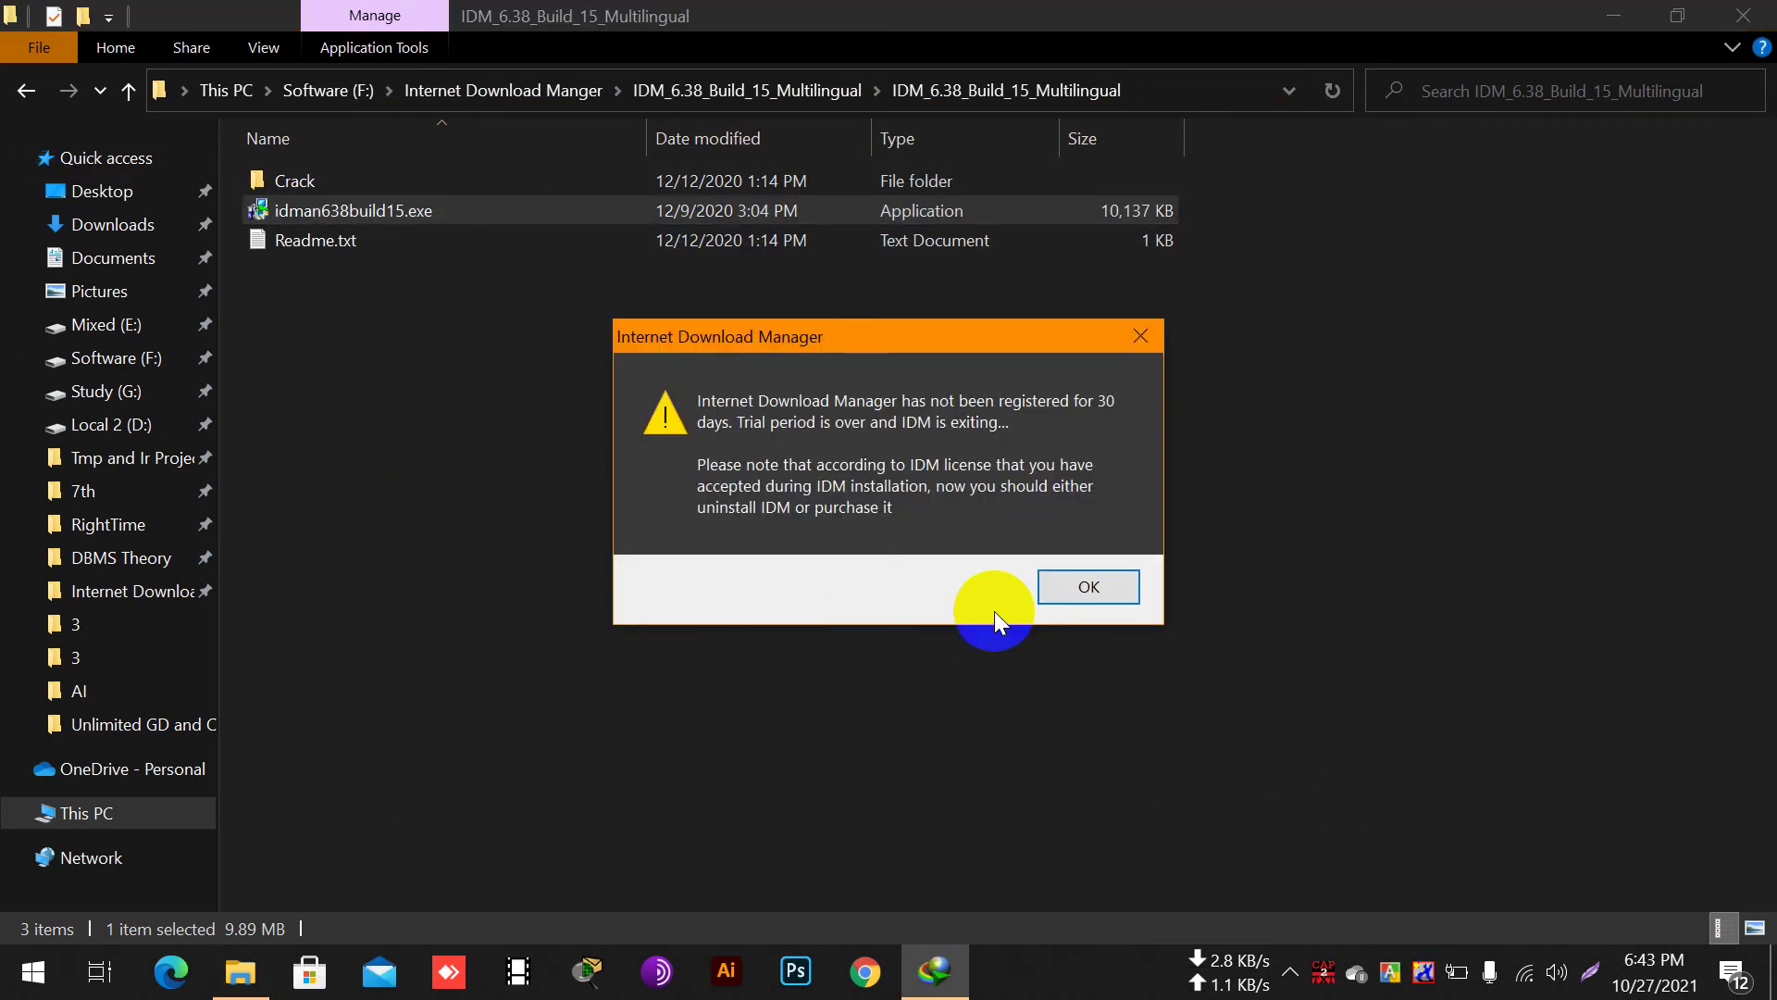
pyautogui.click(1109, 587)
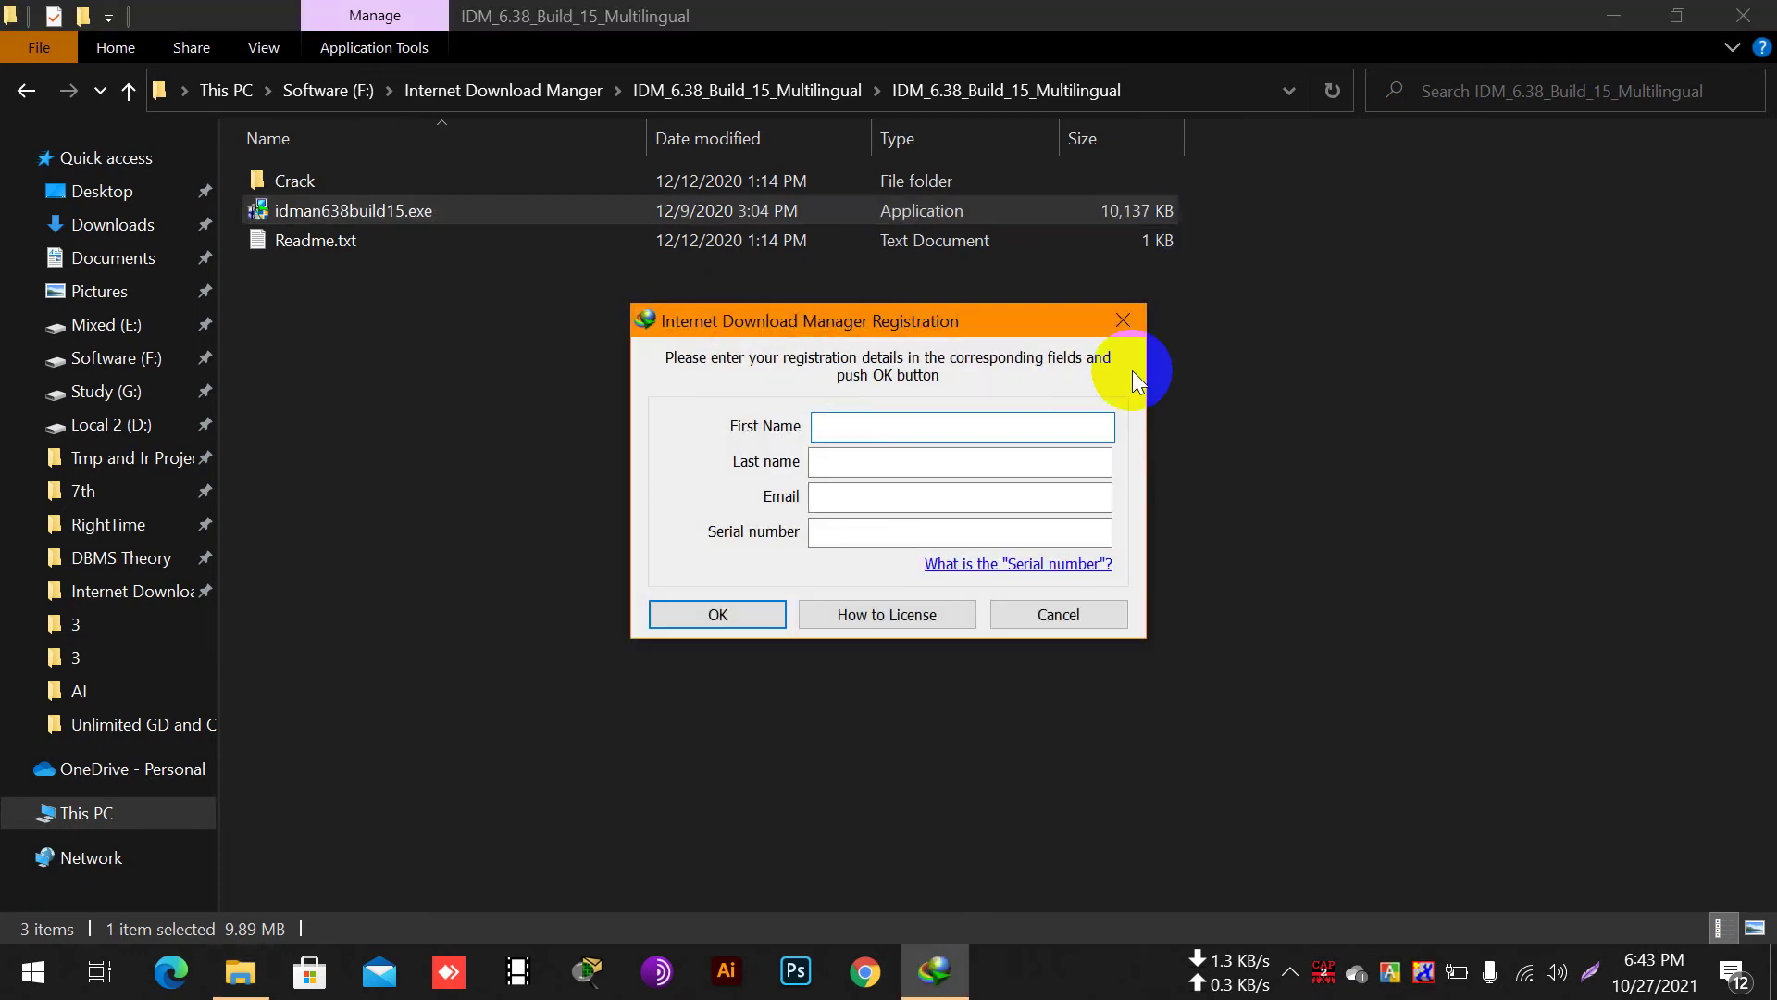
pyautogui.click(1121, 324)
pyautogui.rightClick(611, 469)
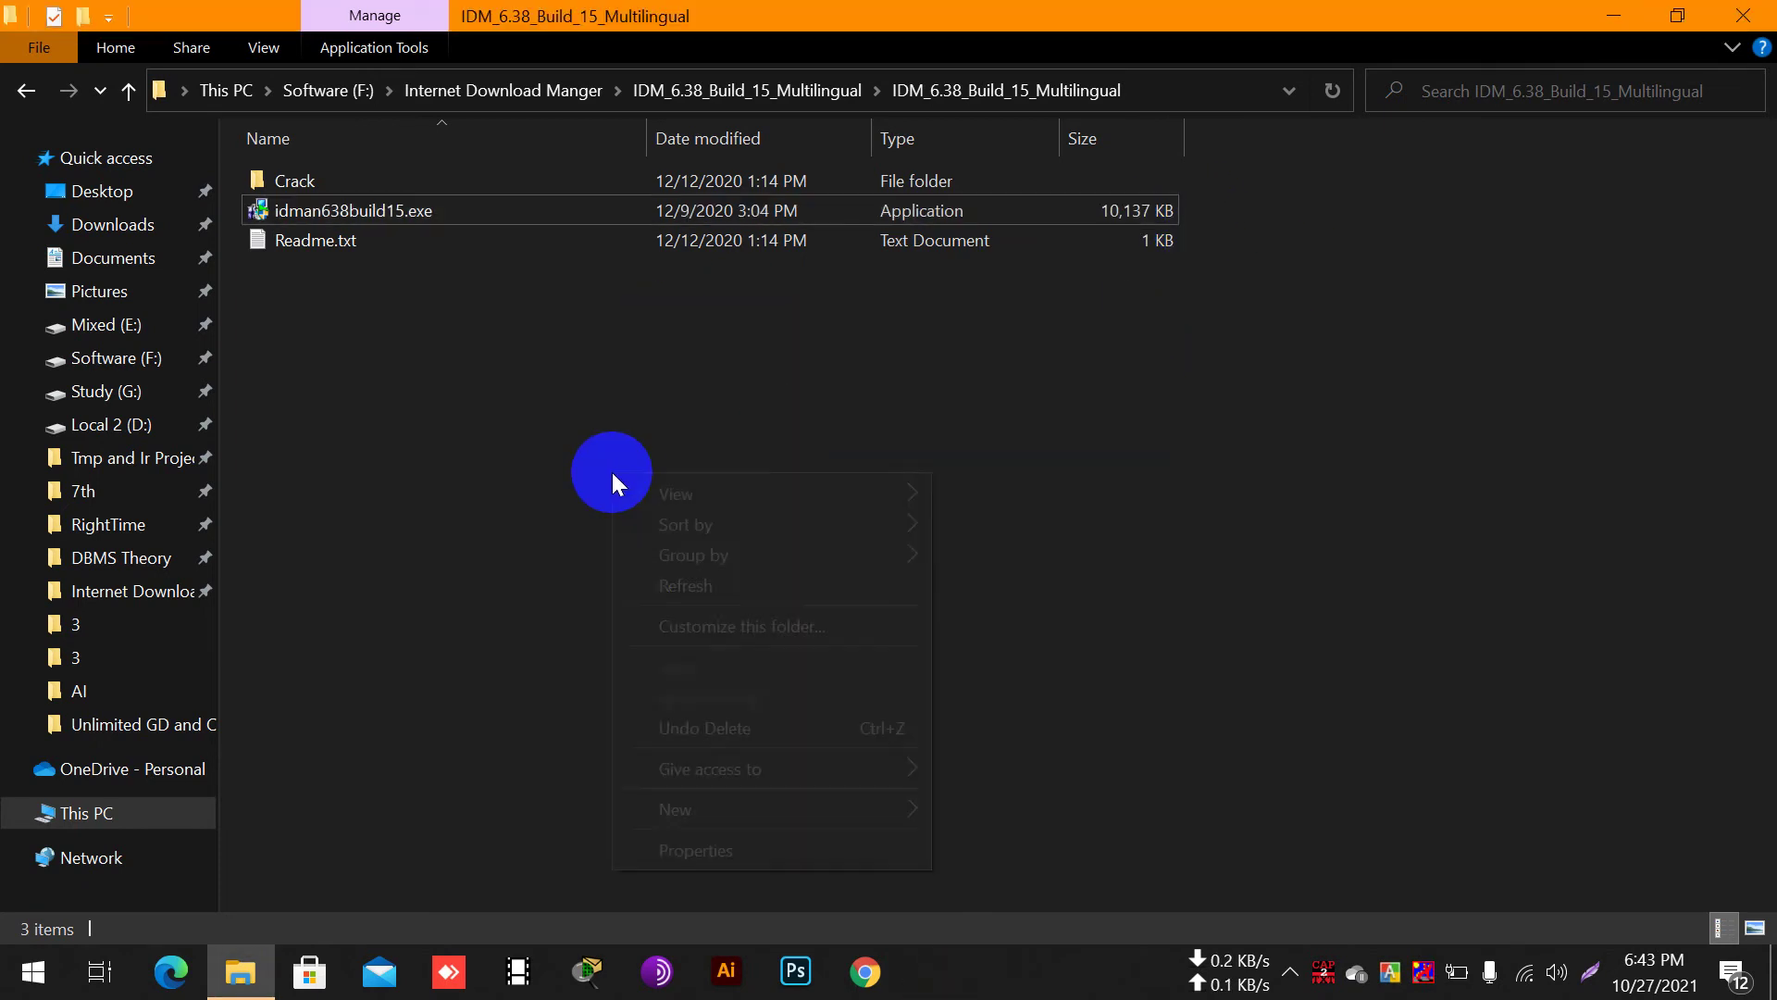
pyautogui.click(707, 581)
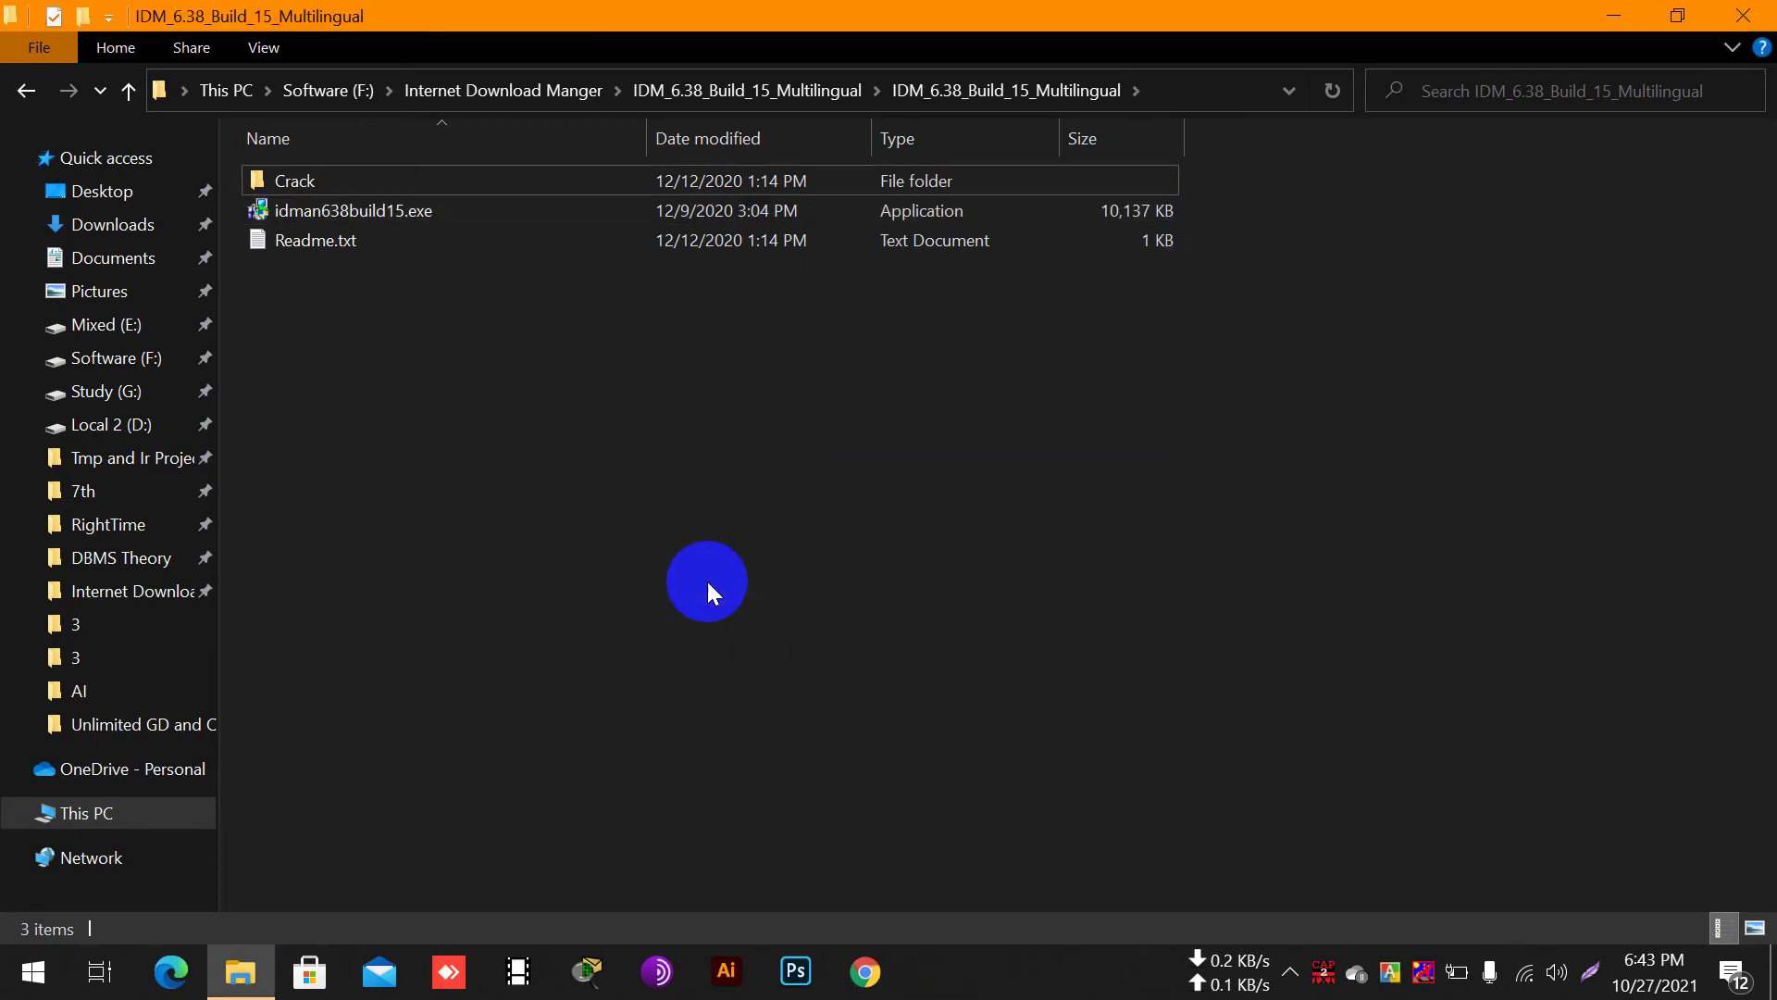
# Check the hidden tray icons, and copy Patch.exe from the Crack folder.
pyautogui.click(1290, 974)
pyautogui.click(480, 451)
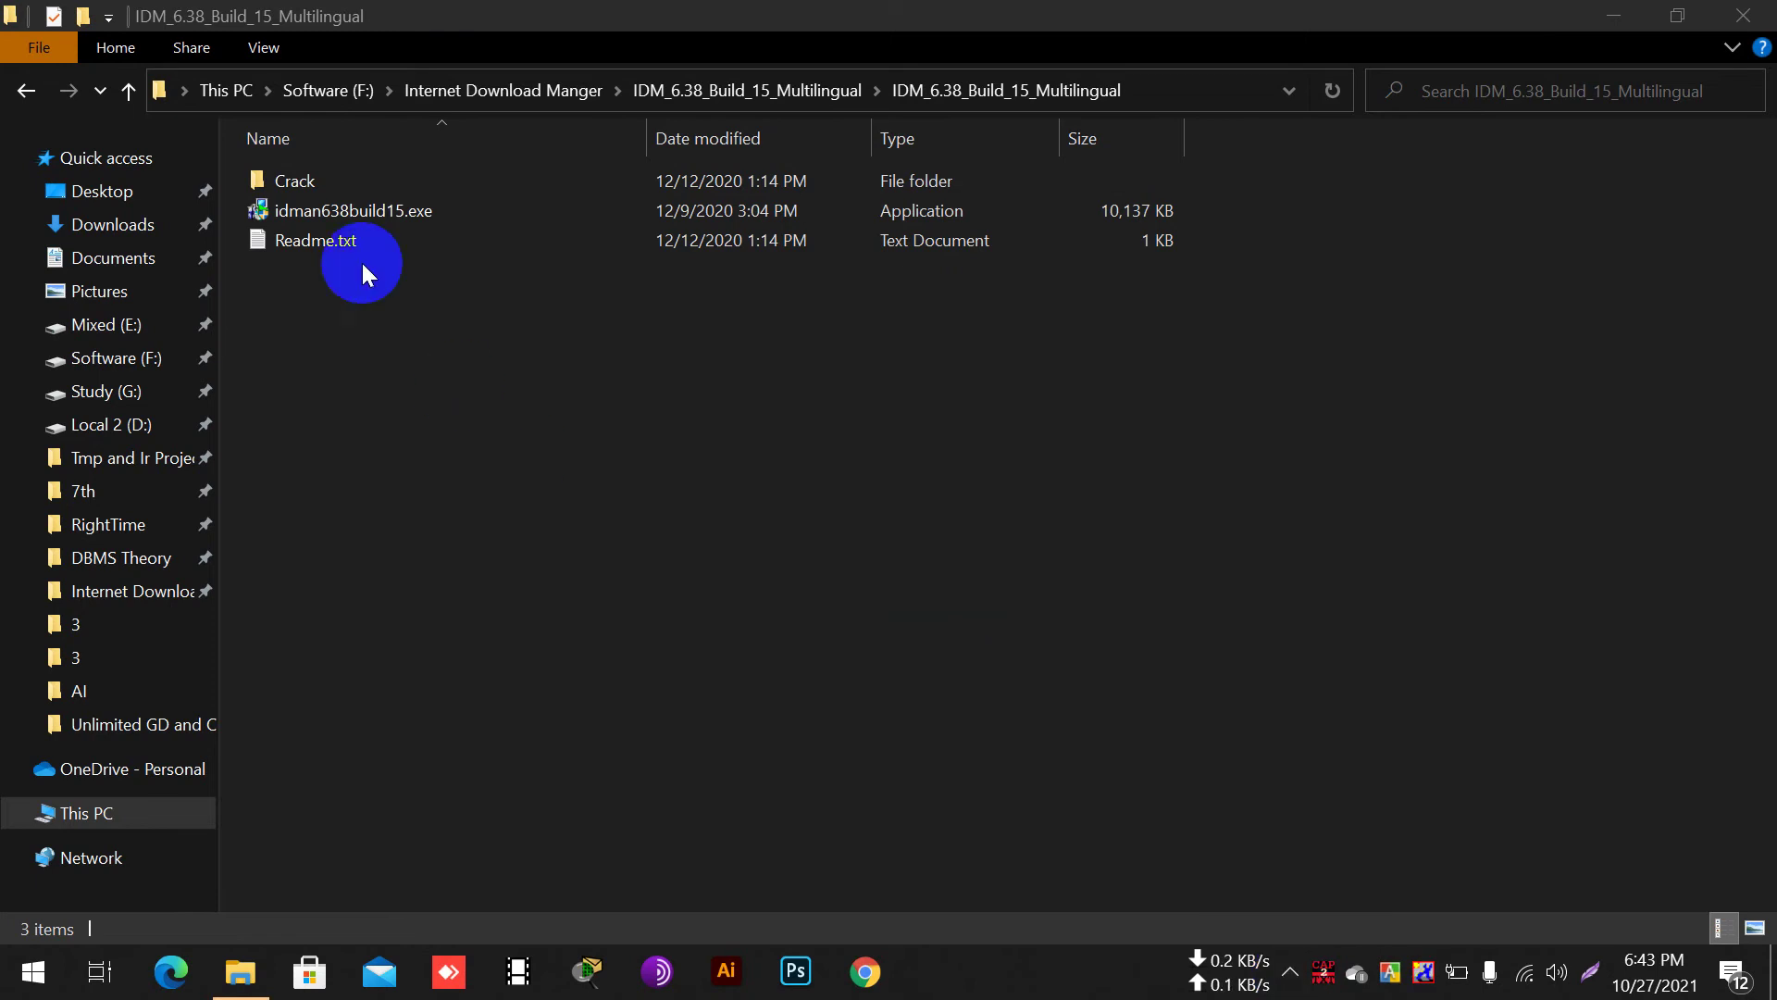
pyautogui.doubleClick(297, 184)
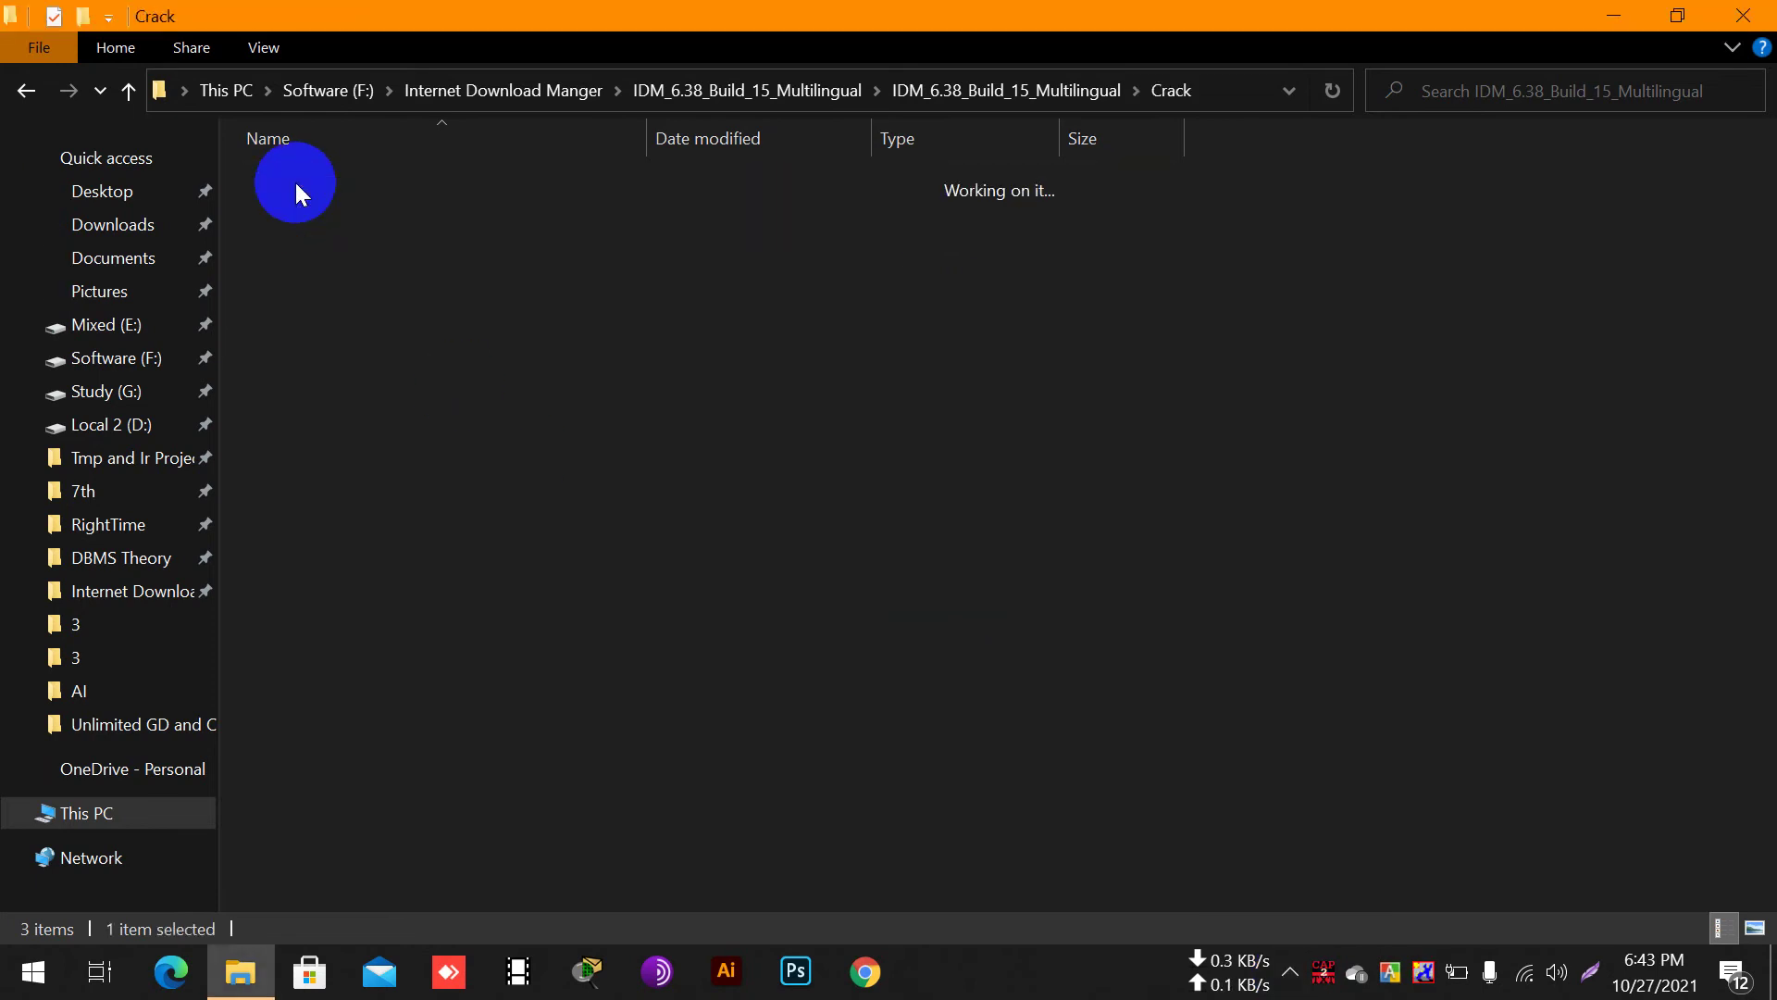
pyautogui.rightClick(296, 181)
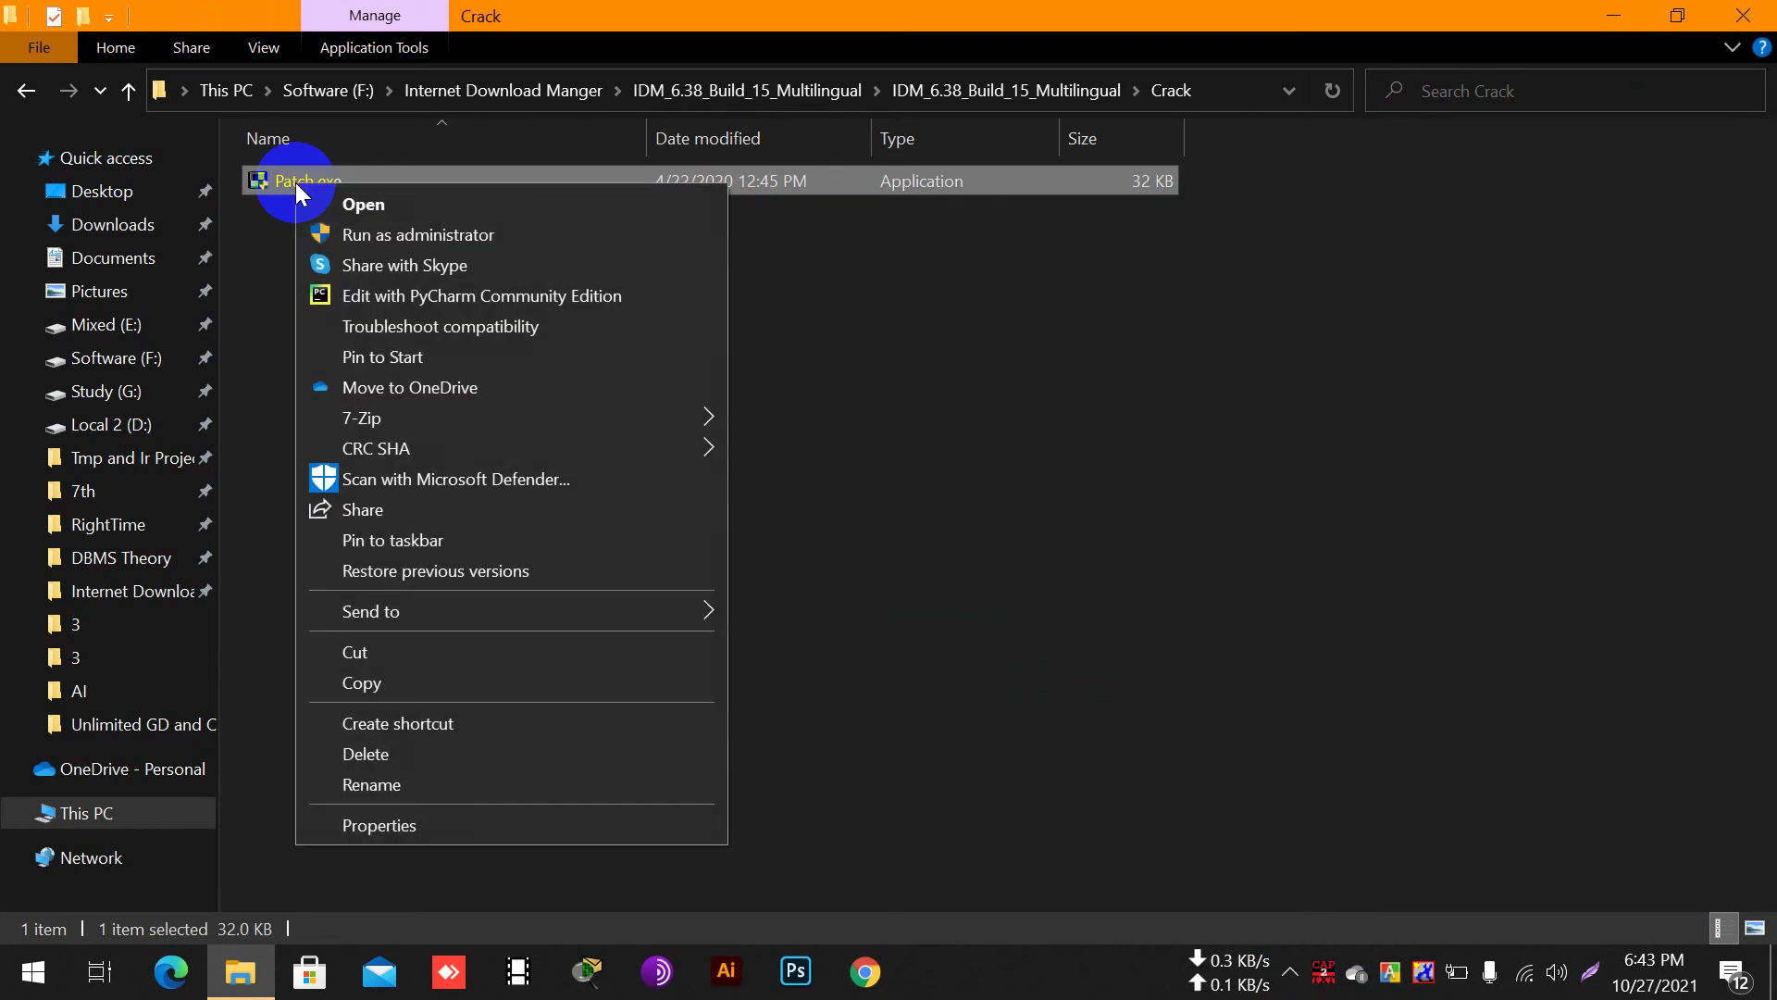
pyautogui.click(424, 687)
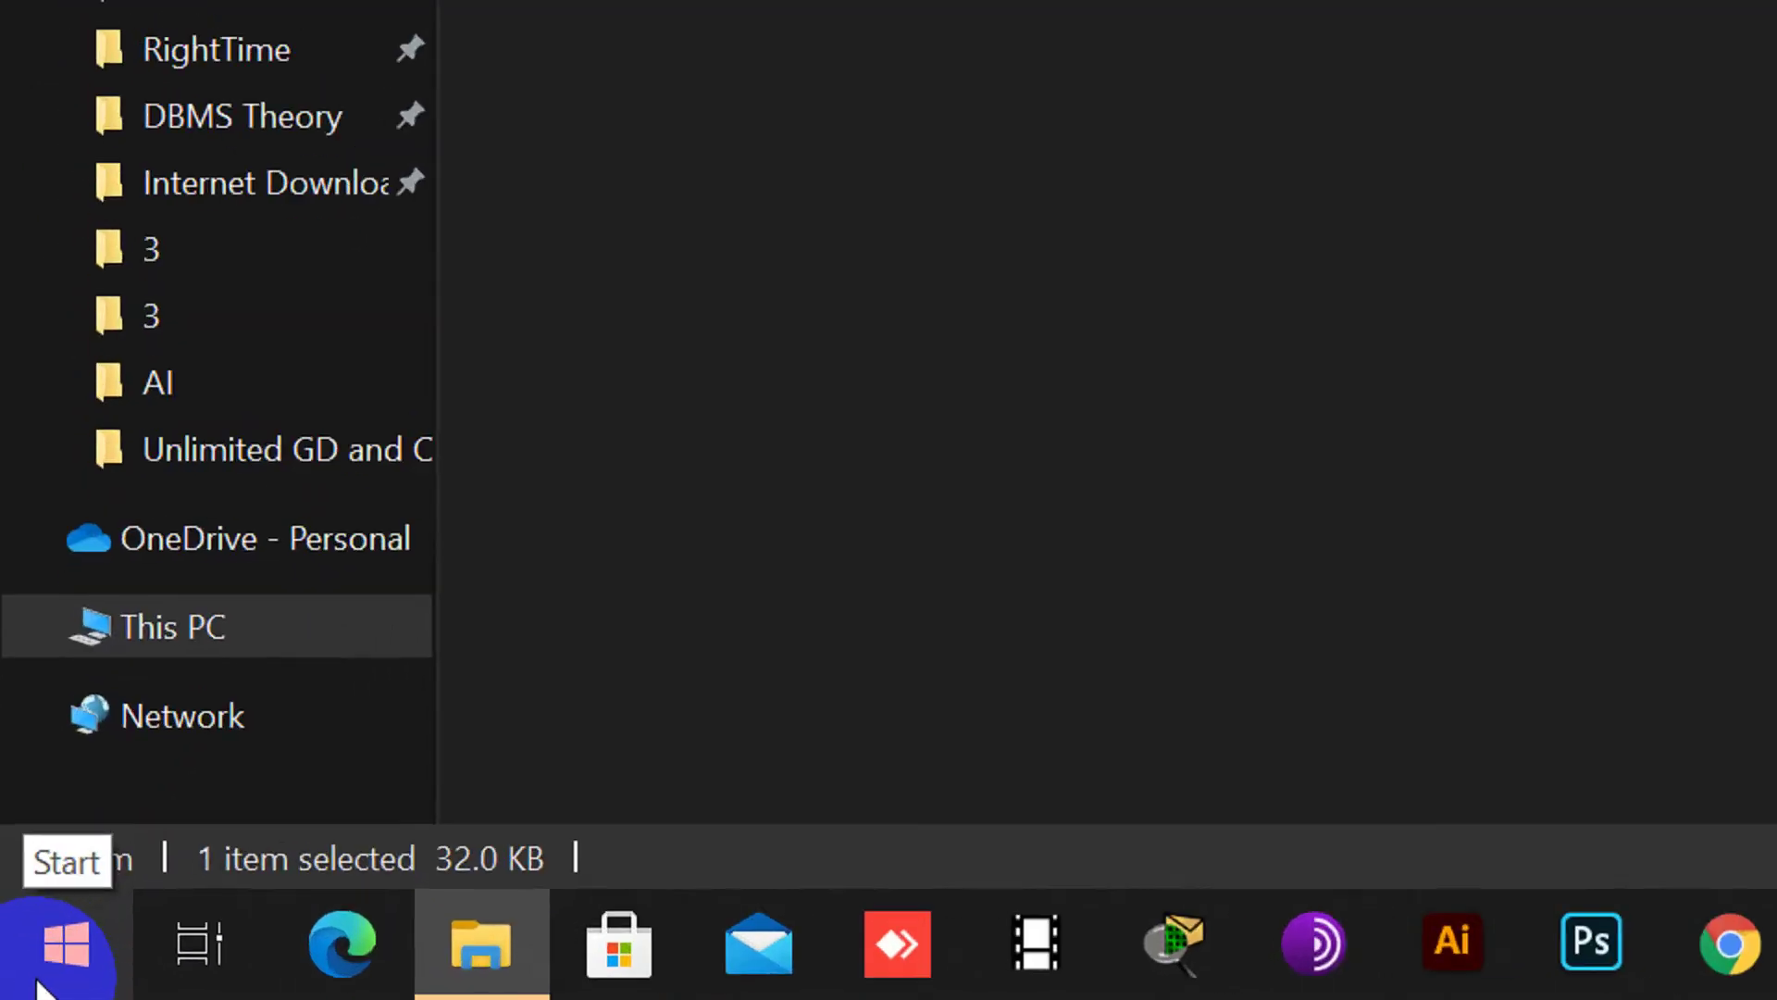
# Find the Internet Download Manager app through Windows search and open the file location of its shortcut.
pyautogui.click(35, 983)
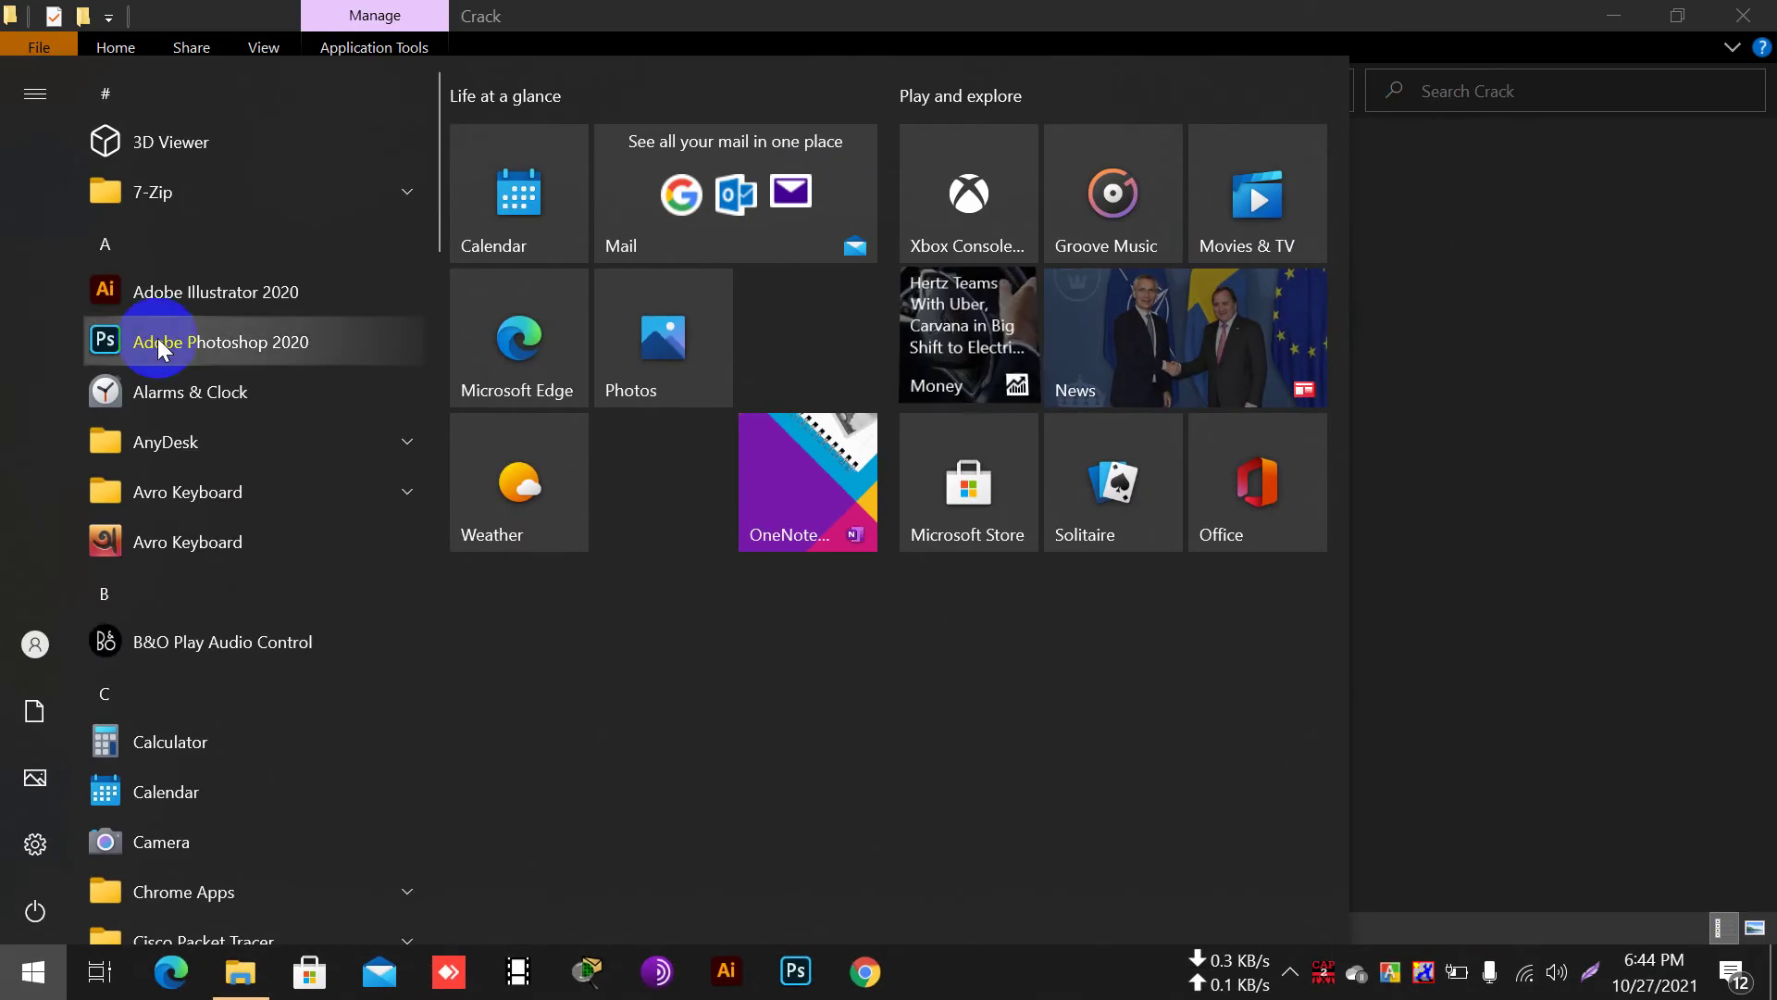
pyautogui.scroll(-10, 178, 298)
pyautogui.scroll(-5, 180, 348)
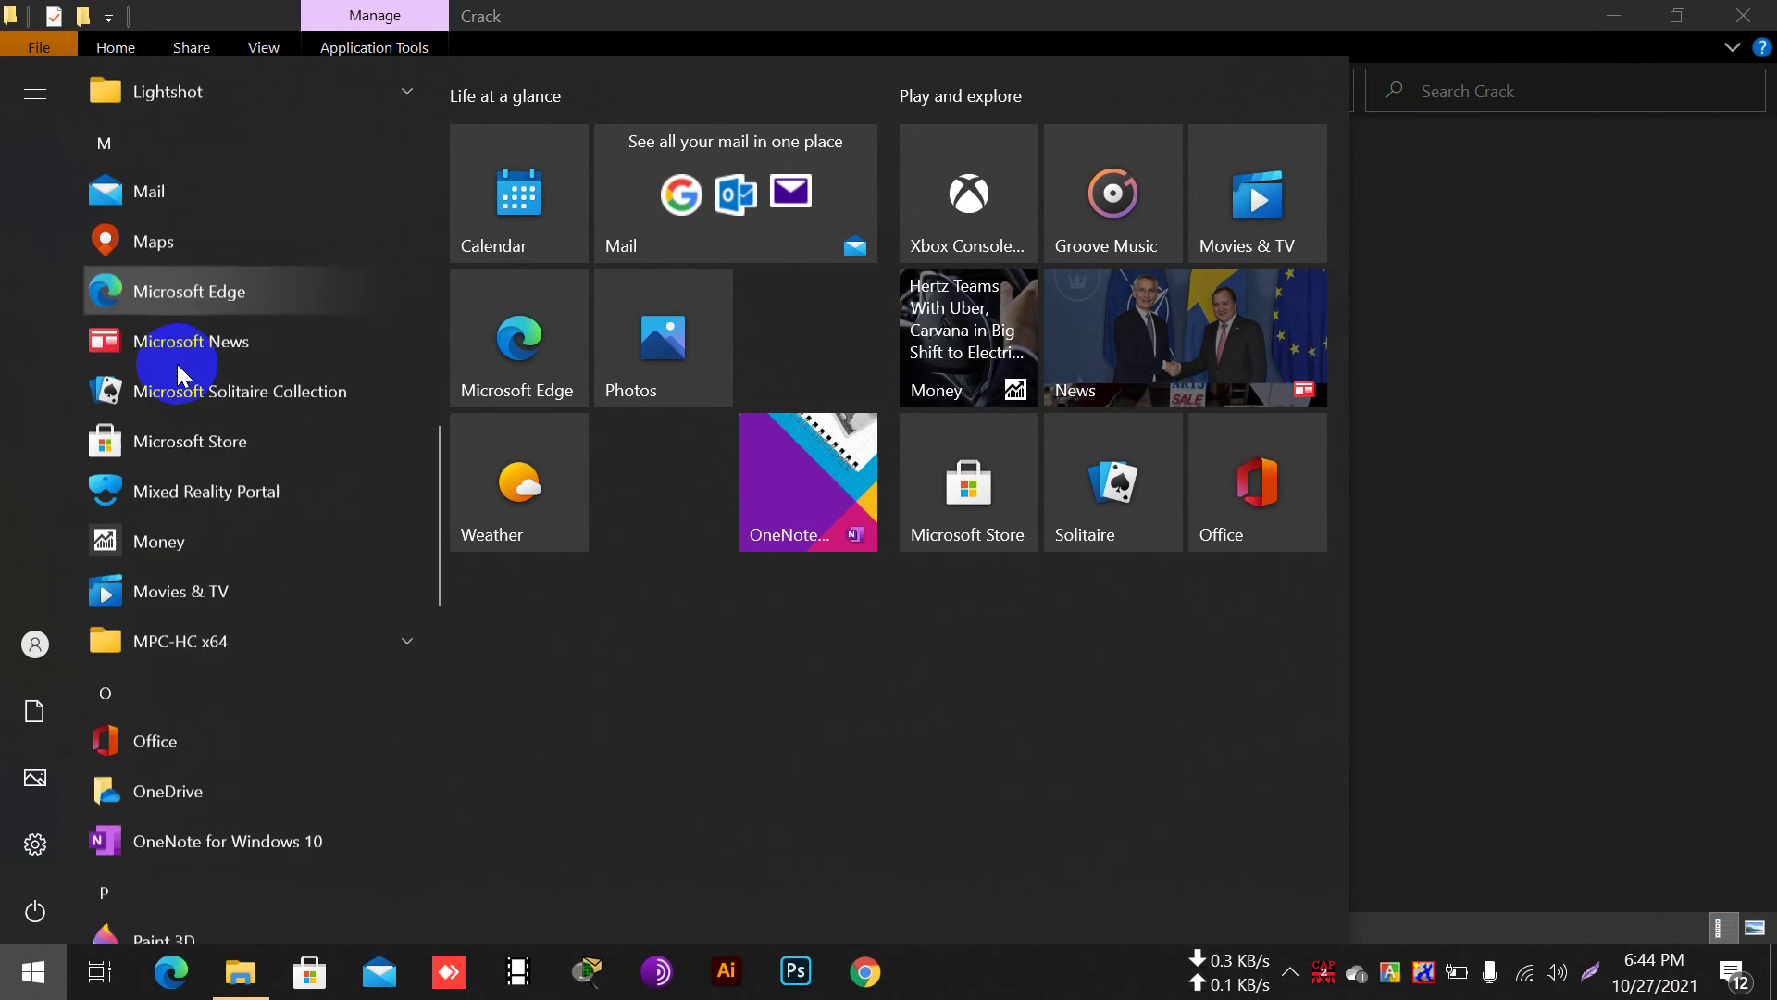
pyautogui.scroll(15, 176, 364)
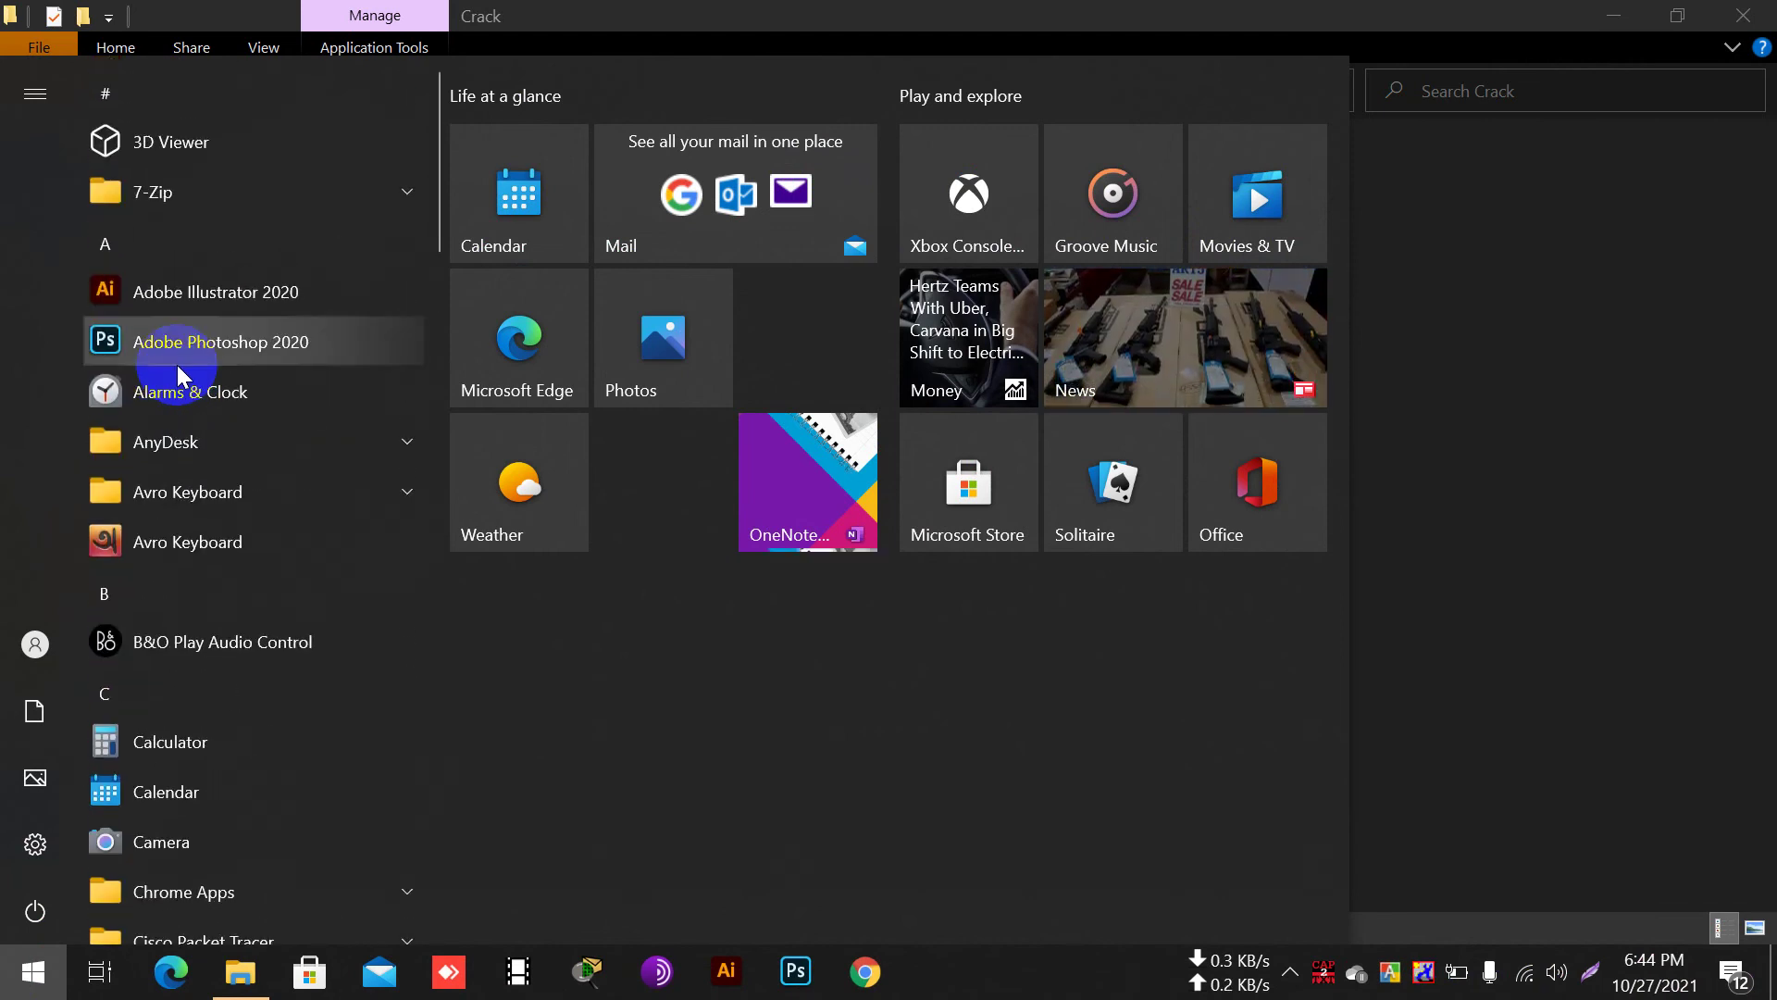
pyautogui.write('i')
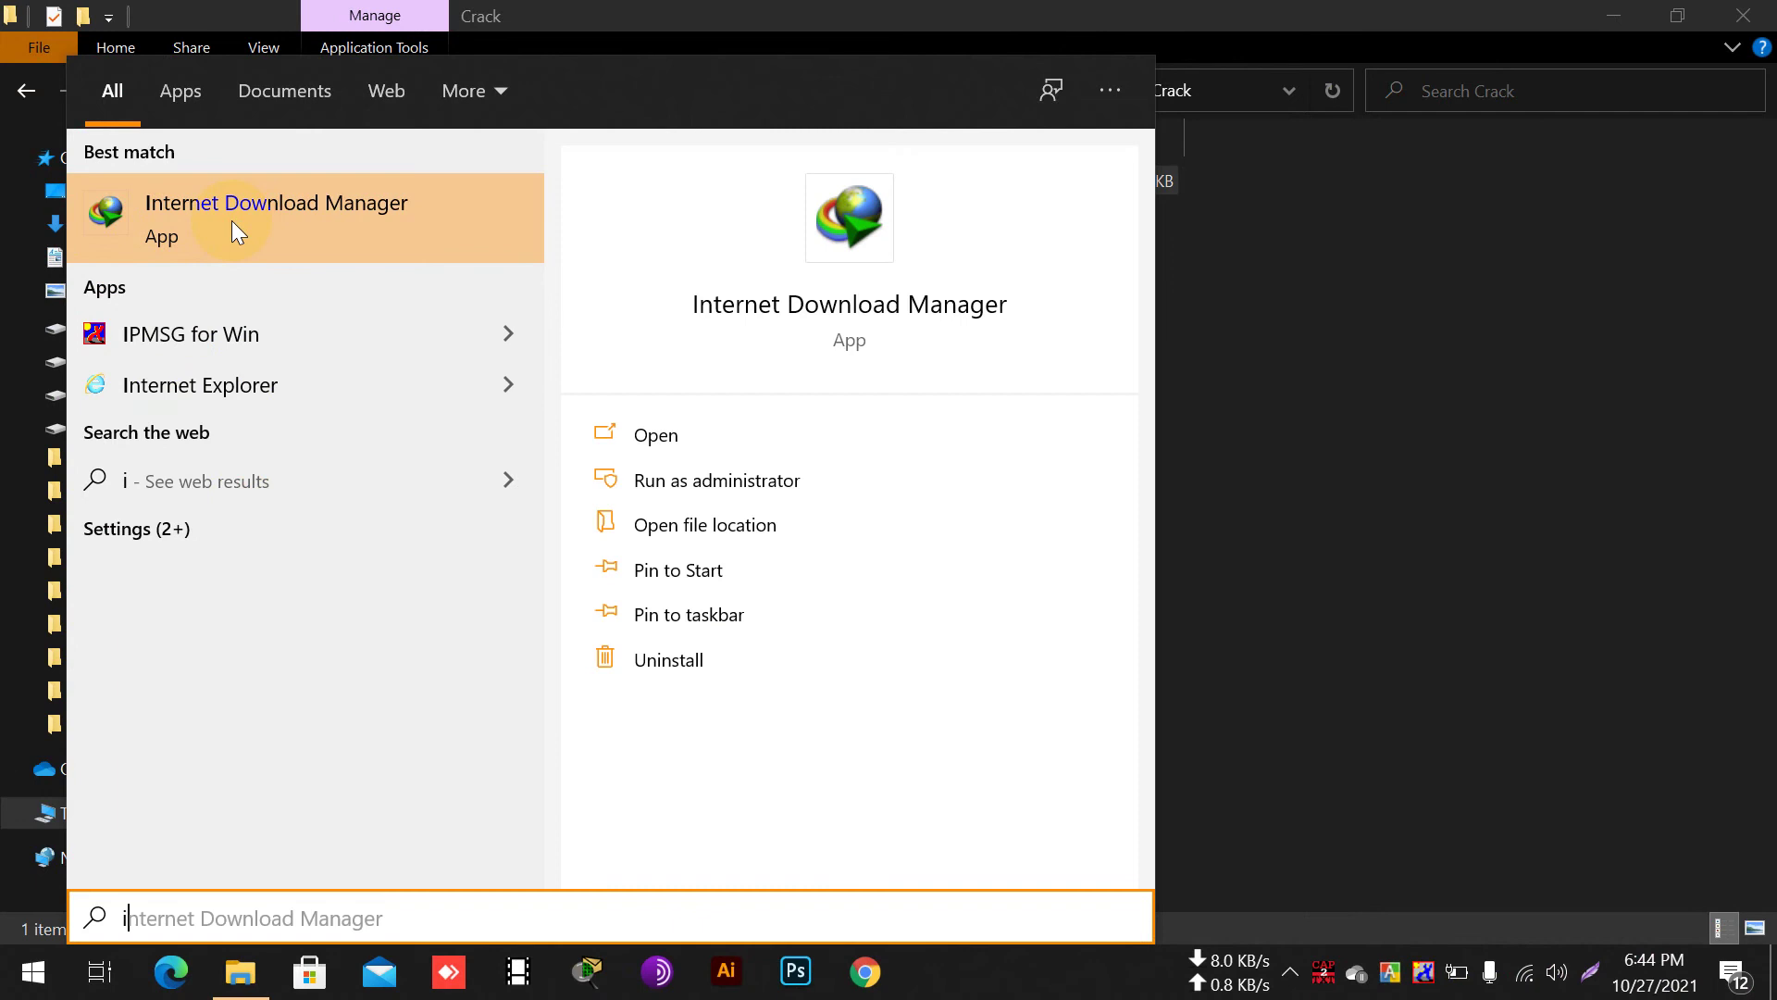
pyautogui.rightClick(326, 229)
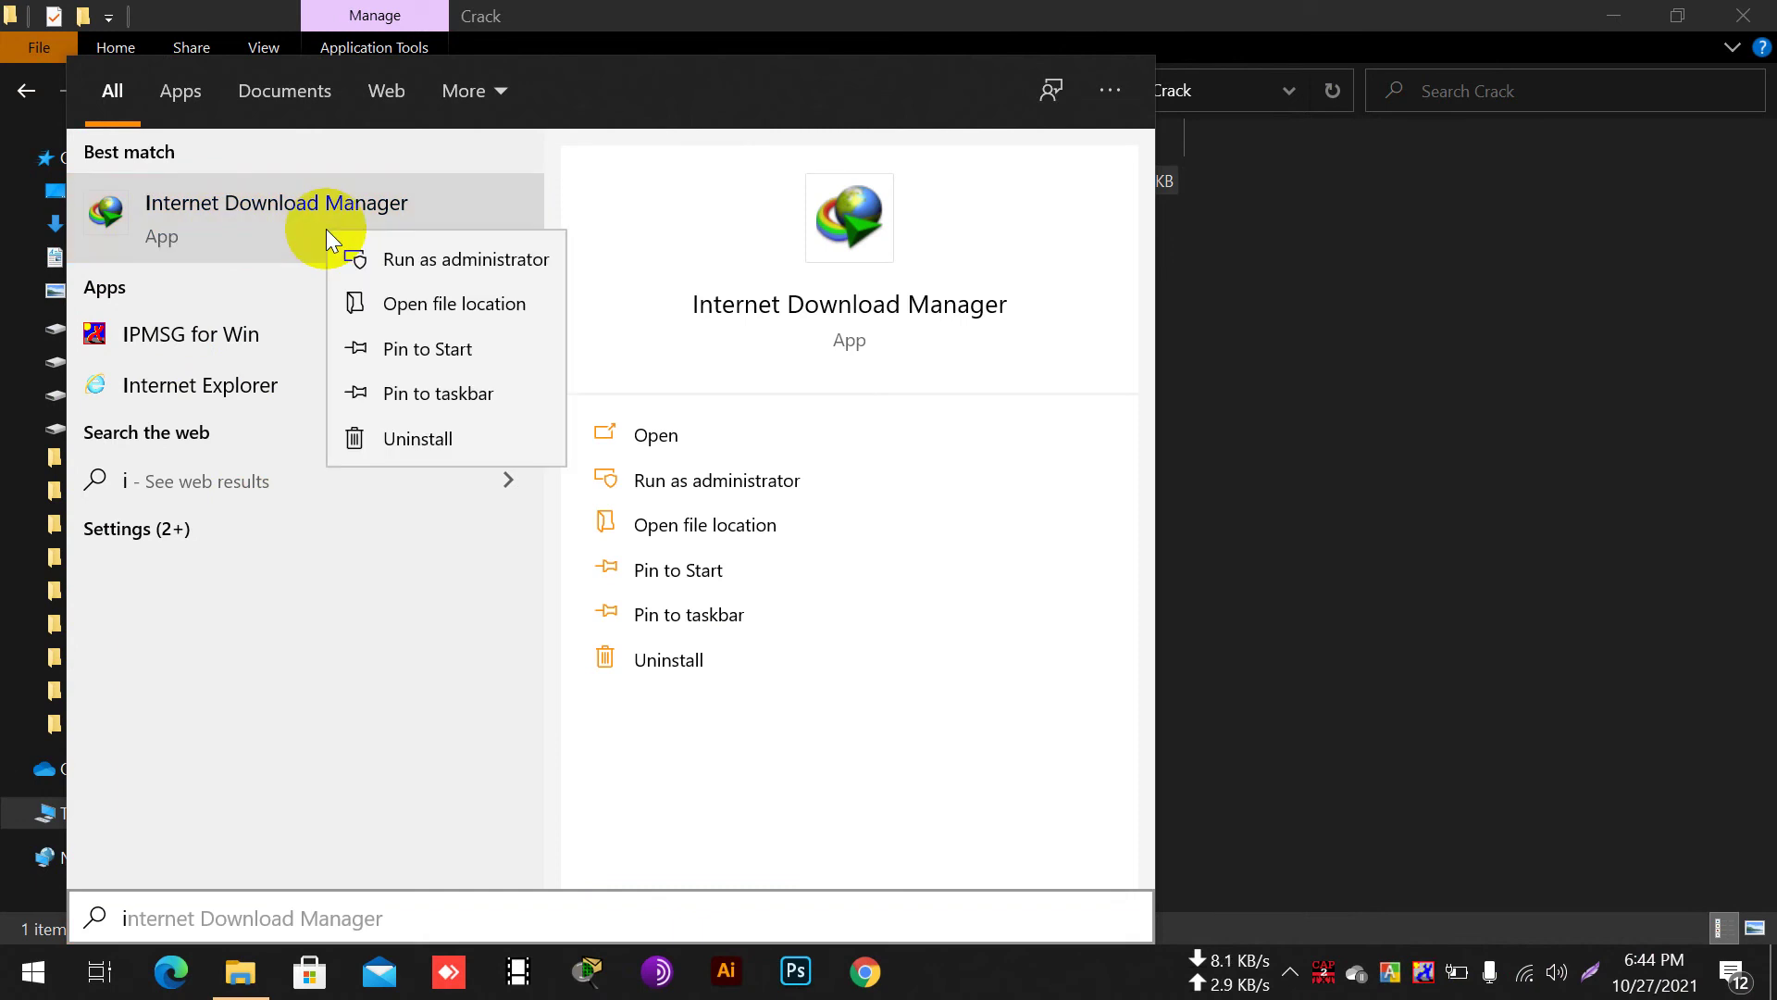
pyautogui.click(403, 301)
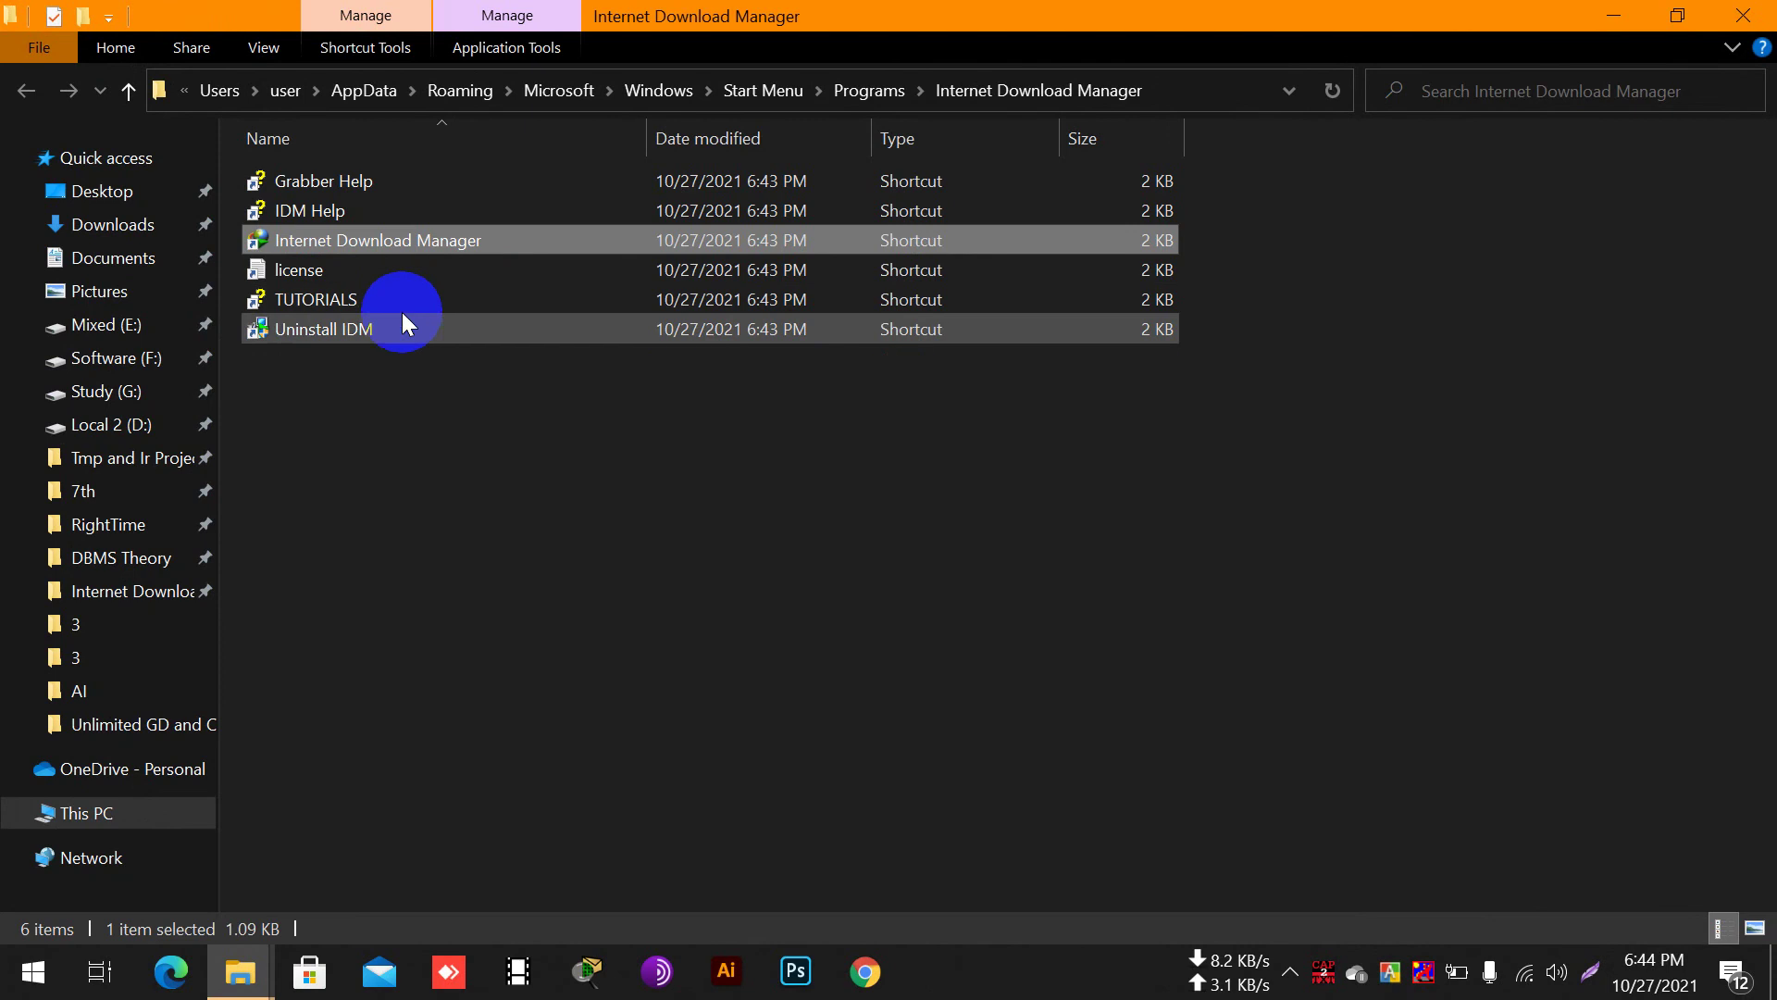
pyautogui.click(444, 416)
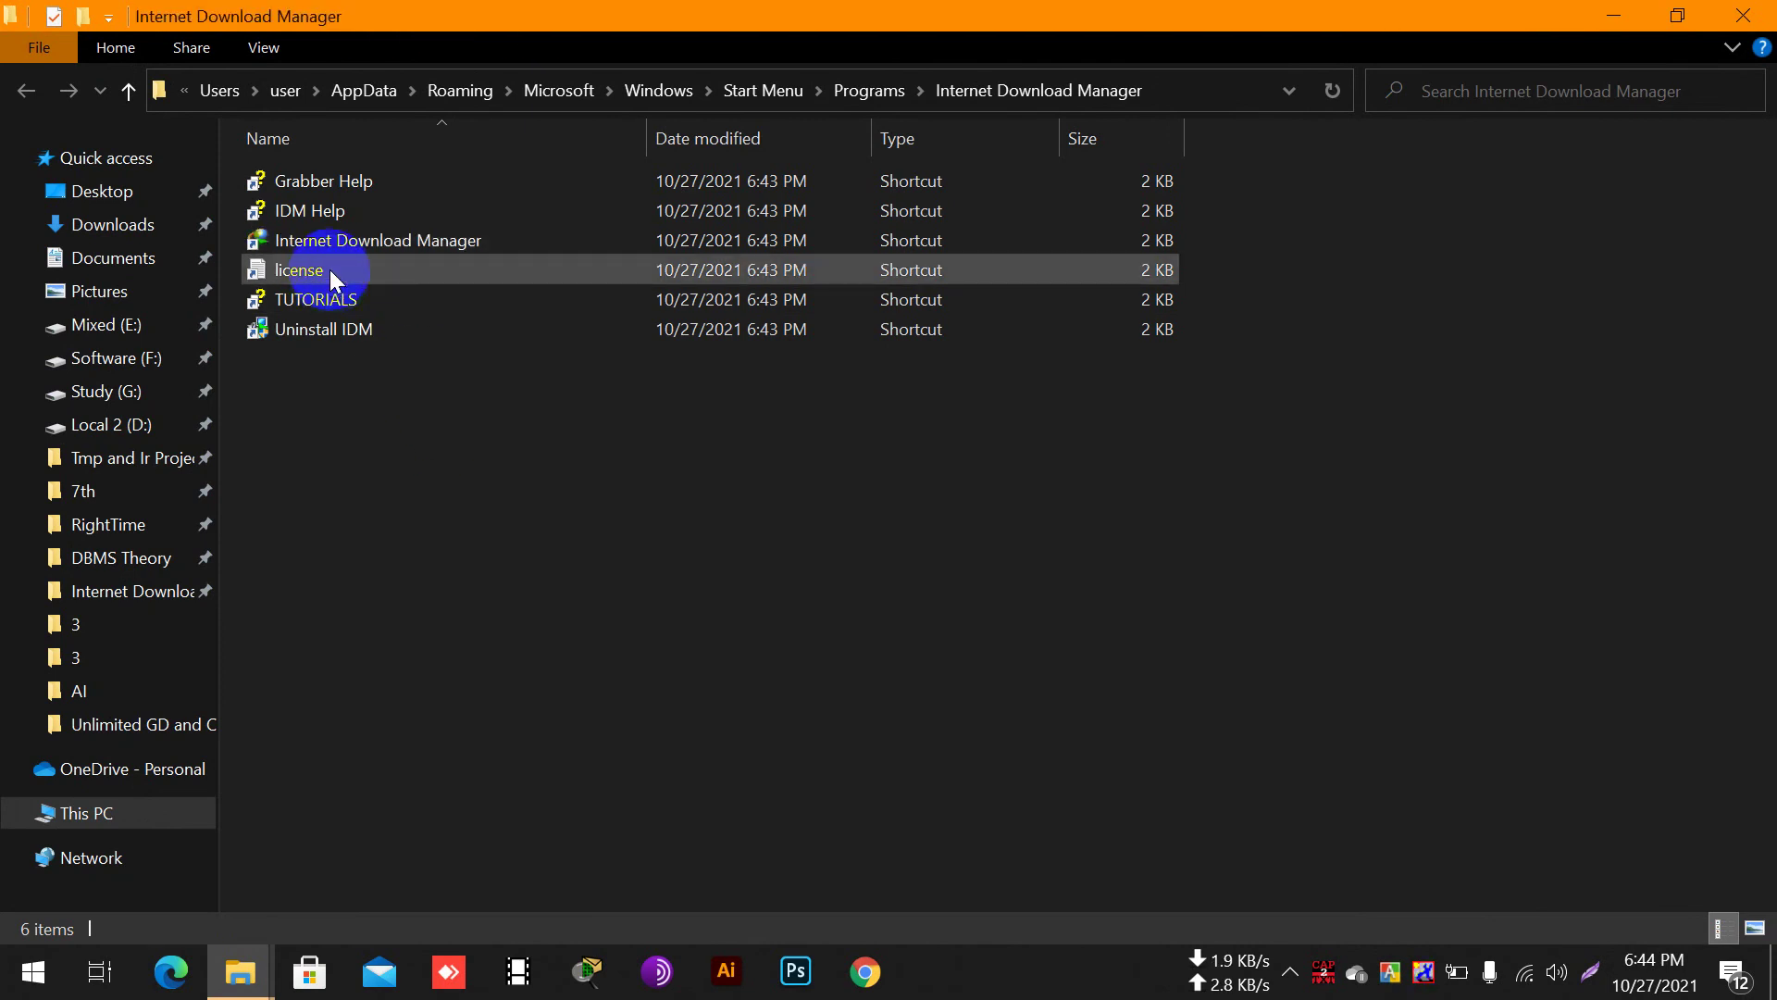
pyautogui.press('alt')
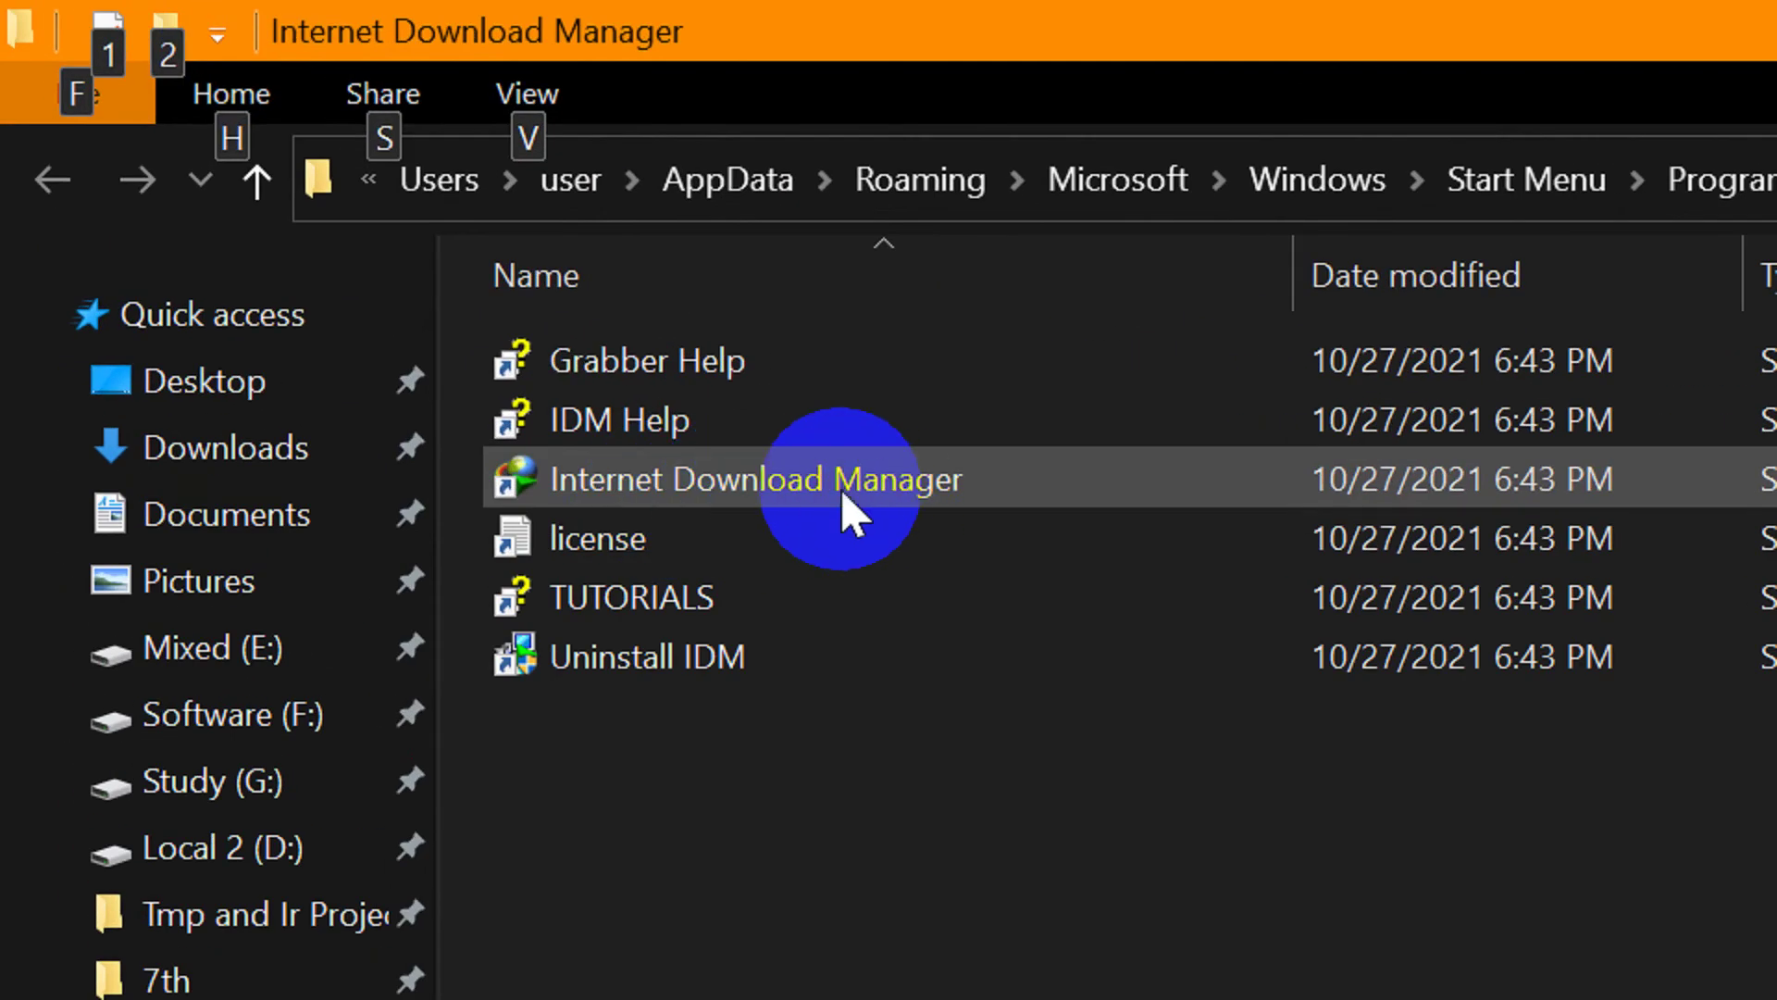
# Open the installed program folder from the Internet Download Manager shortcut and paste the copied Patch.exe into it.
pyautogui.rightClick(813, 500)
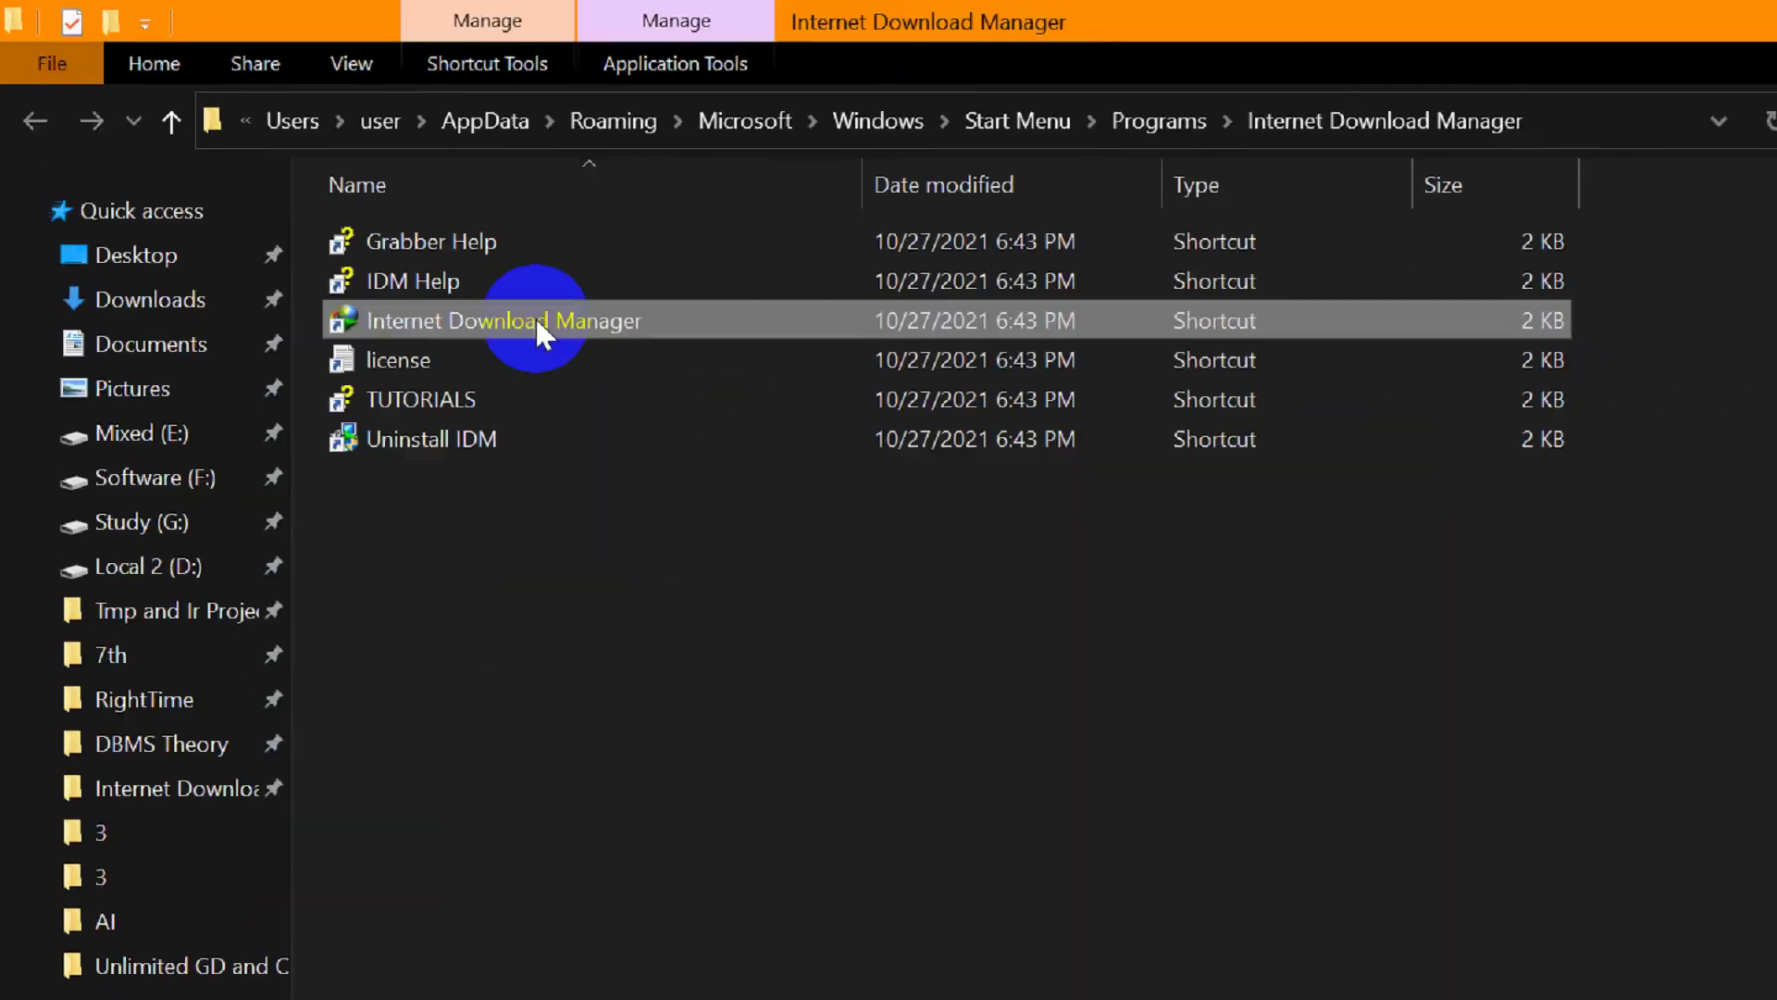
pyautogui.rightClick(537, 320)
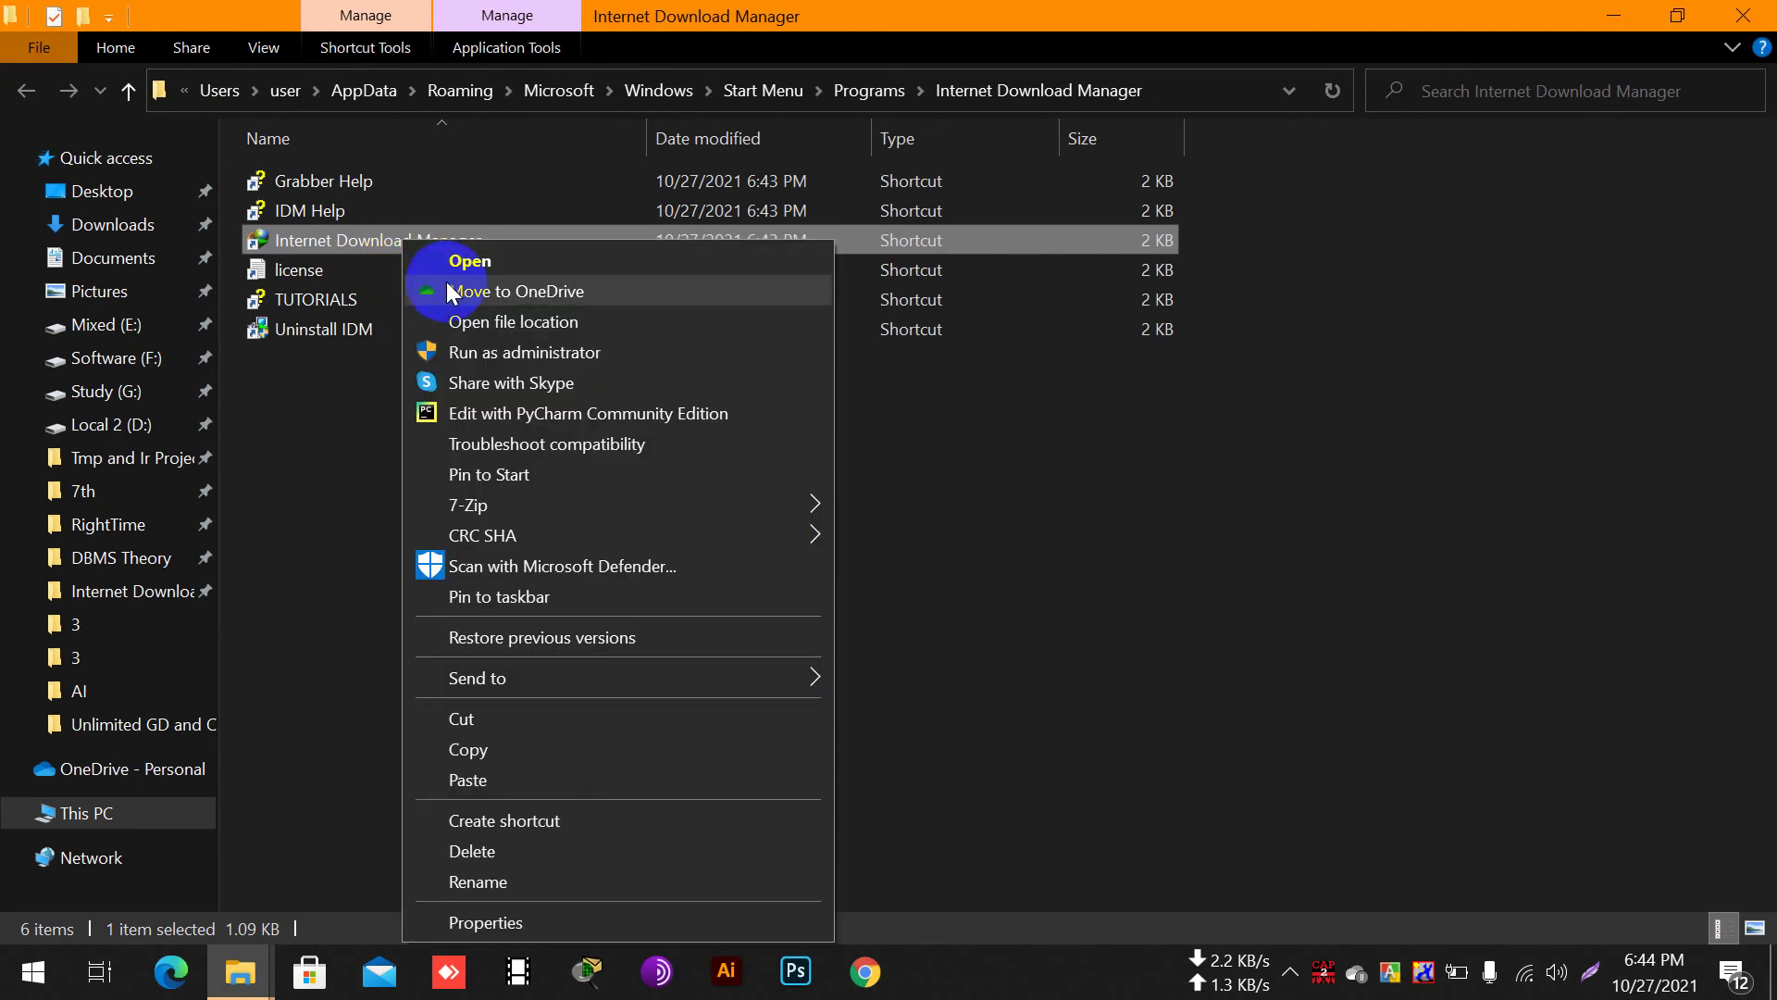
pyautogui.click(526, 324)
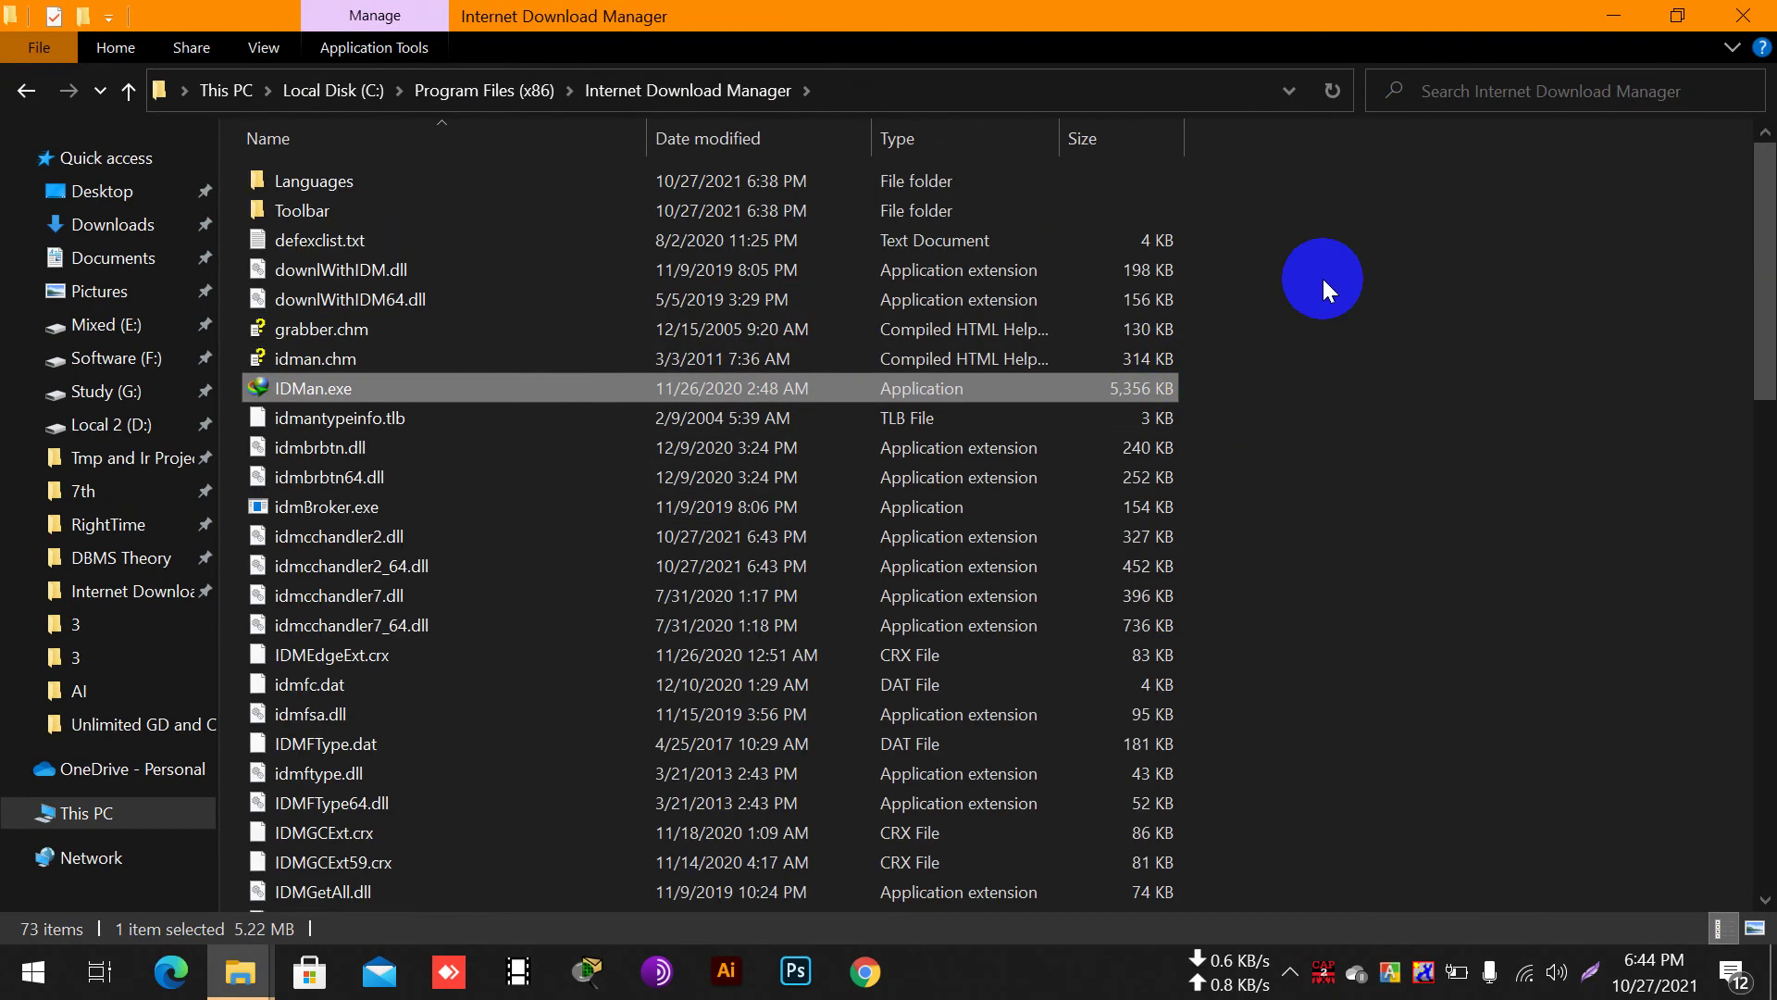
pyautogui.rightClick(1324, 281)
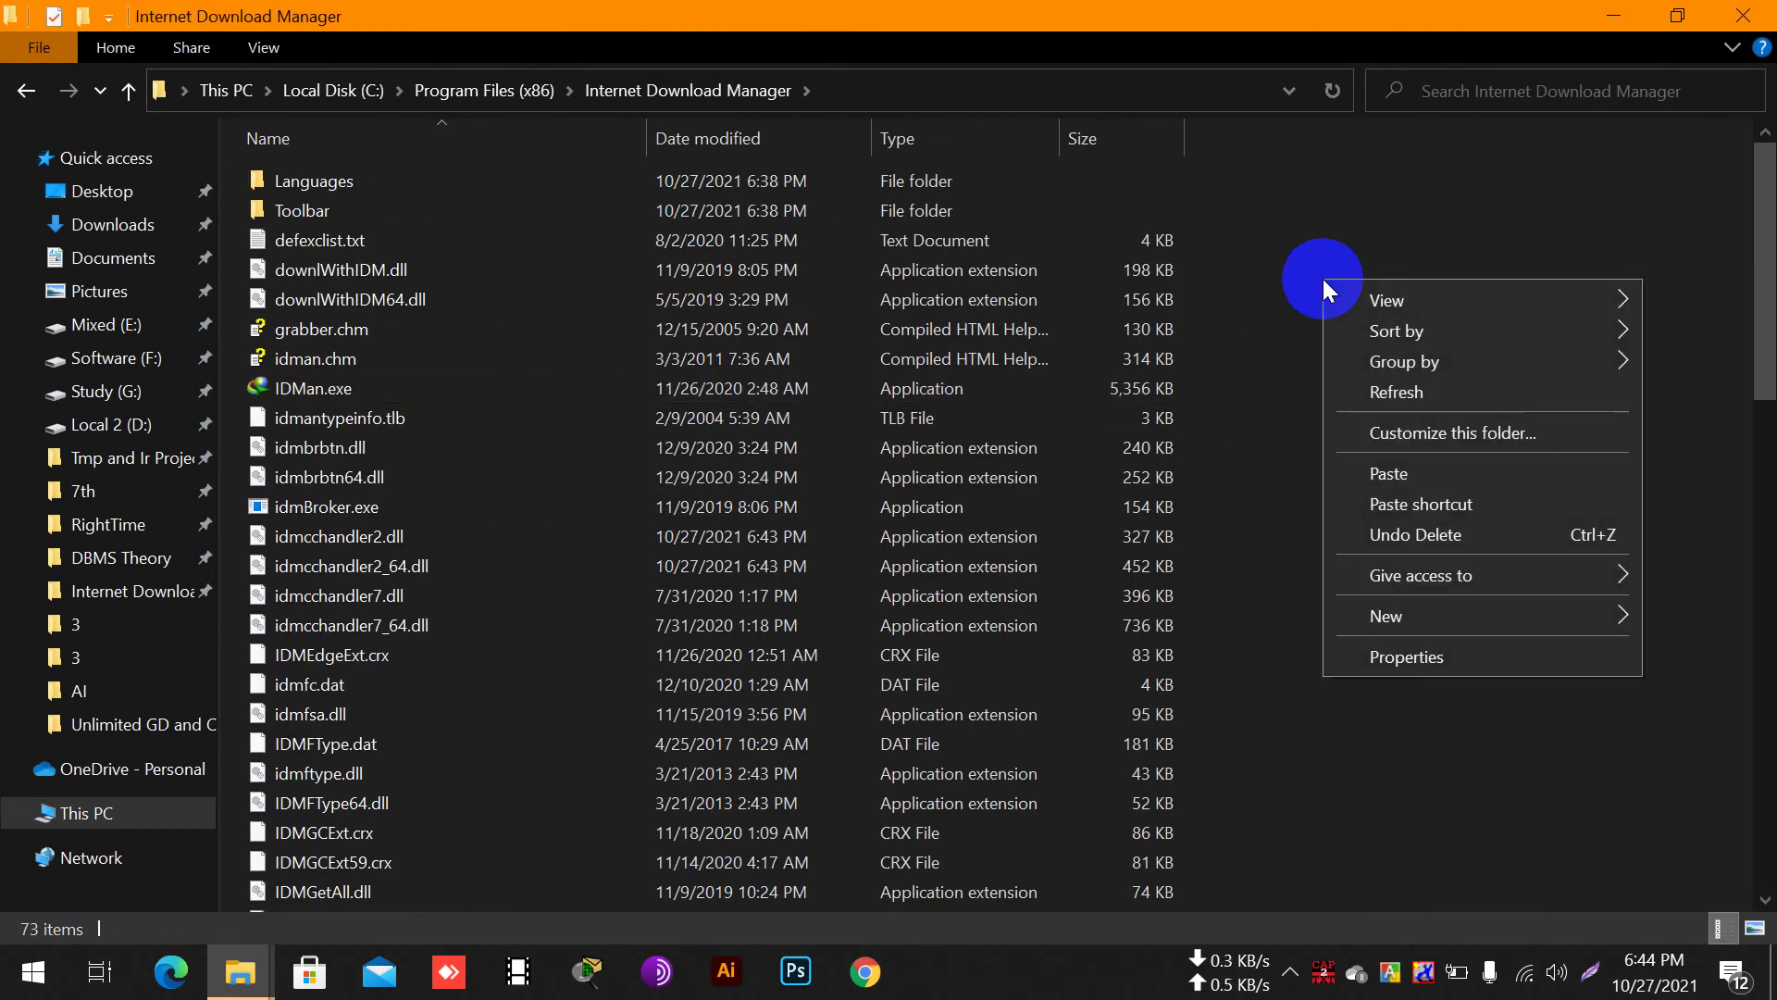
pyautogui.click(1409, 474)
pyautogui.click(464, 392)
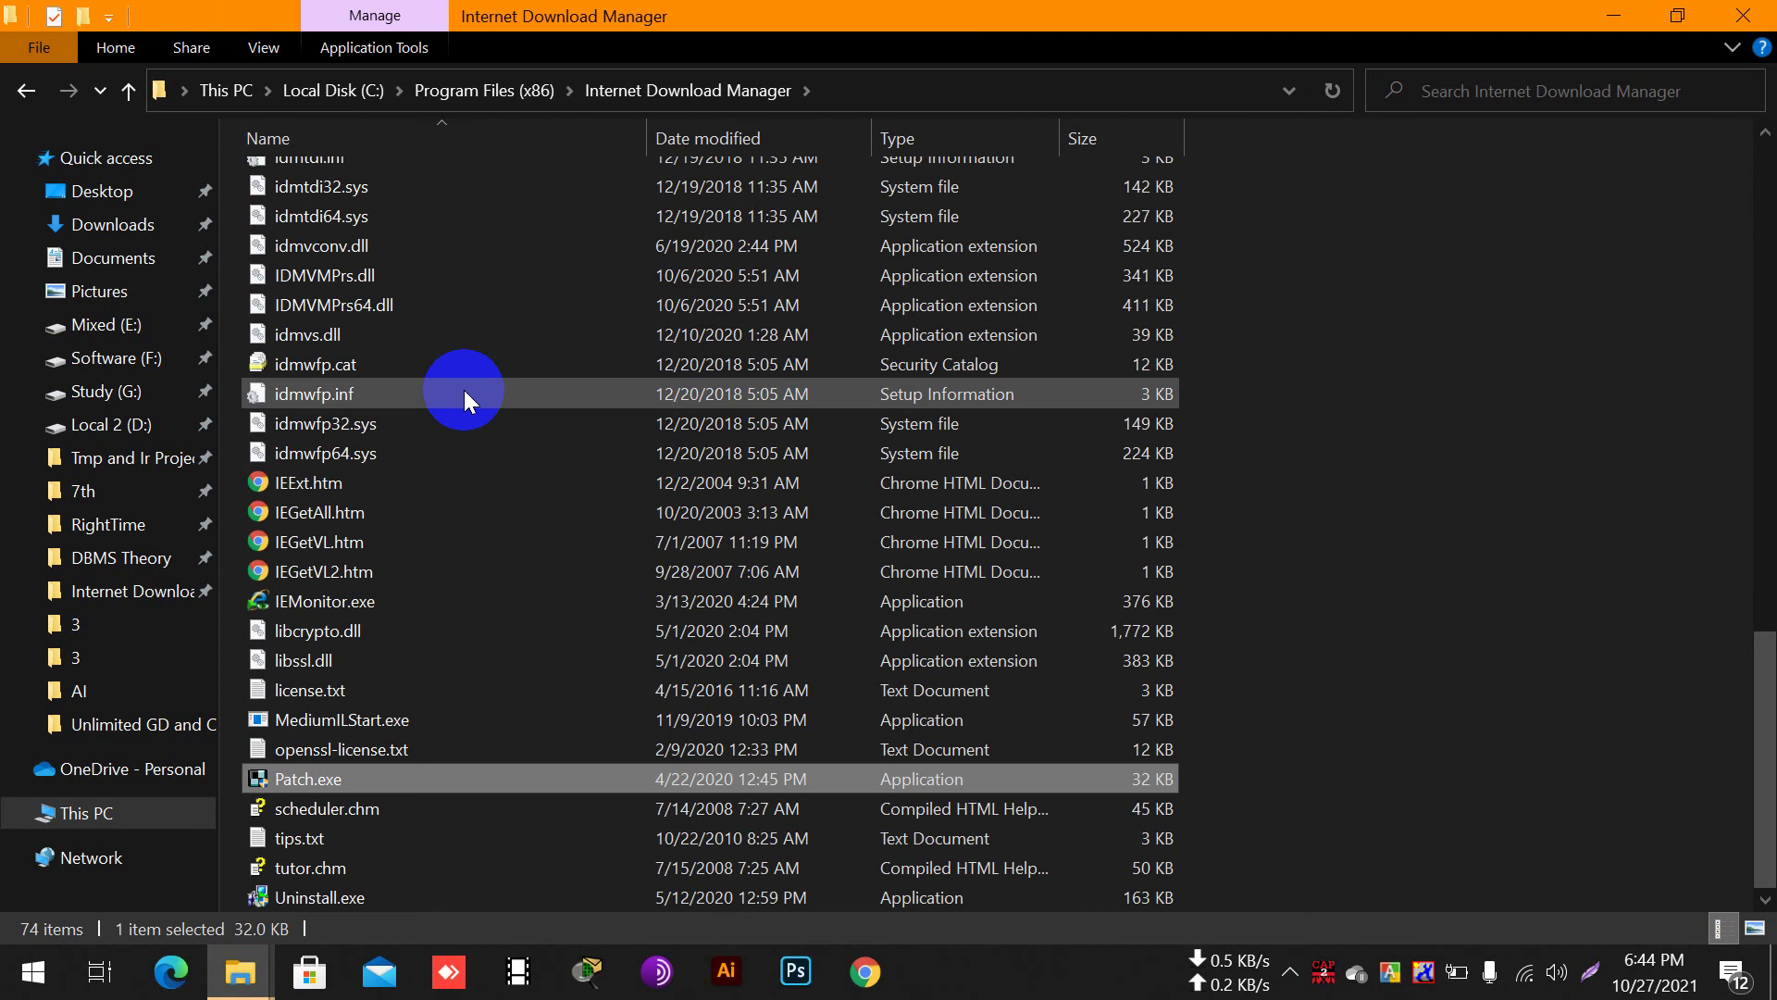
# Run Patch.exe as administrator, patch IDMan.exe without making a backup, and exit the patcher.
pyautogui.click(336, 774)
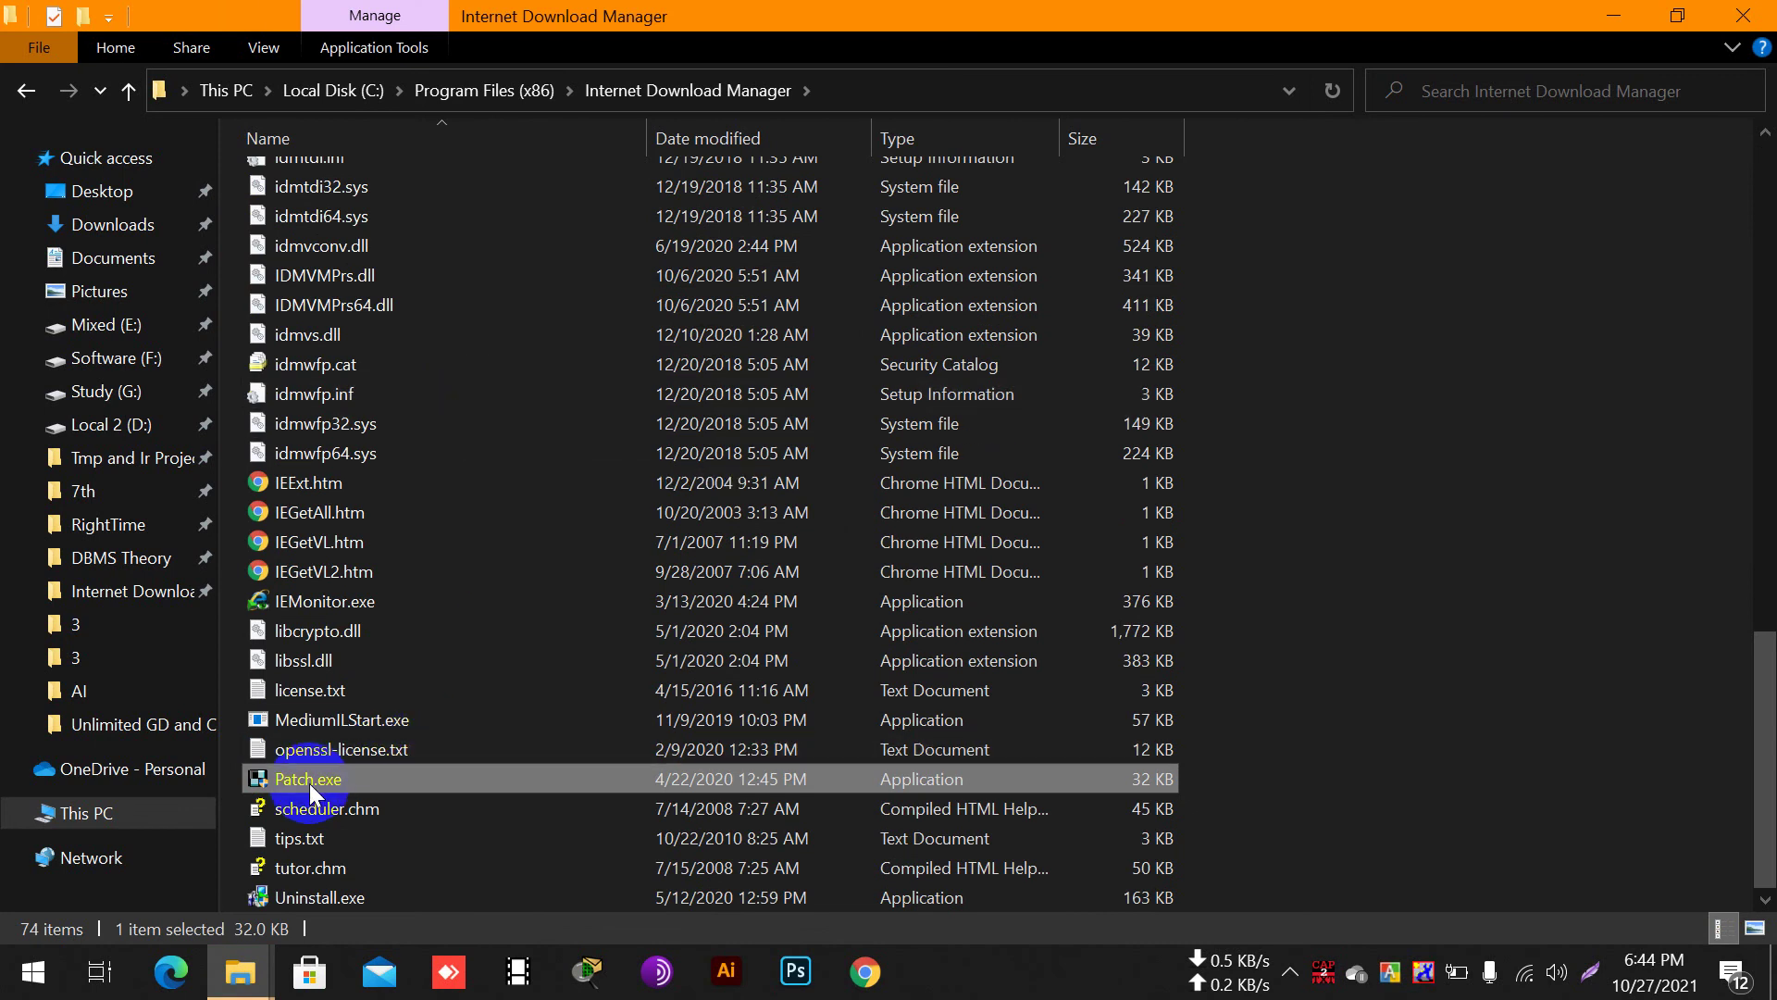
pyautogui.rightClick(309, 779)
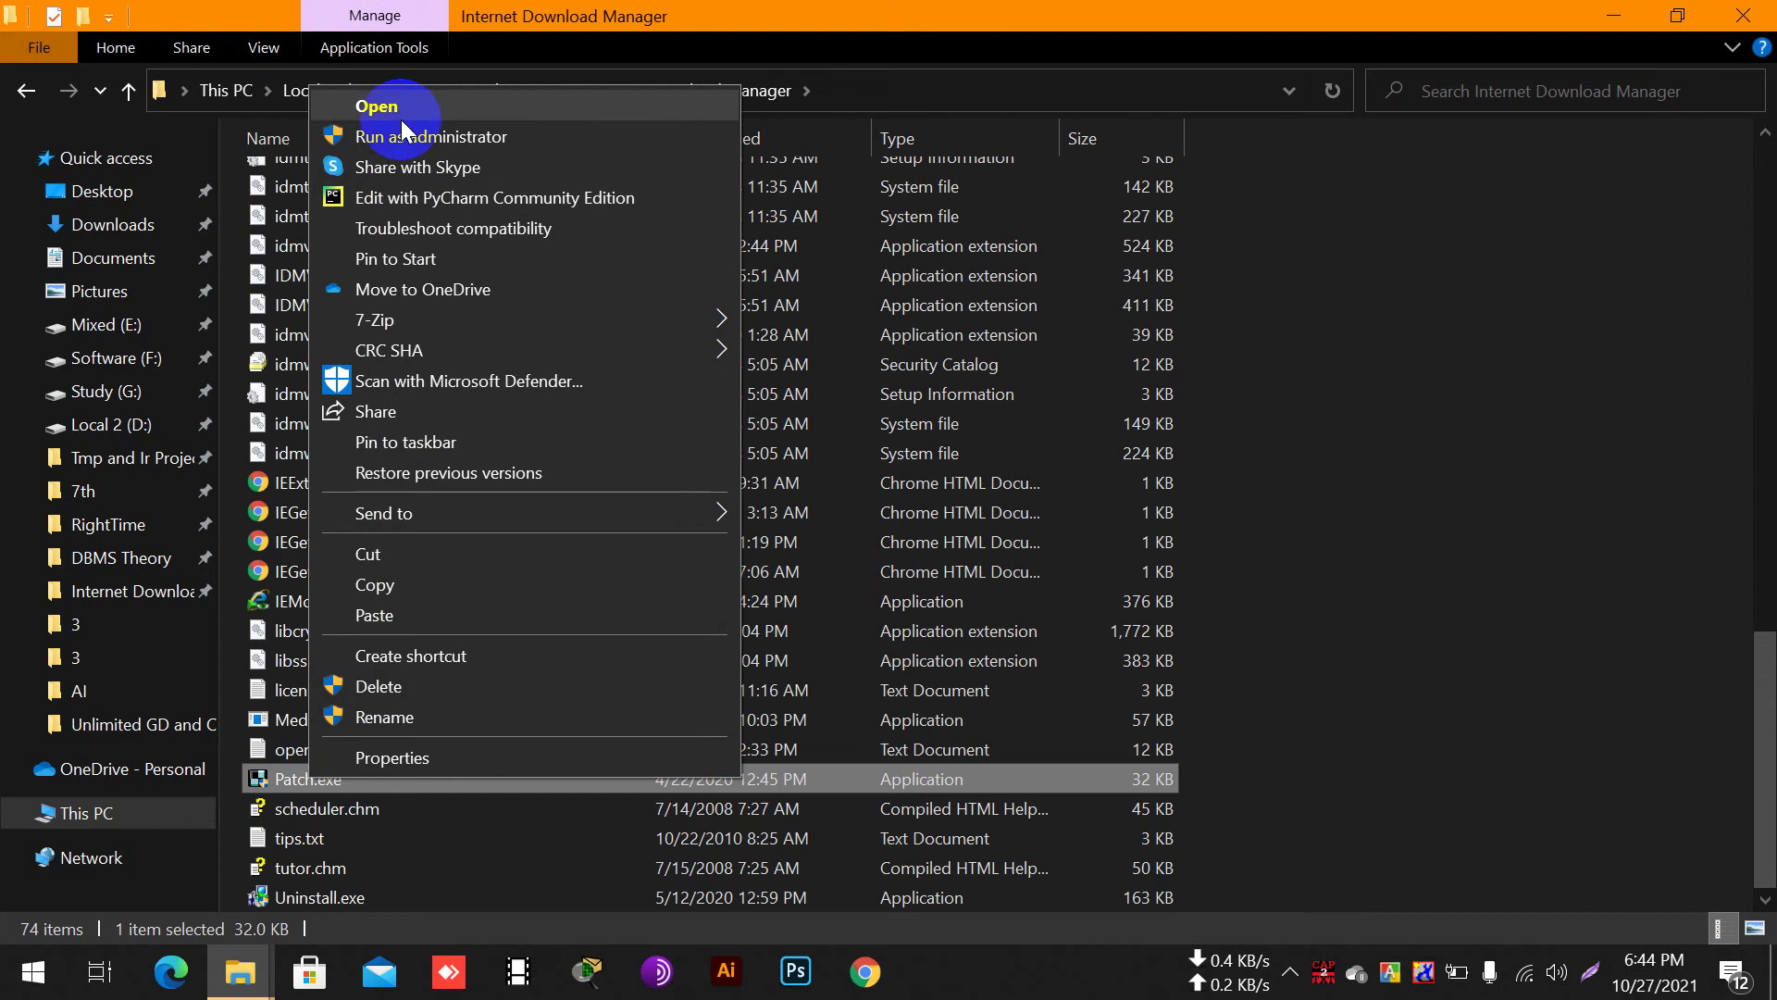
pyautogui.click(552, 136)
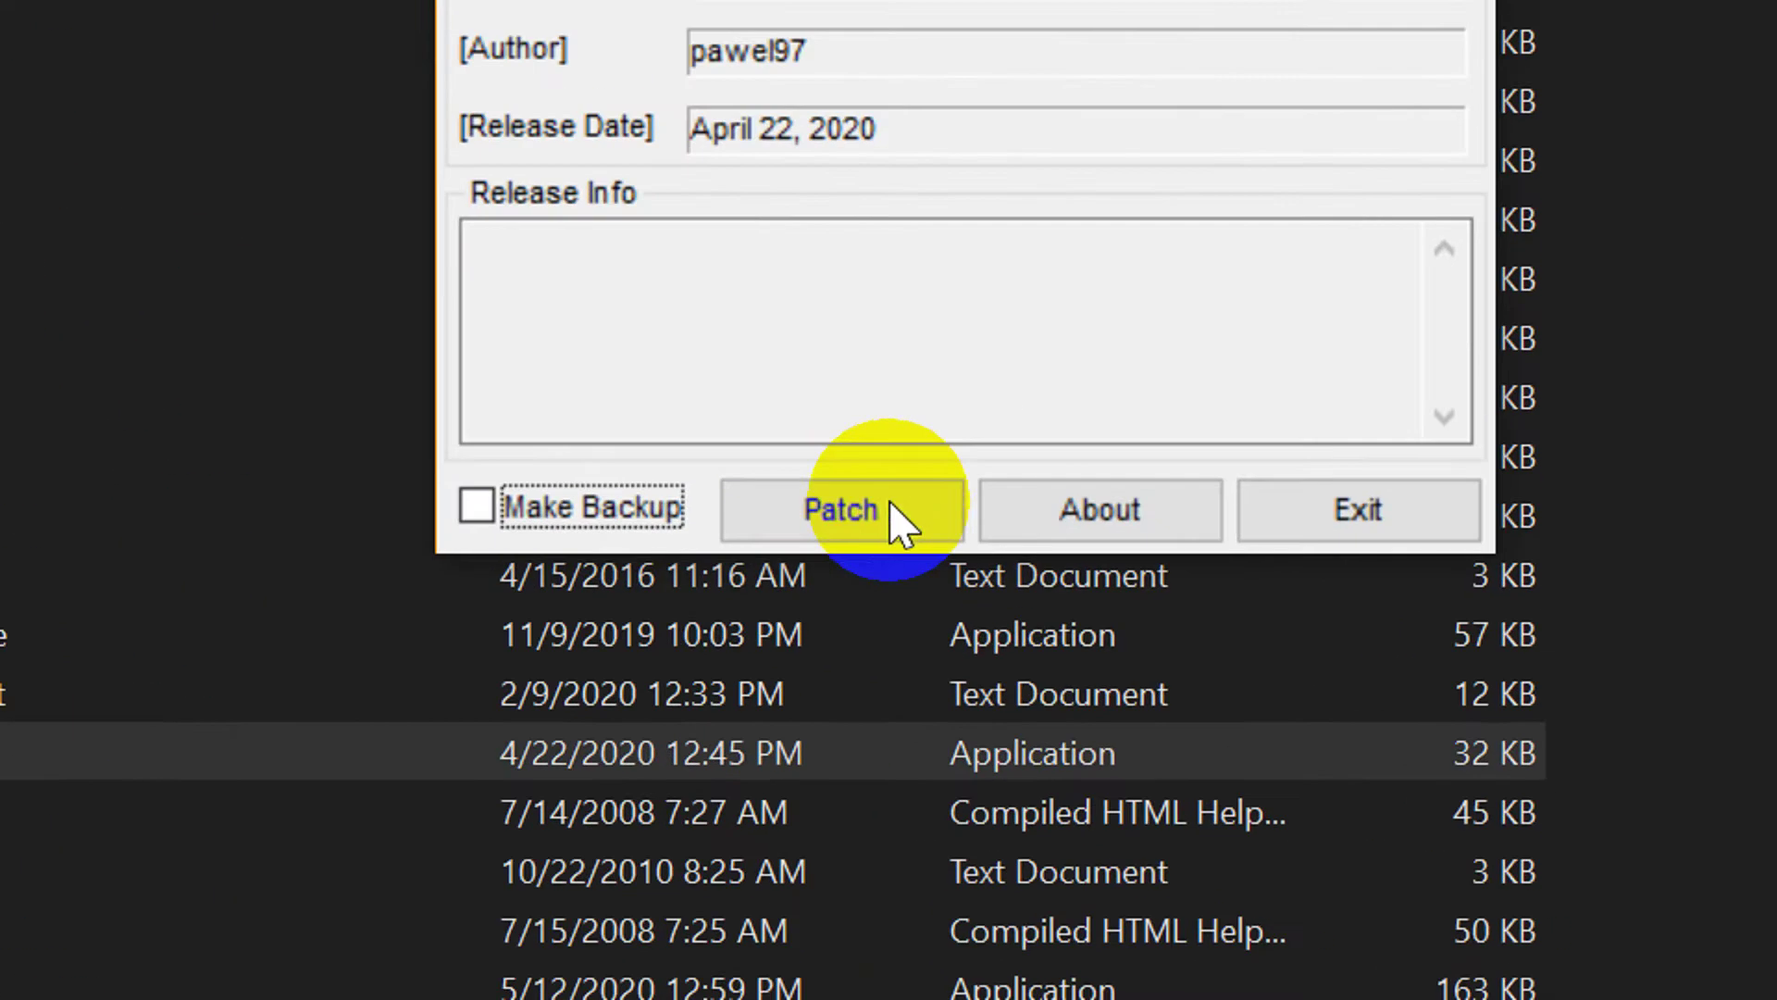
pyautogui.click(840, 505)
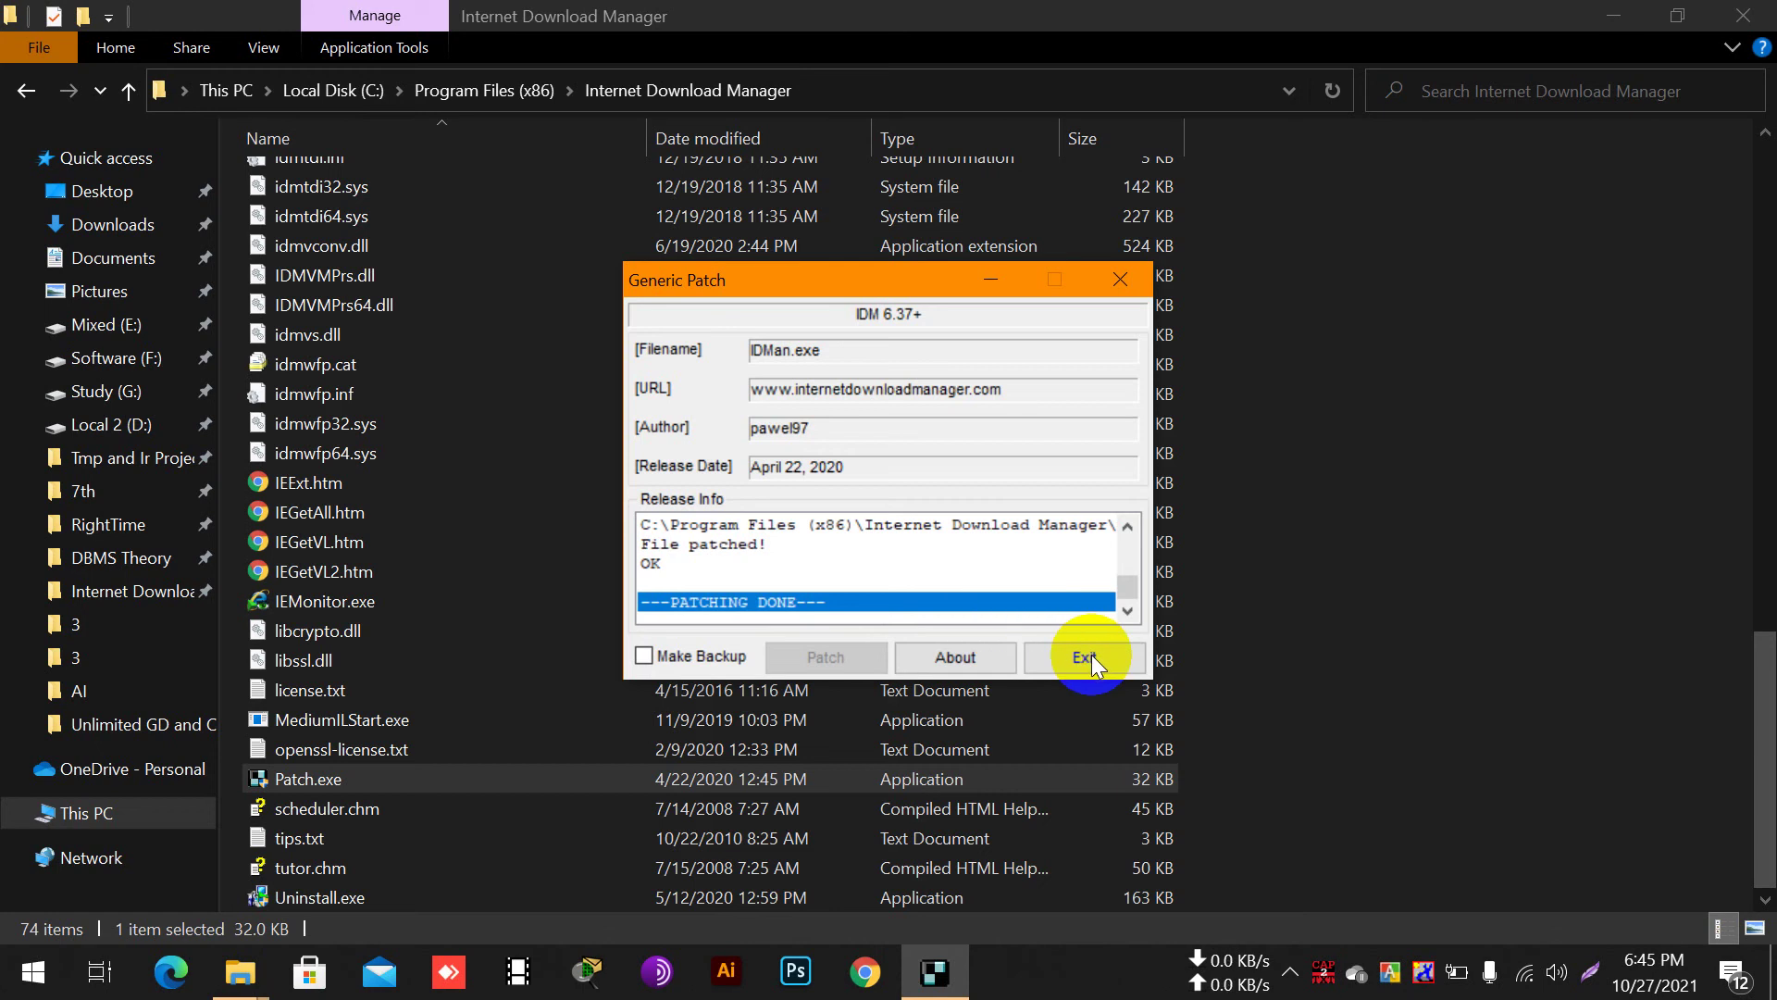
pyautogui.click(1092, 654)
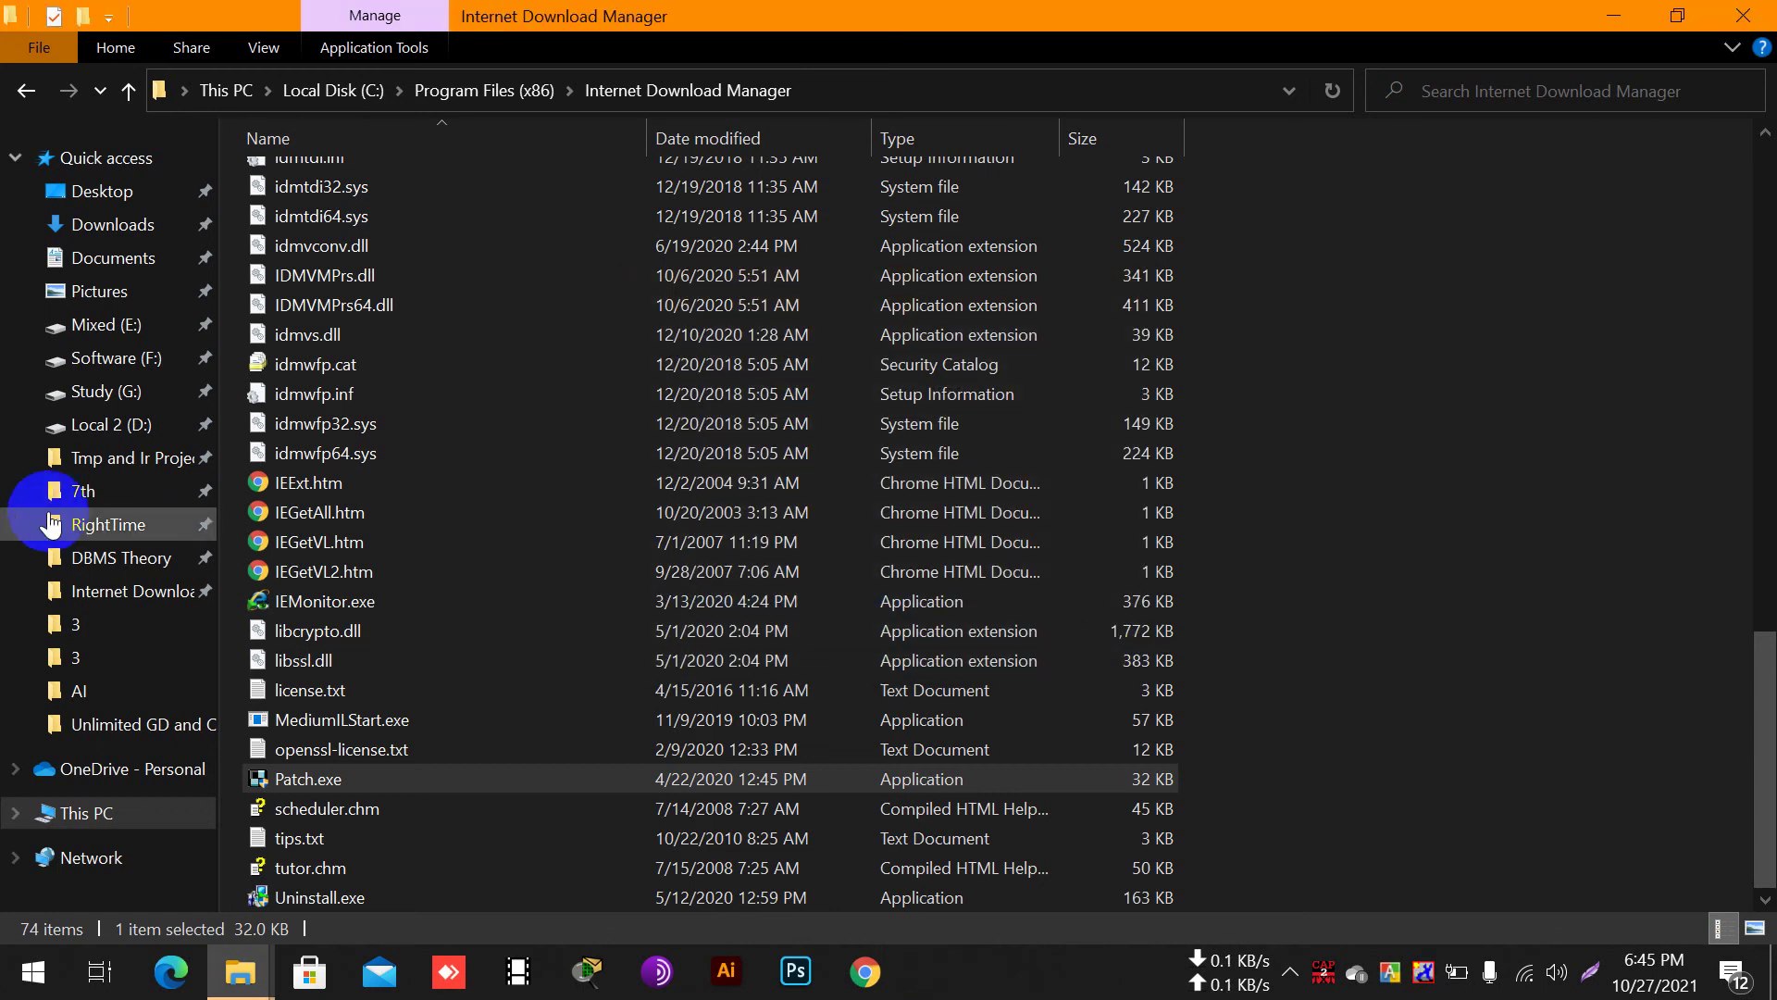
# Launch Internet Download Manager through Windows search and dismiss the trial period notice to reach the registration form.
pyautogui.click(4, 979)
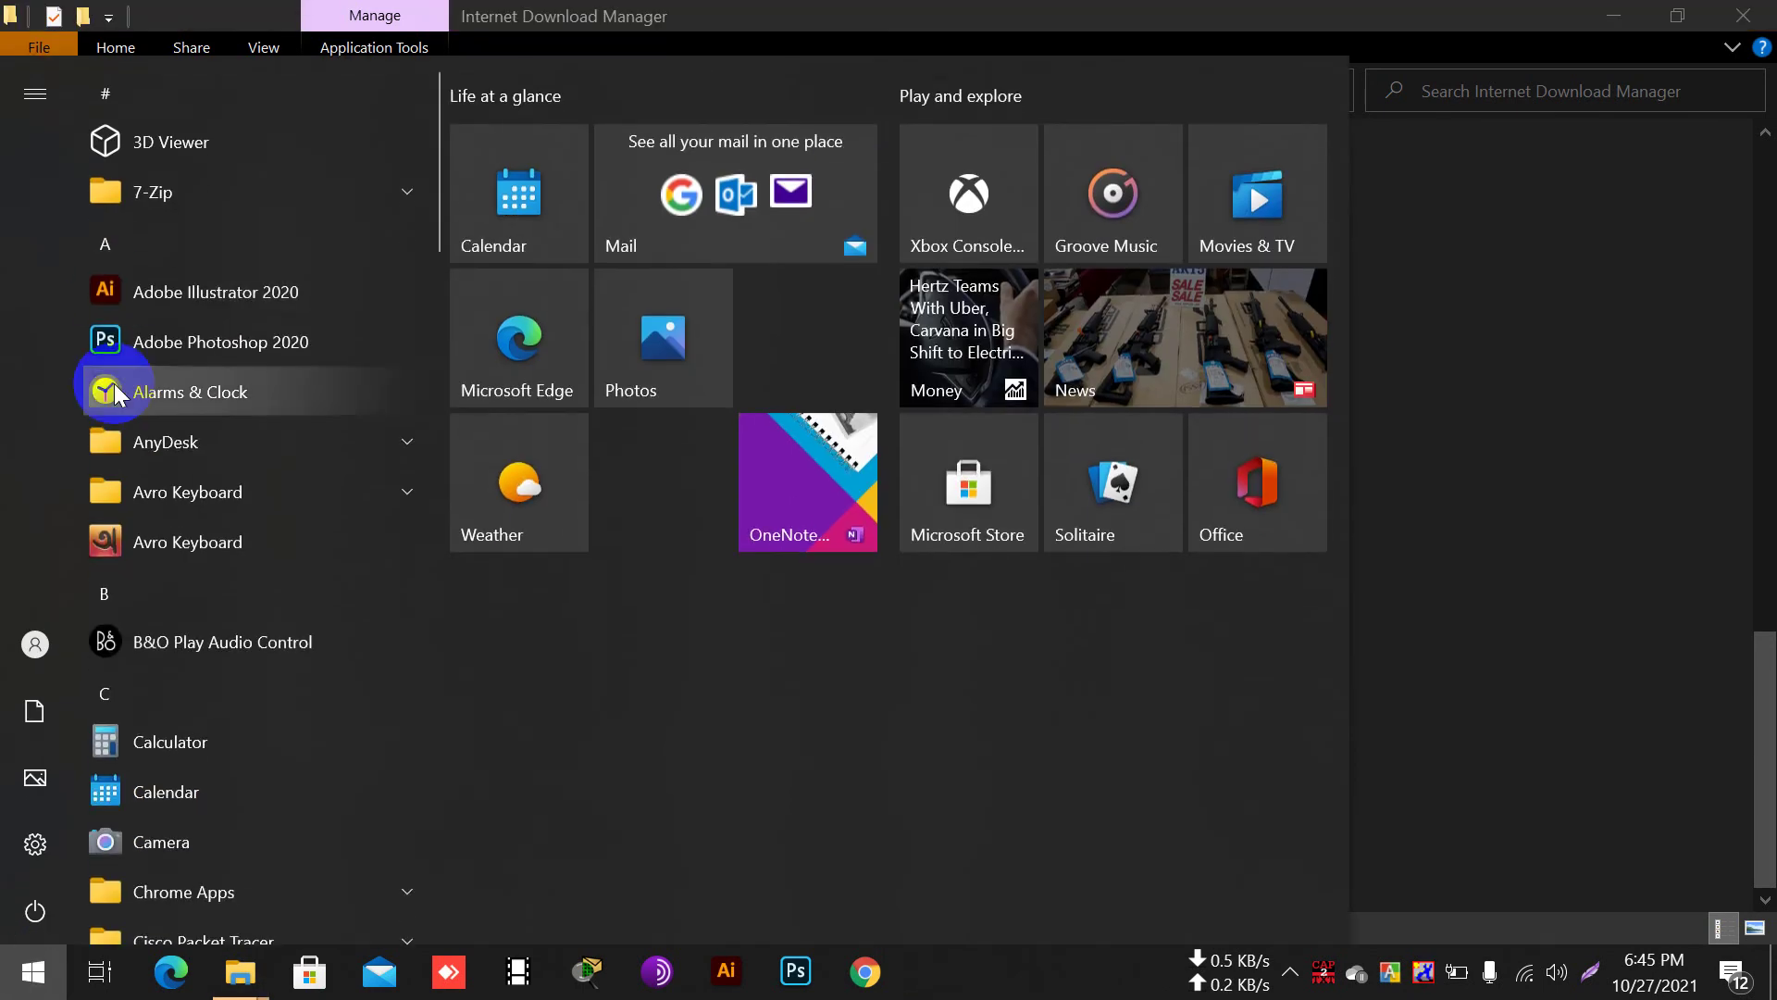
pyautogui.click(111, 245)
pyautogui.write('i')
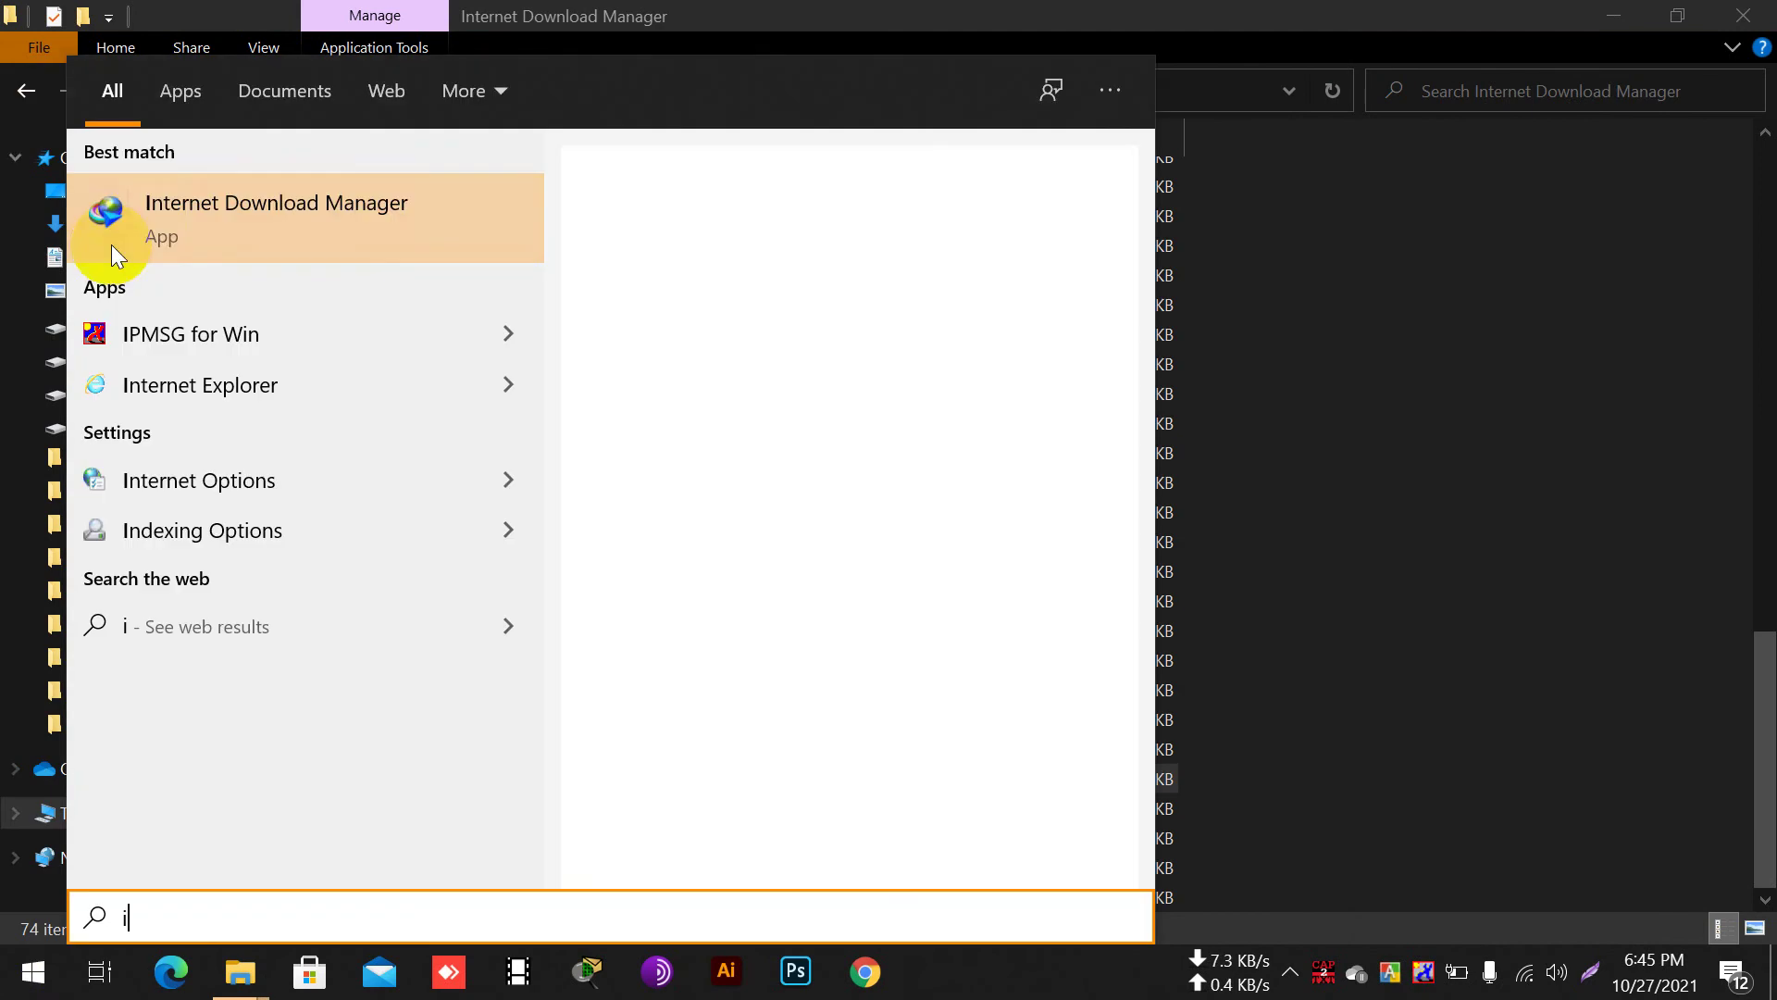
pyautogui.click(267, 233)
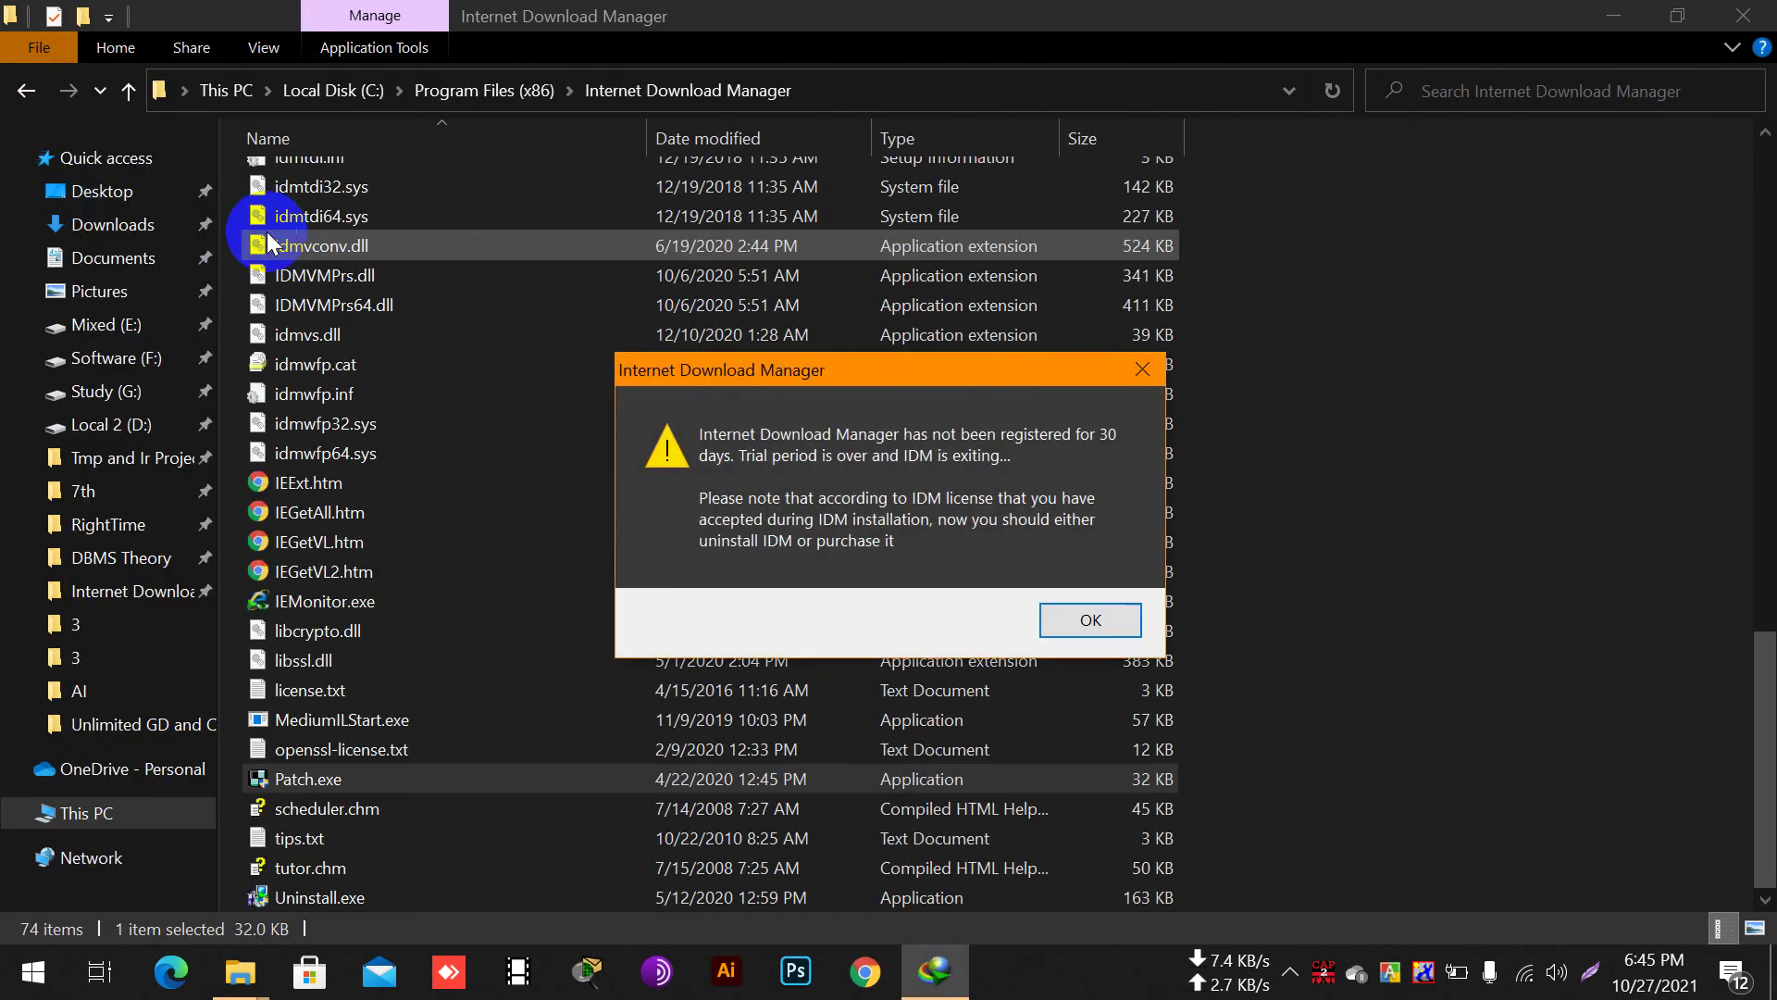
pyautogui.click(1171, 622)
pyautogui.click(1086, 620)
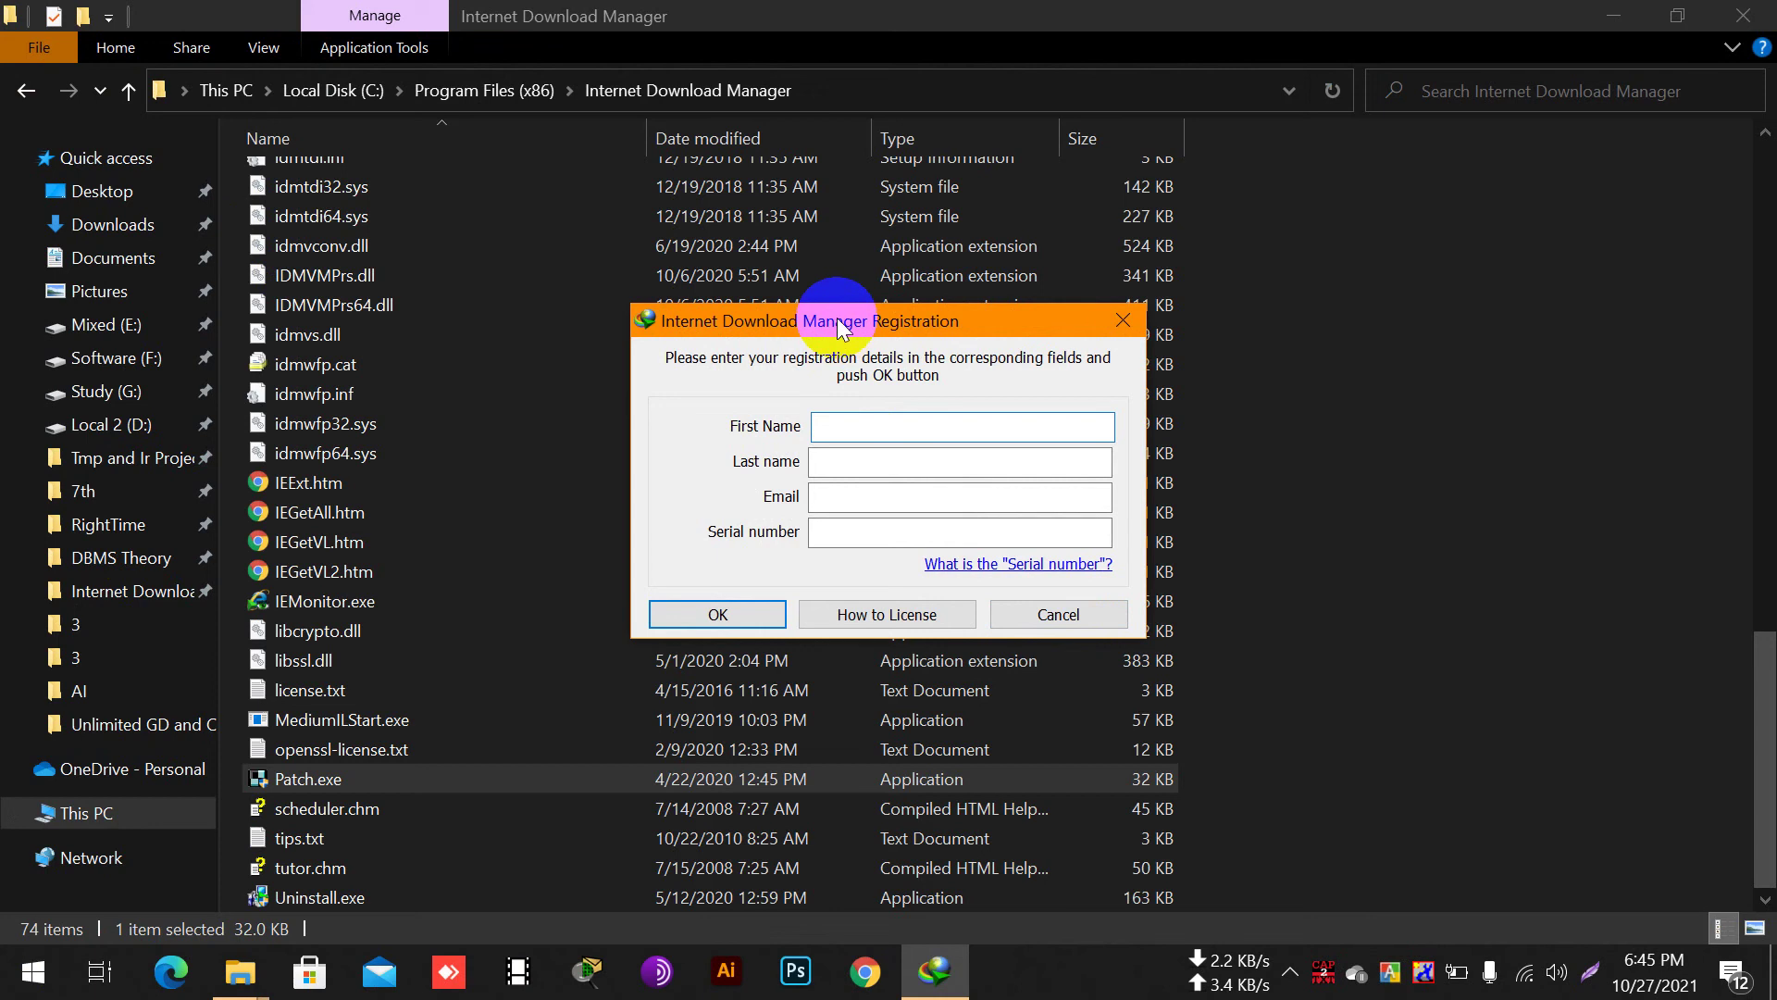
# Fill in the first name, last name and email fields of the Internet Download Manager registration form.
pyautogui.write('Mufty')
pyautogui.press('Tab')
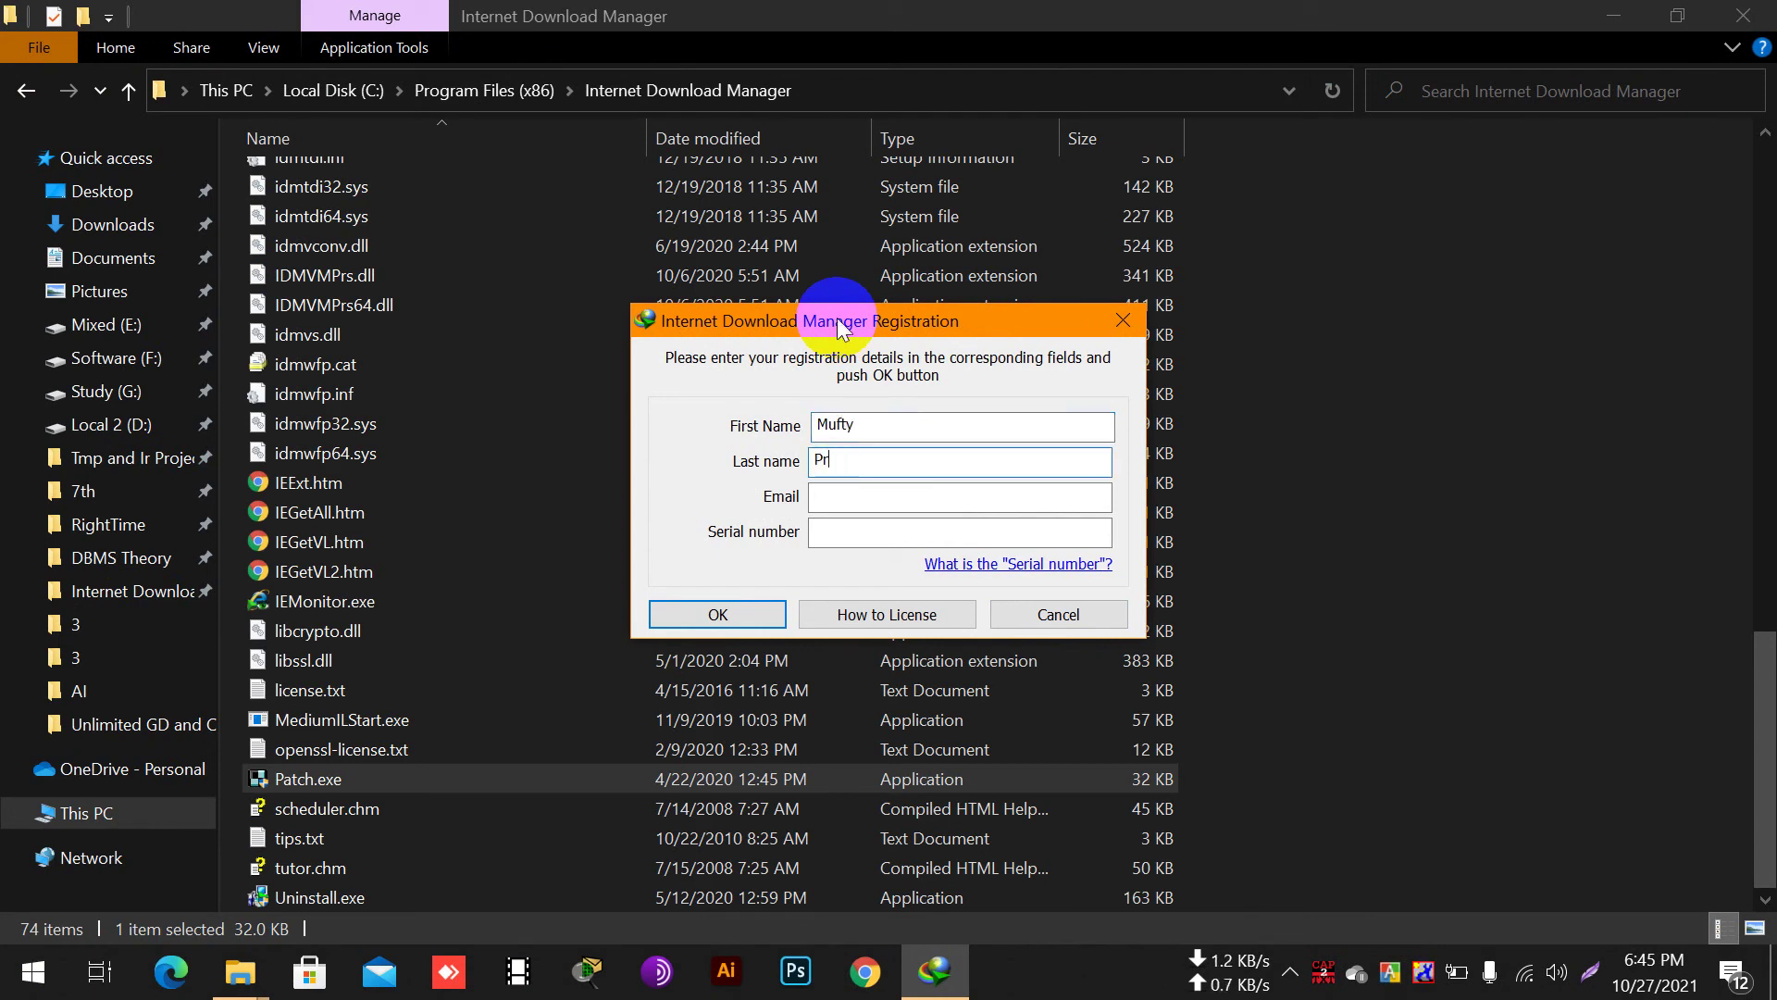
pyautogui.press('Tab')
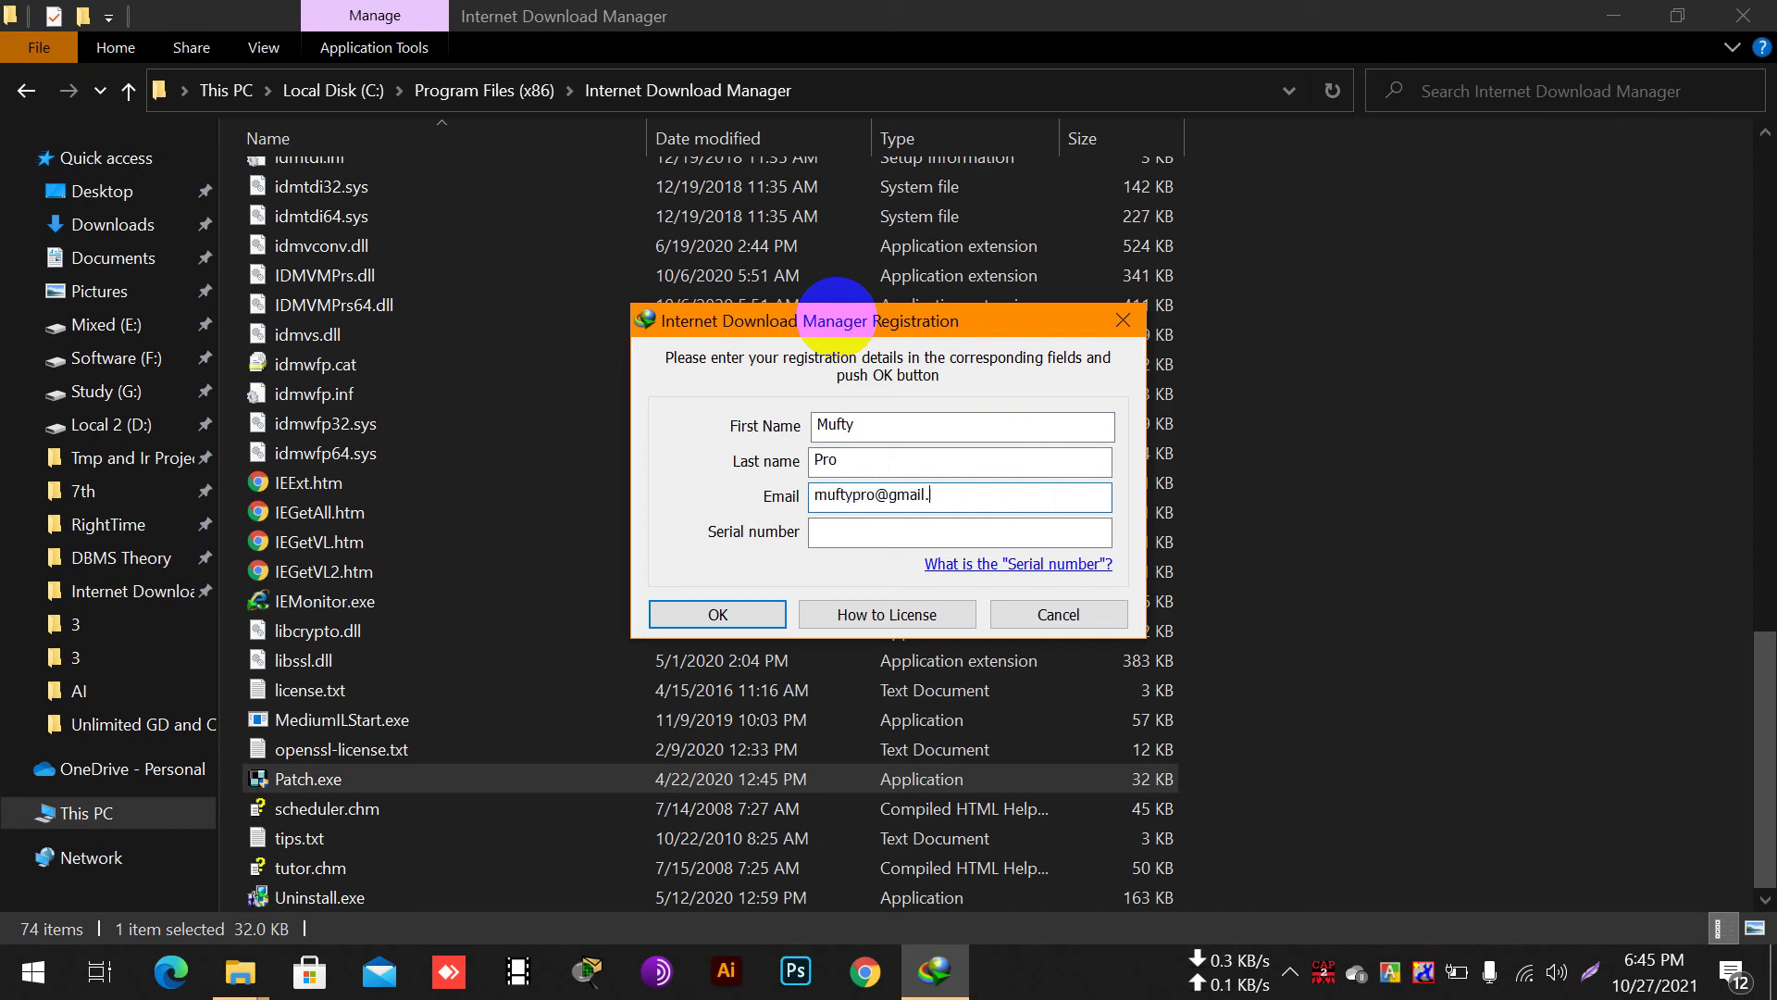
pyautogui.press('Tab')
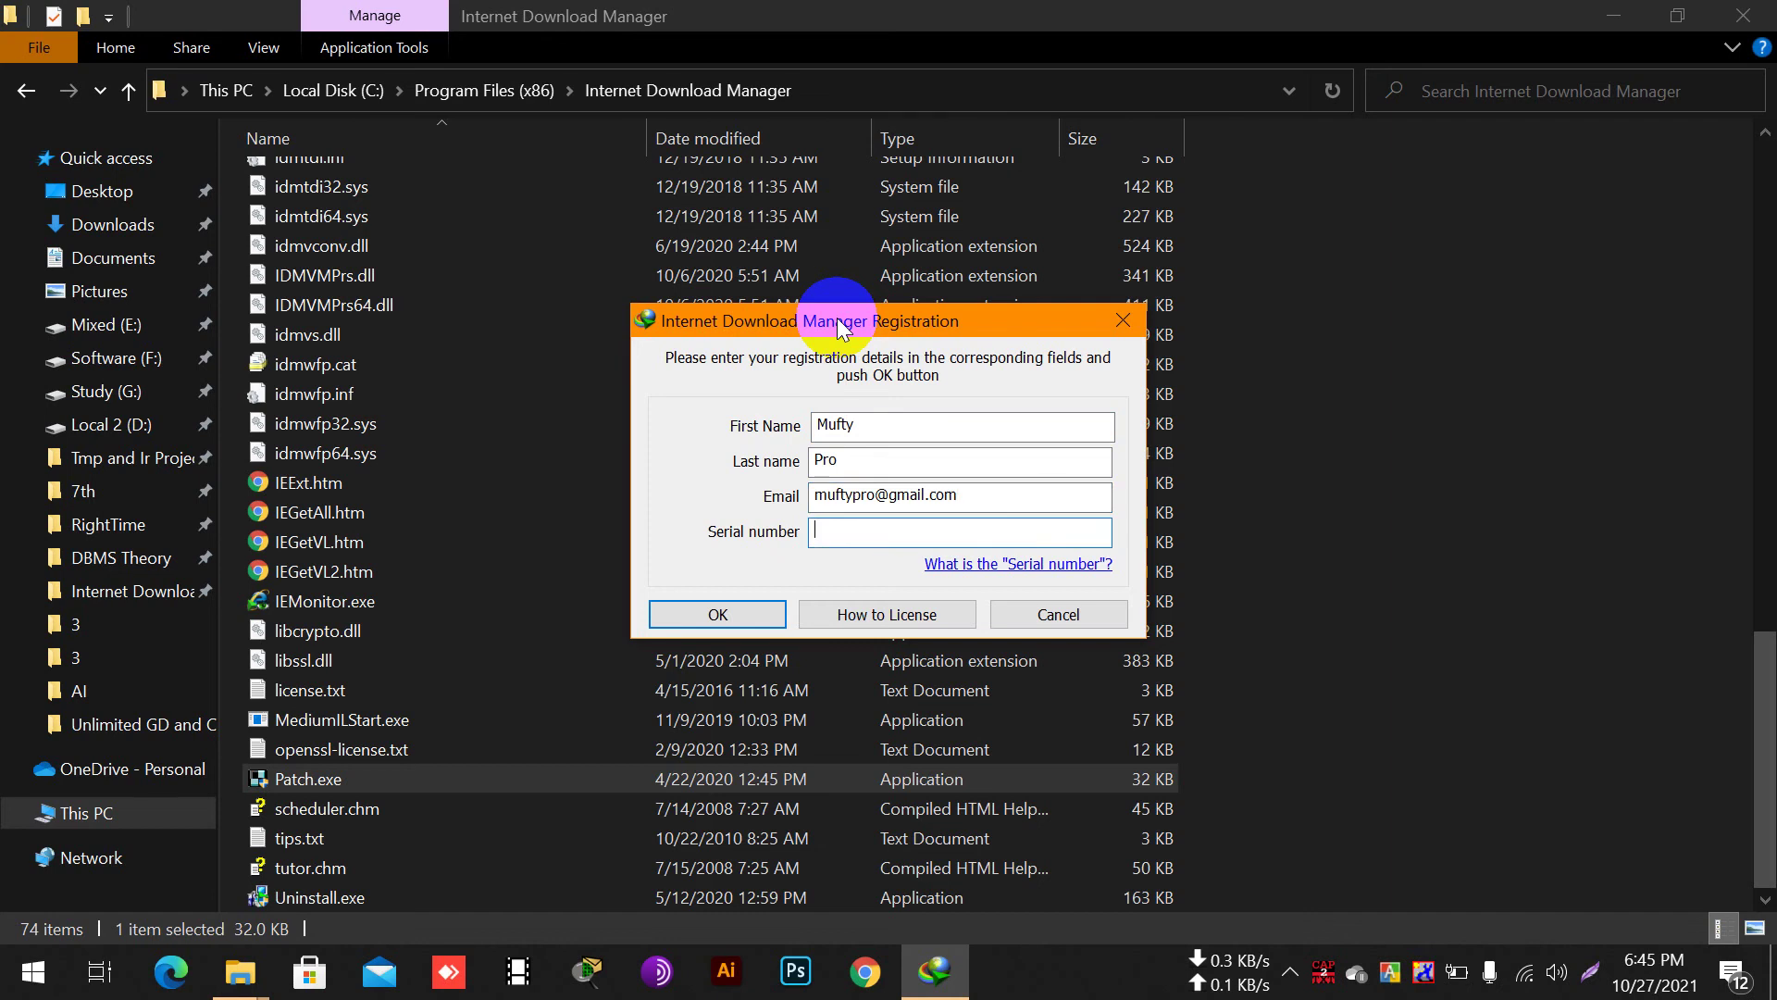
# Switch to the Crack folder window and open Readme.txt from the inner IDM_6.38_Build_15_Multilingual folder.
pyautogui.moveTo(257, 974)
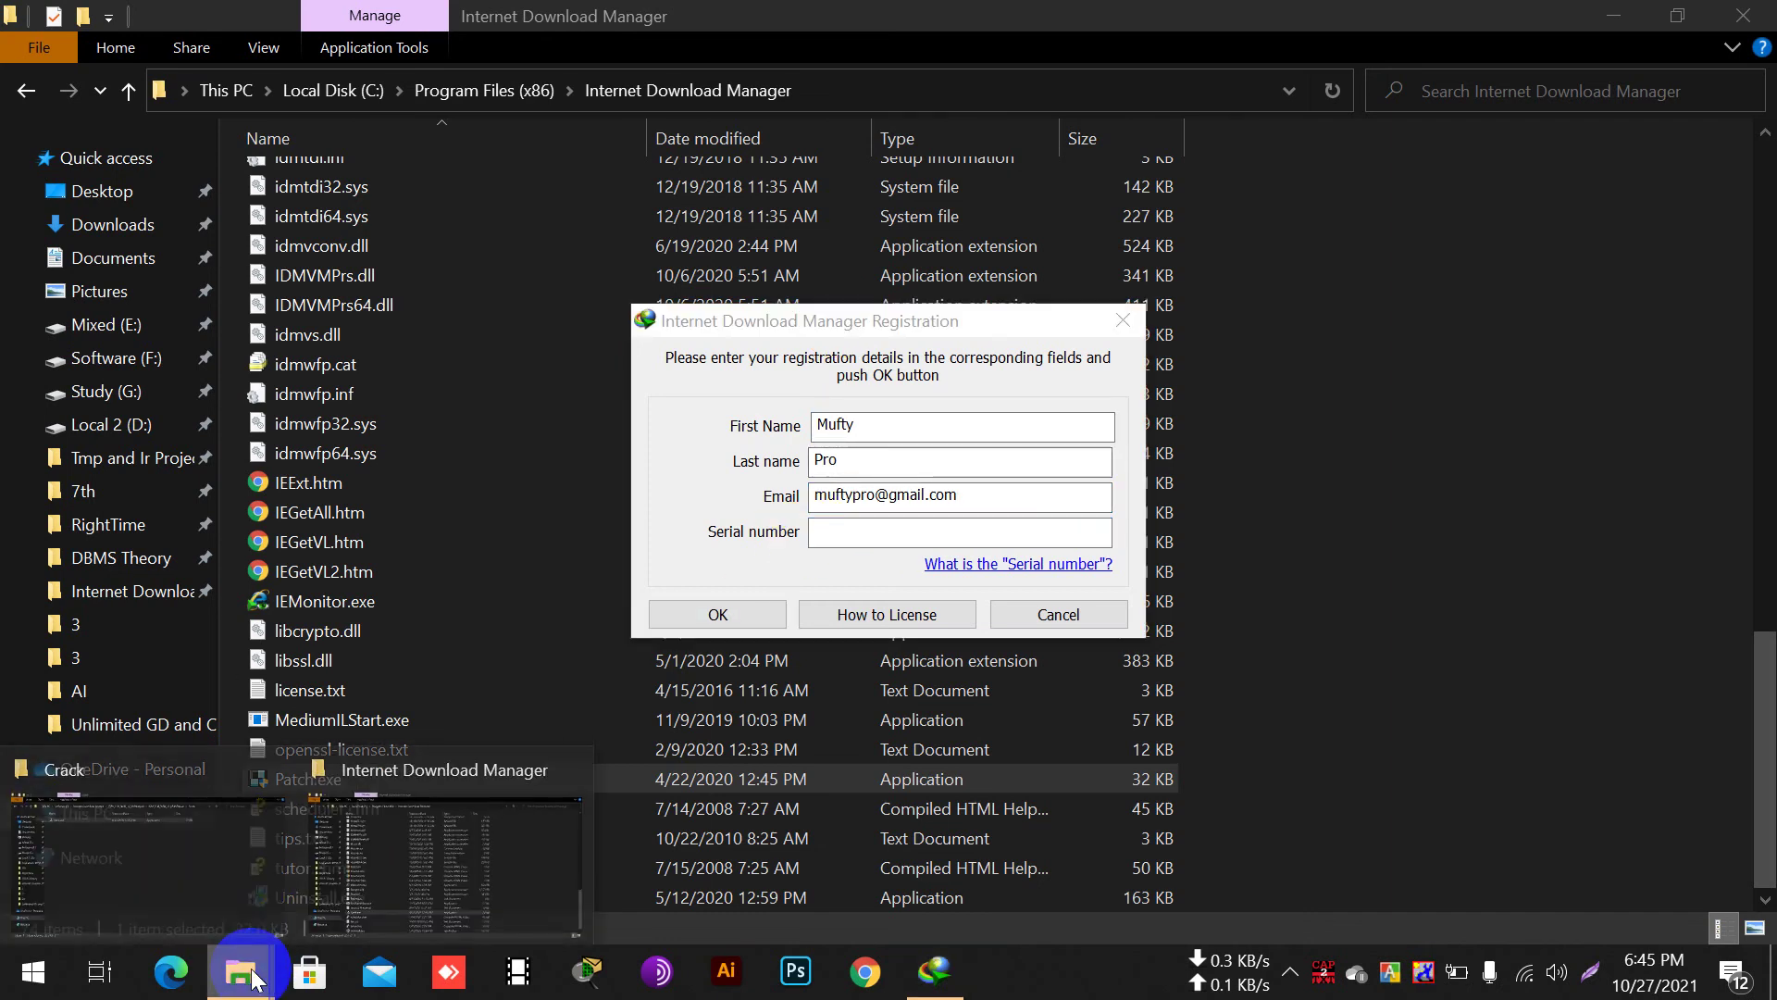
pyautogui.click(141, 890)
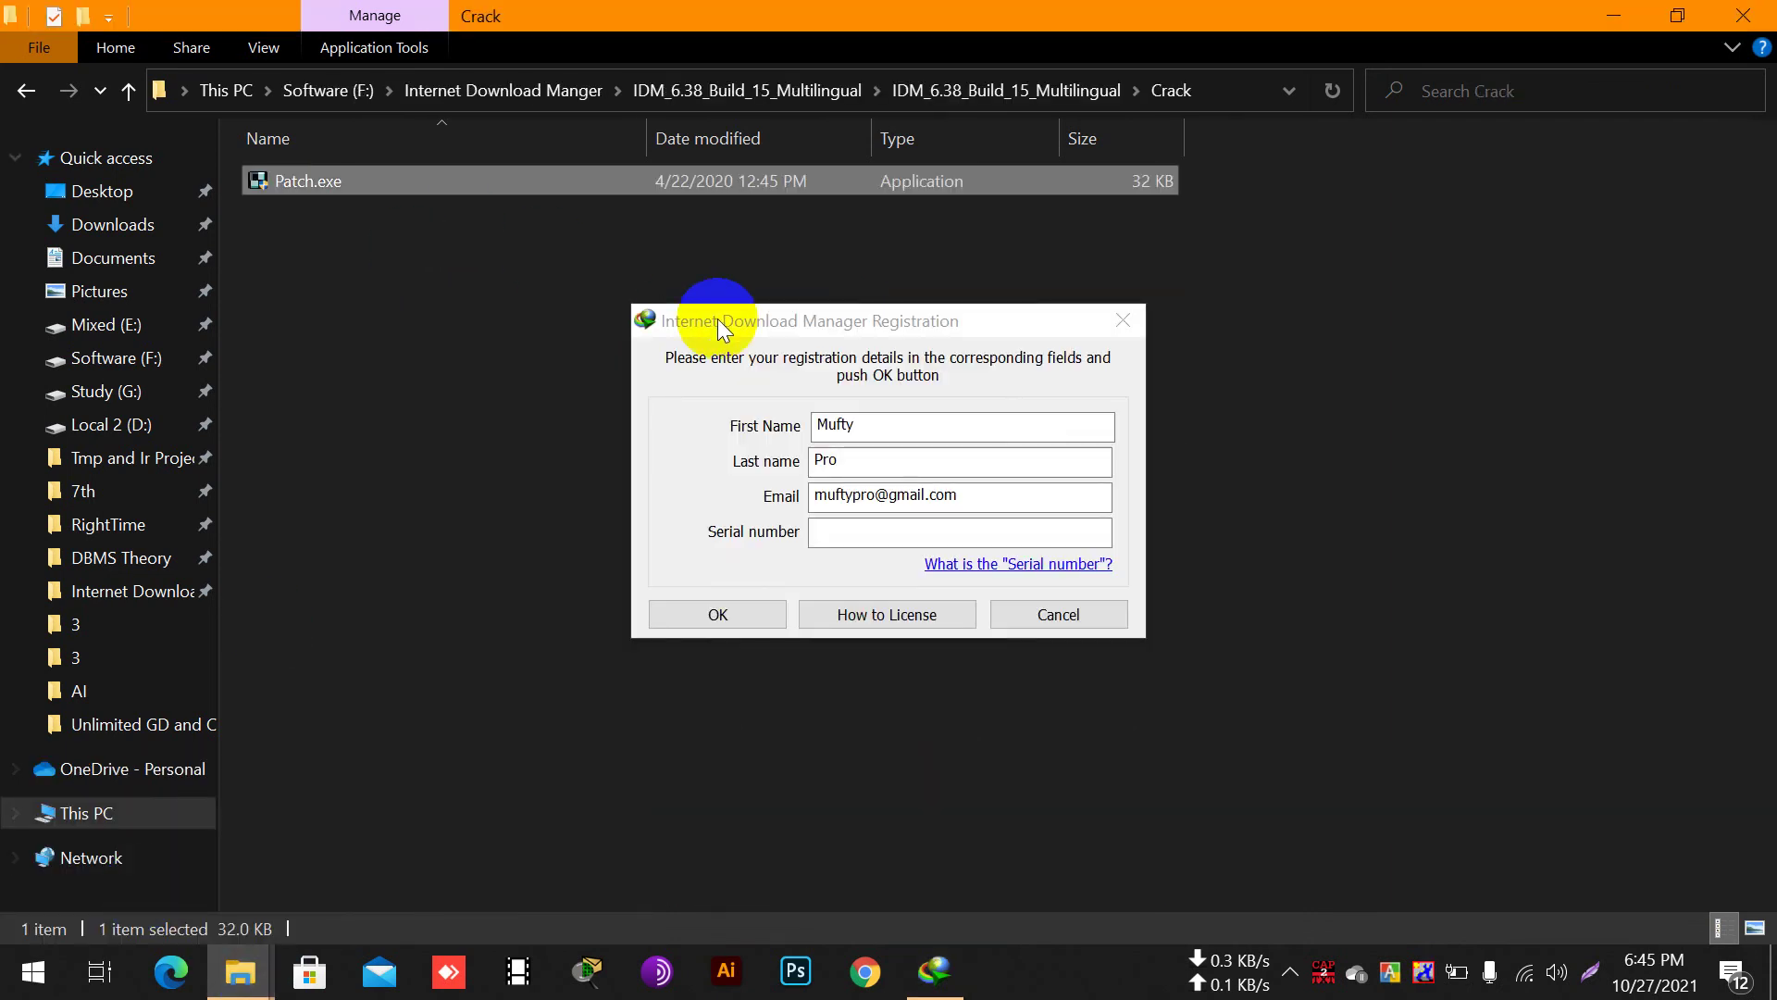
pyautogui.click(507, 90)
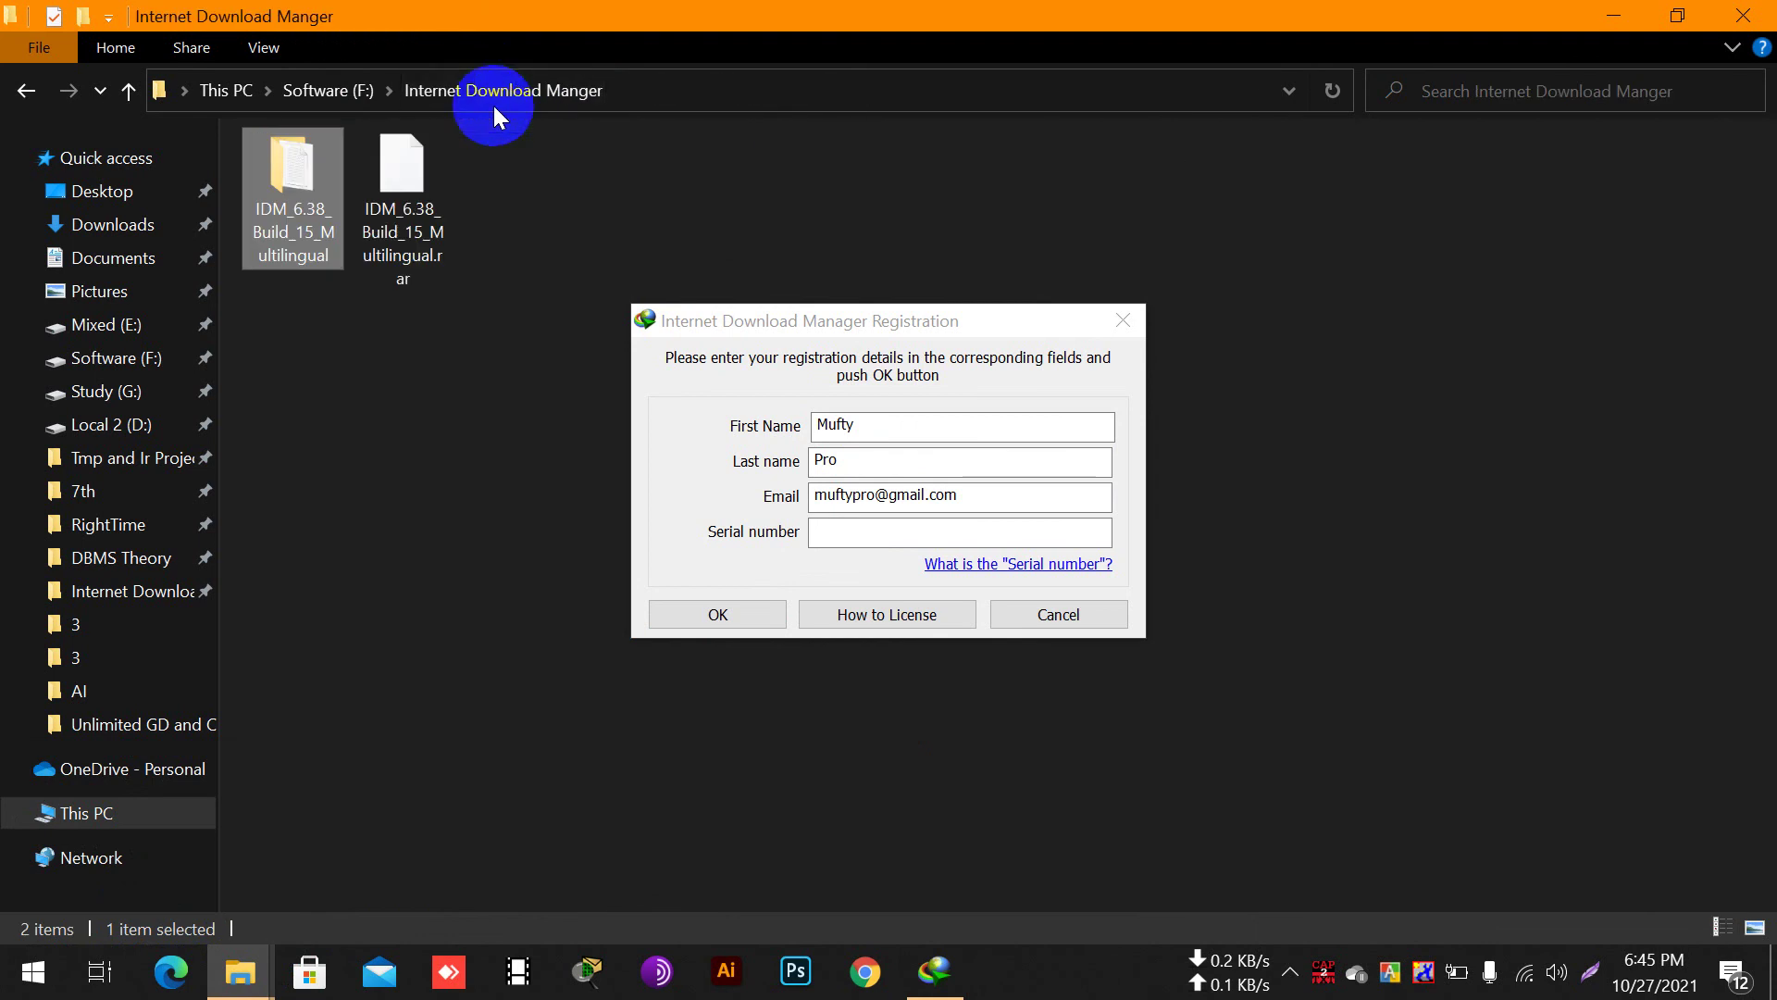
pyautogui.doubleClick(294, 215)
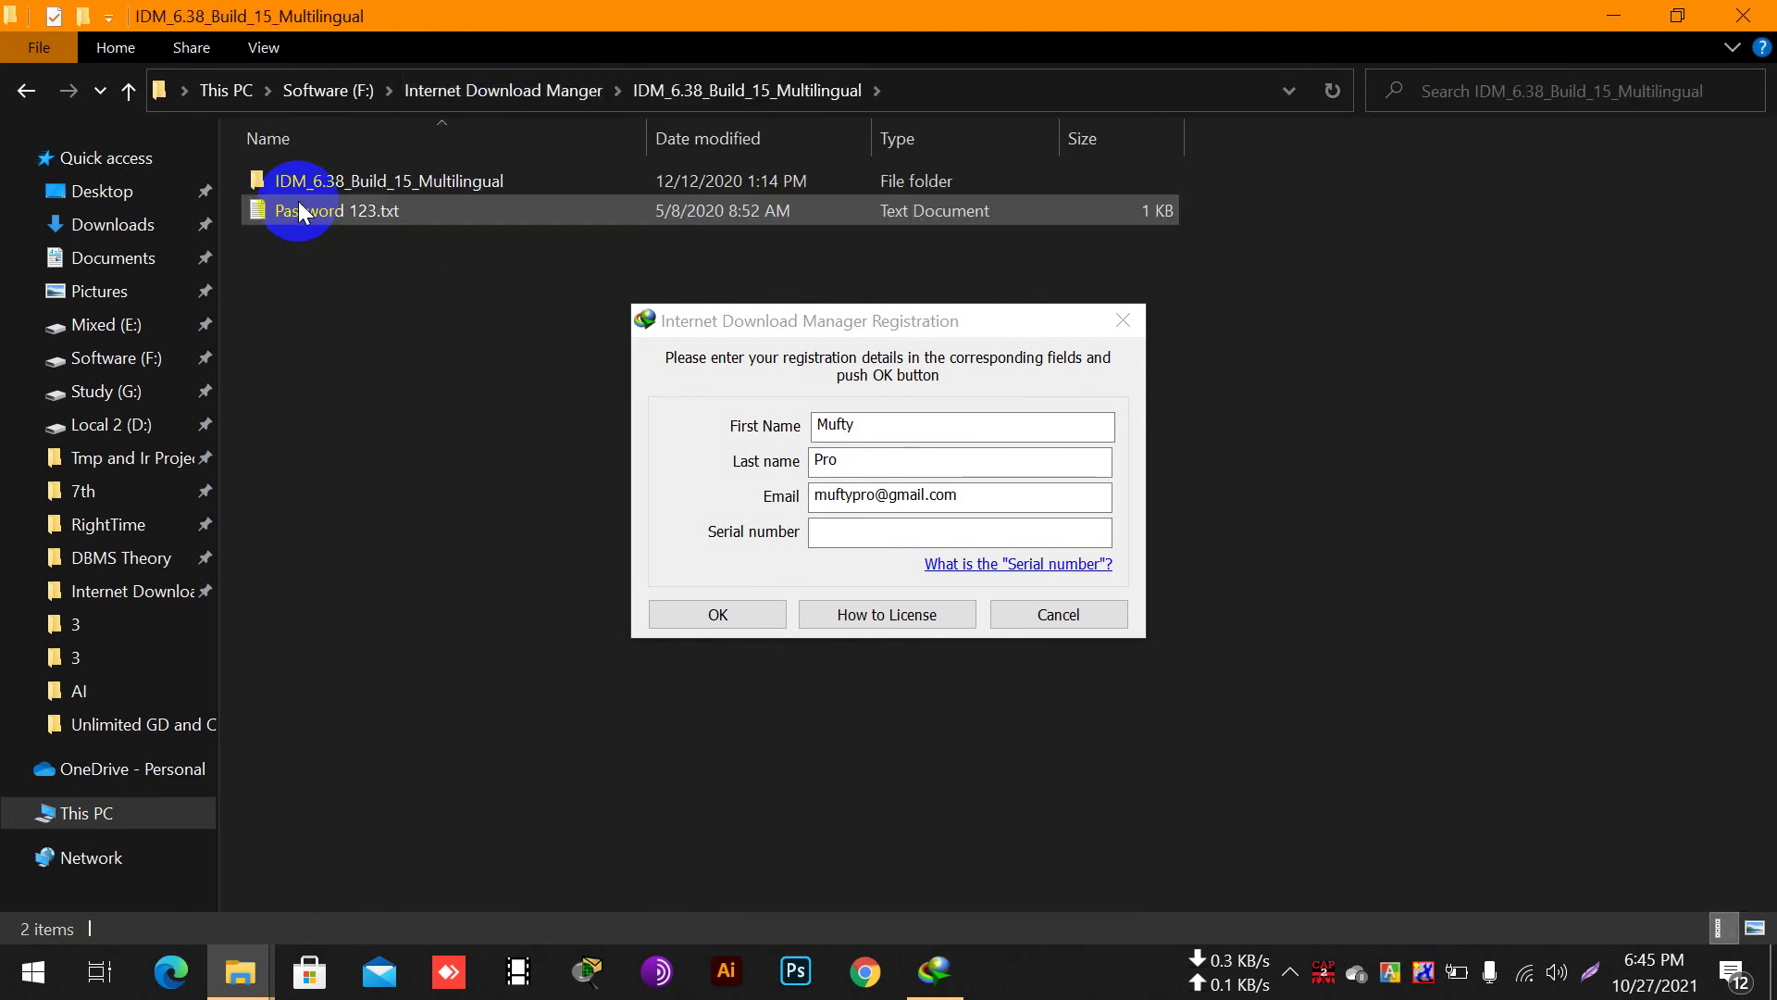
pyautogui.doubleClick(301, 183)
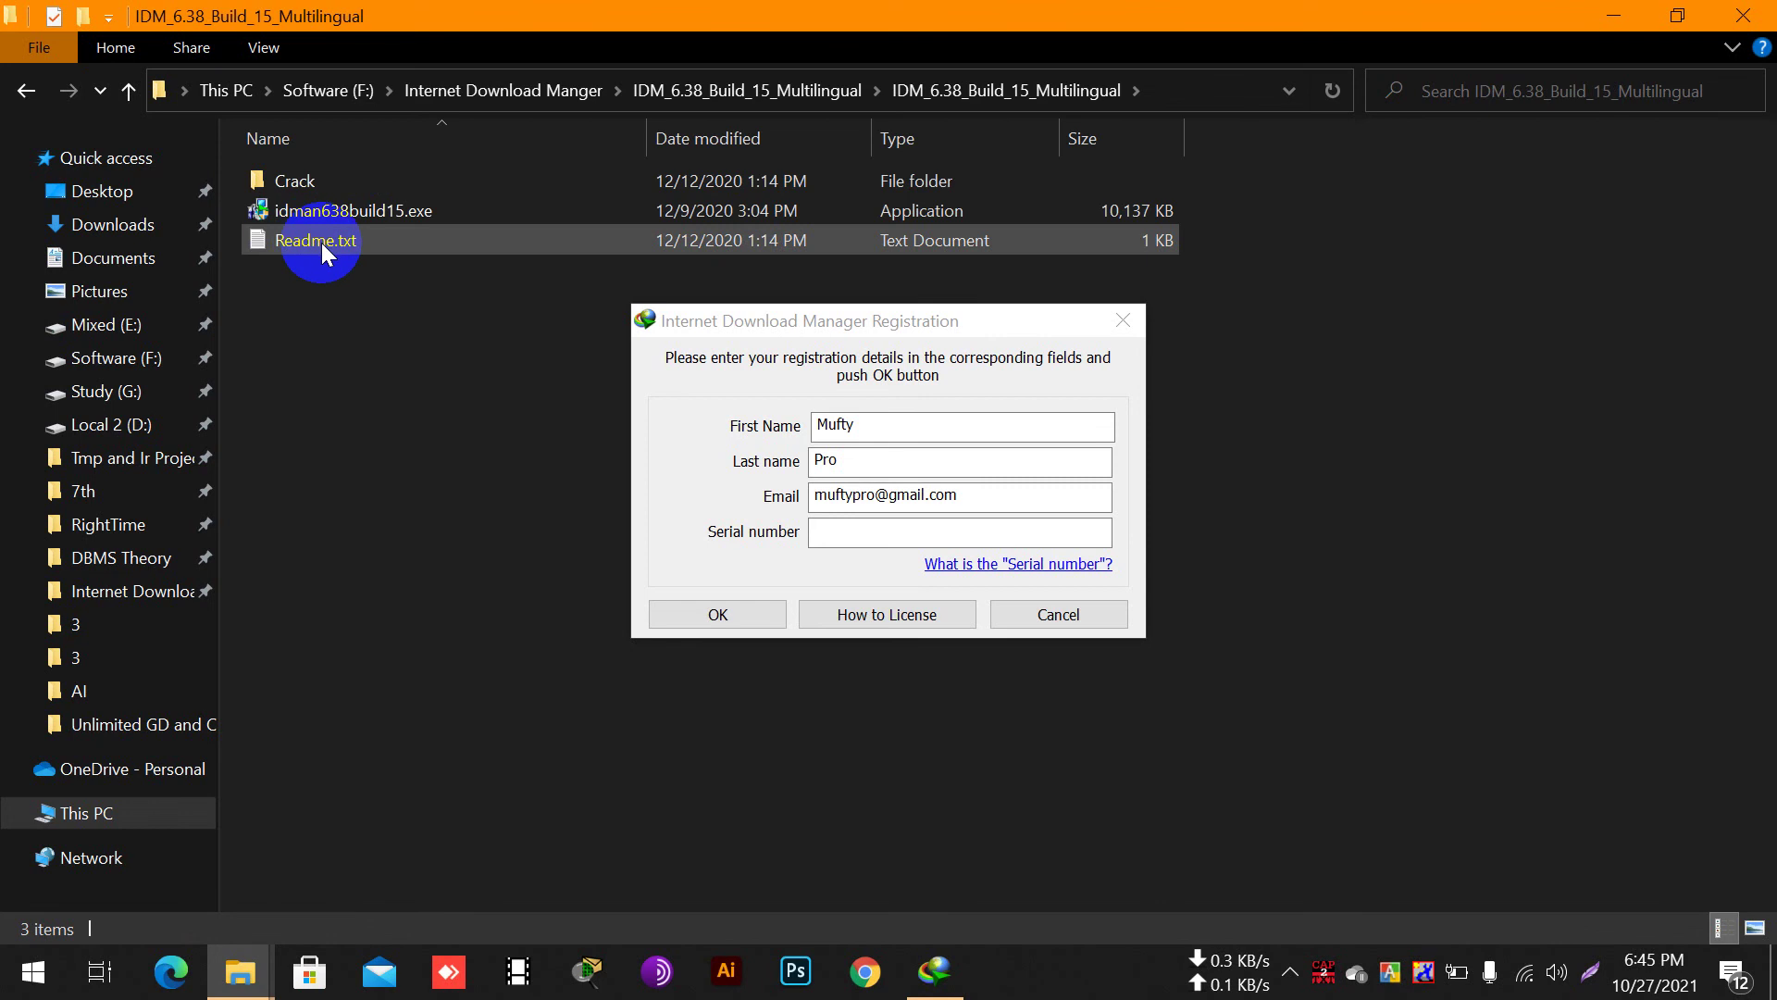
pyautogui.doubleClick(321, 243)
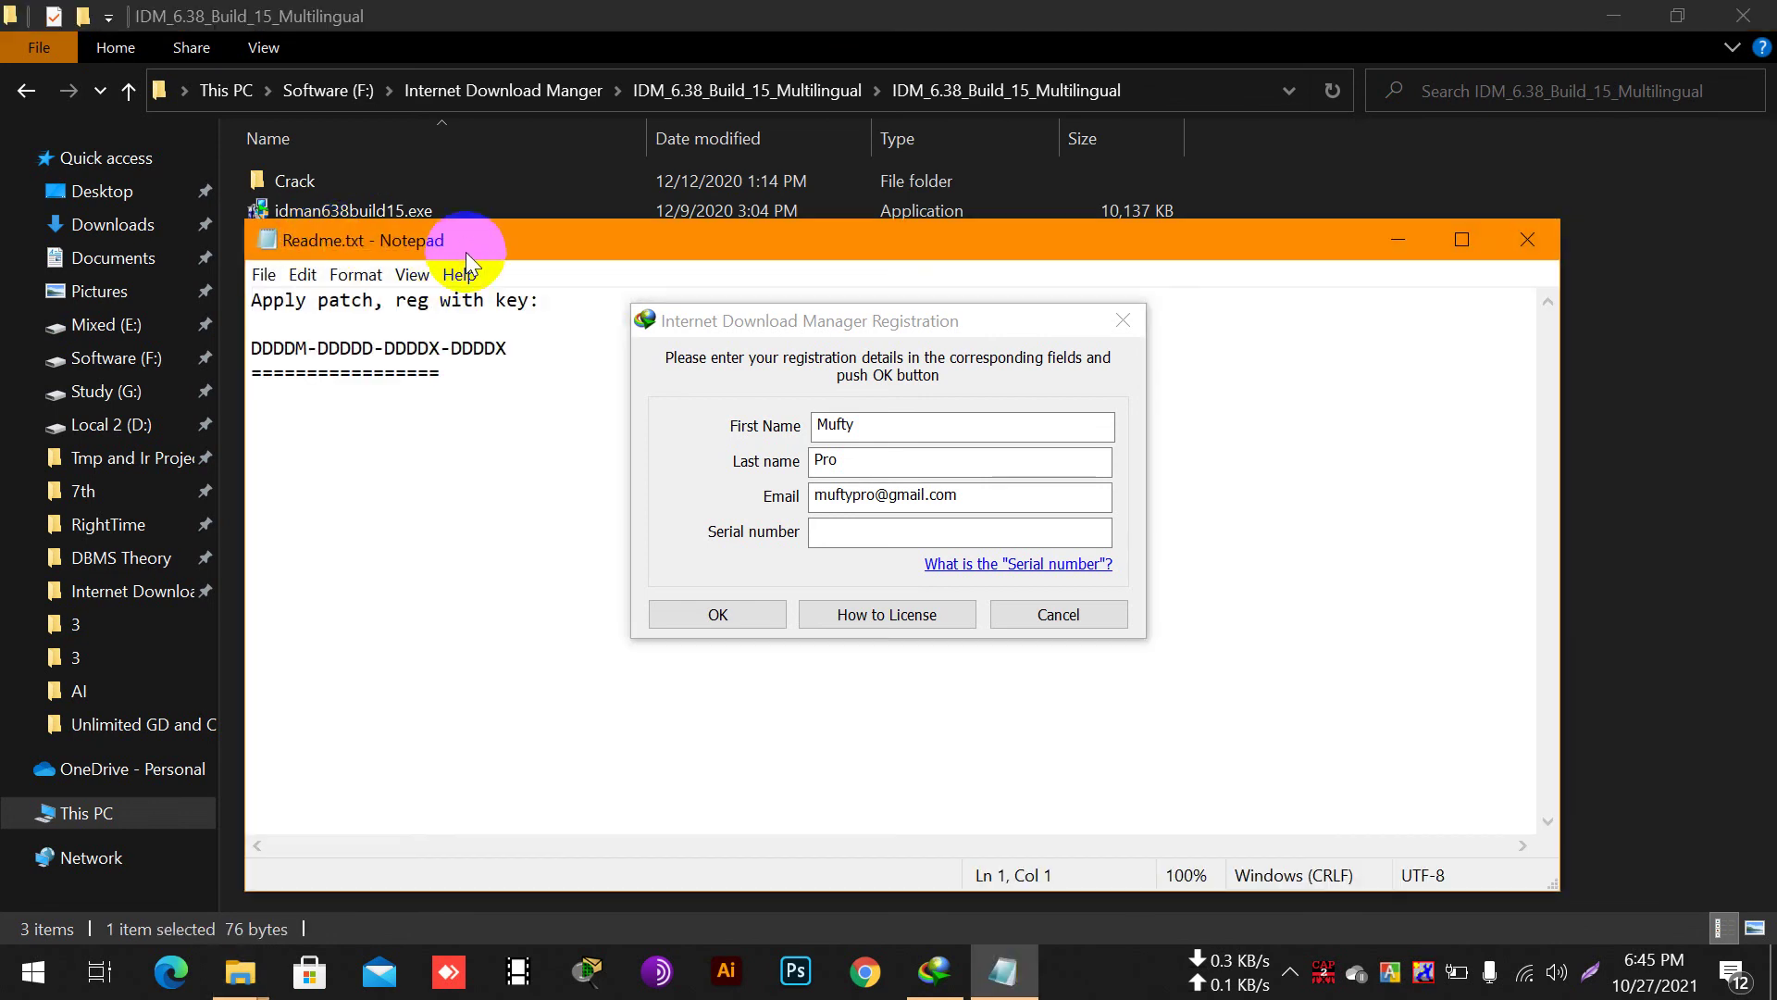
# Place the Readme.txt window and the registration form so both are readable, and copy the serial key from Readme.txt.
pyautogui.moveTo(468, 250); pyautogui.dragTo(387, 193)
pyautogui.moveTo(734, 321); pyautogui.dragTo(1044, 321)
pyautogui.moveTo(448, 290); pyautogui.dragTo(169, 287)
pyautogui.rightClick(189, 292)
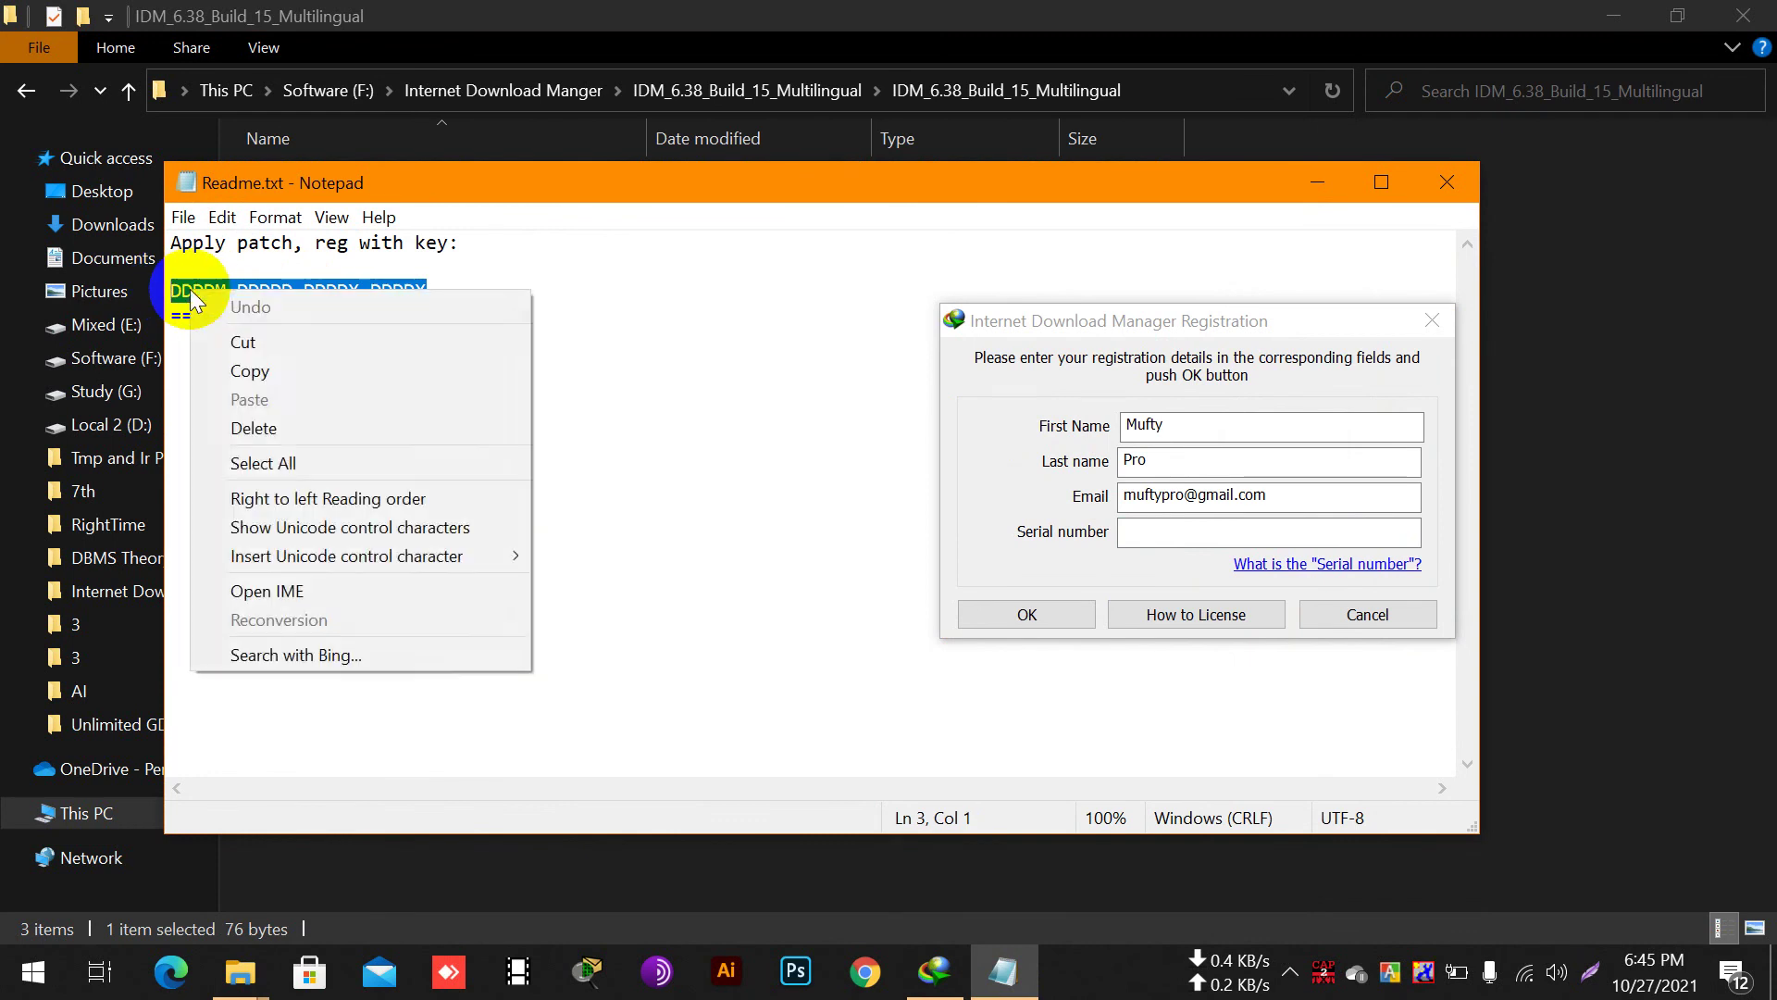
pyautogui.click(248, 367)
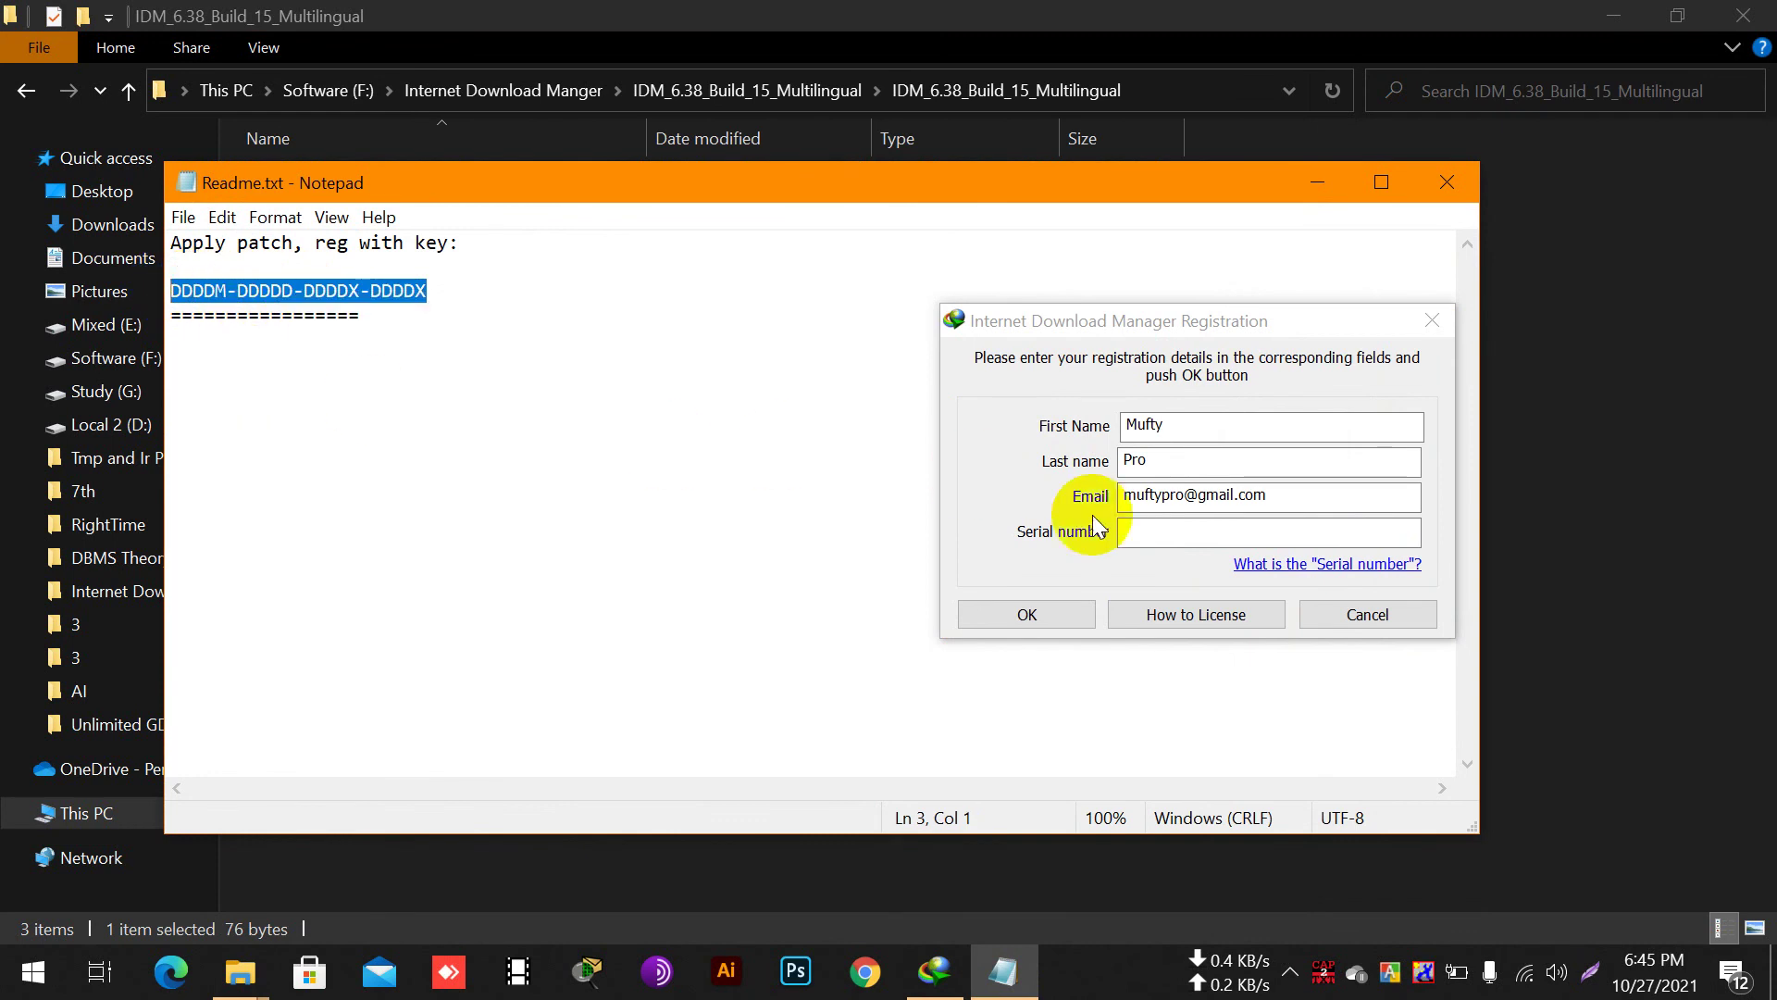
# Paste the copied serial key into the Serial number field and submit the registration form.
pyautogui.click(1141, 533)
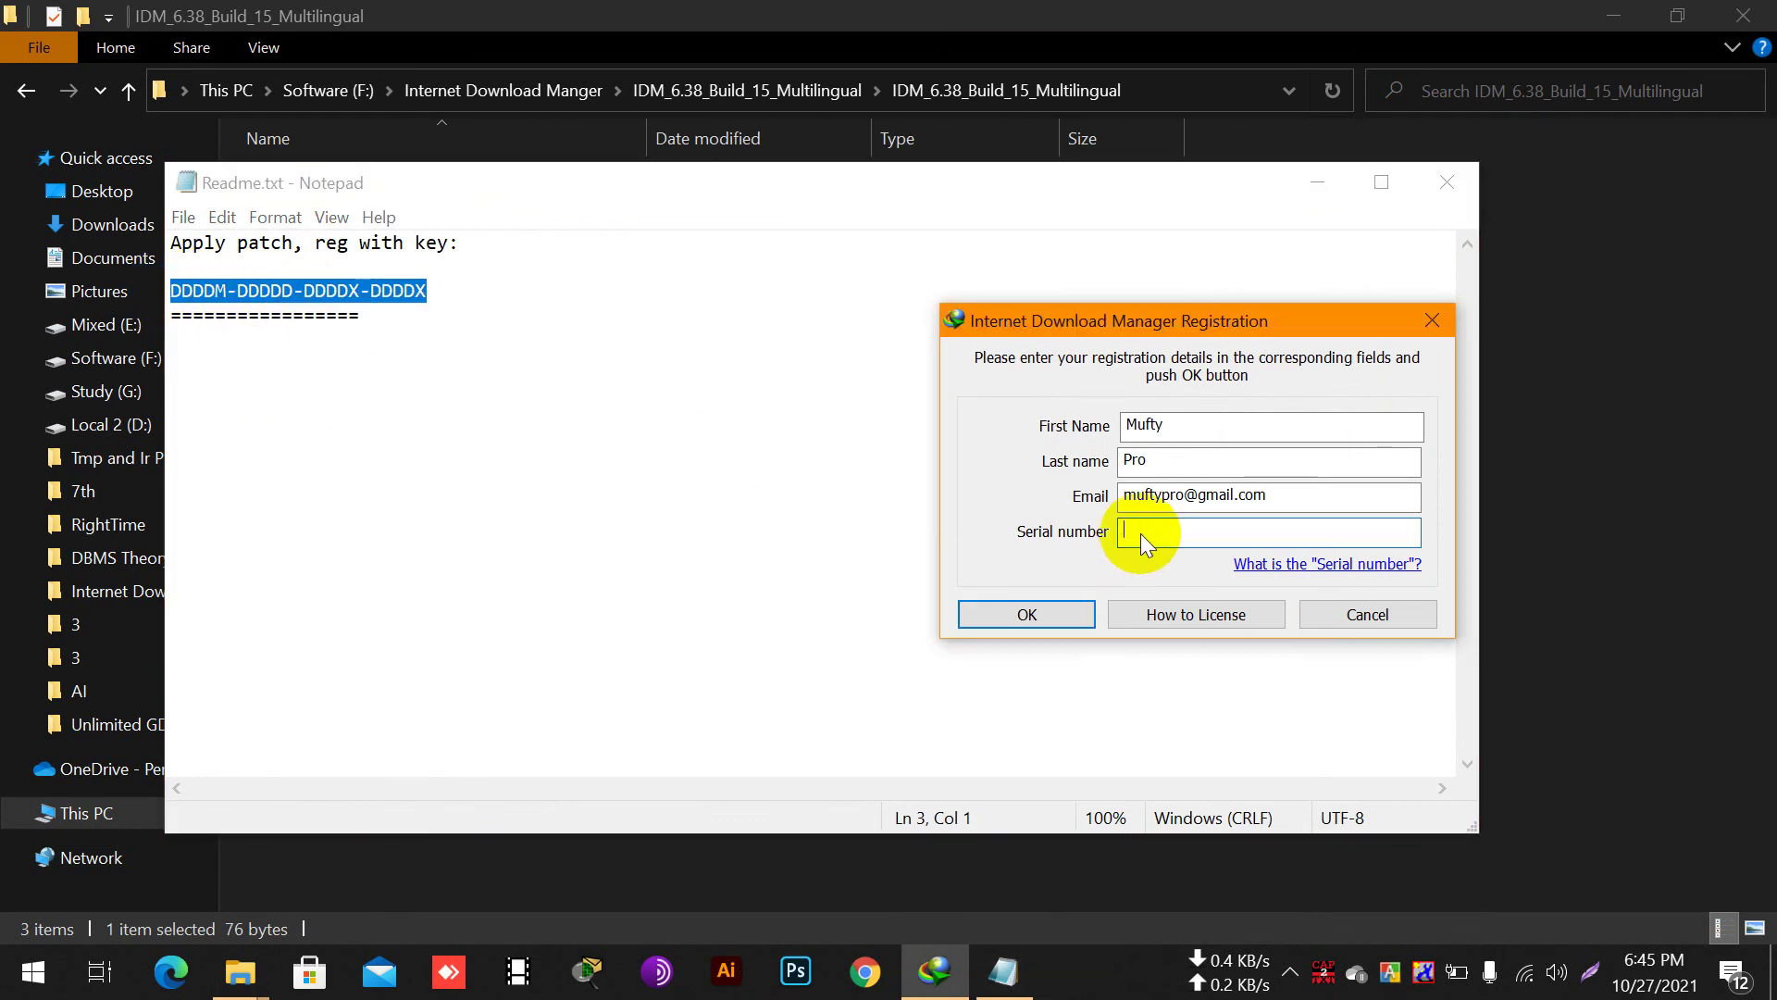
pyautogui.rightClick(1140, 533)
pyautogui.click(1170, 646)
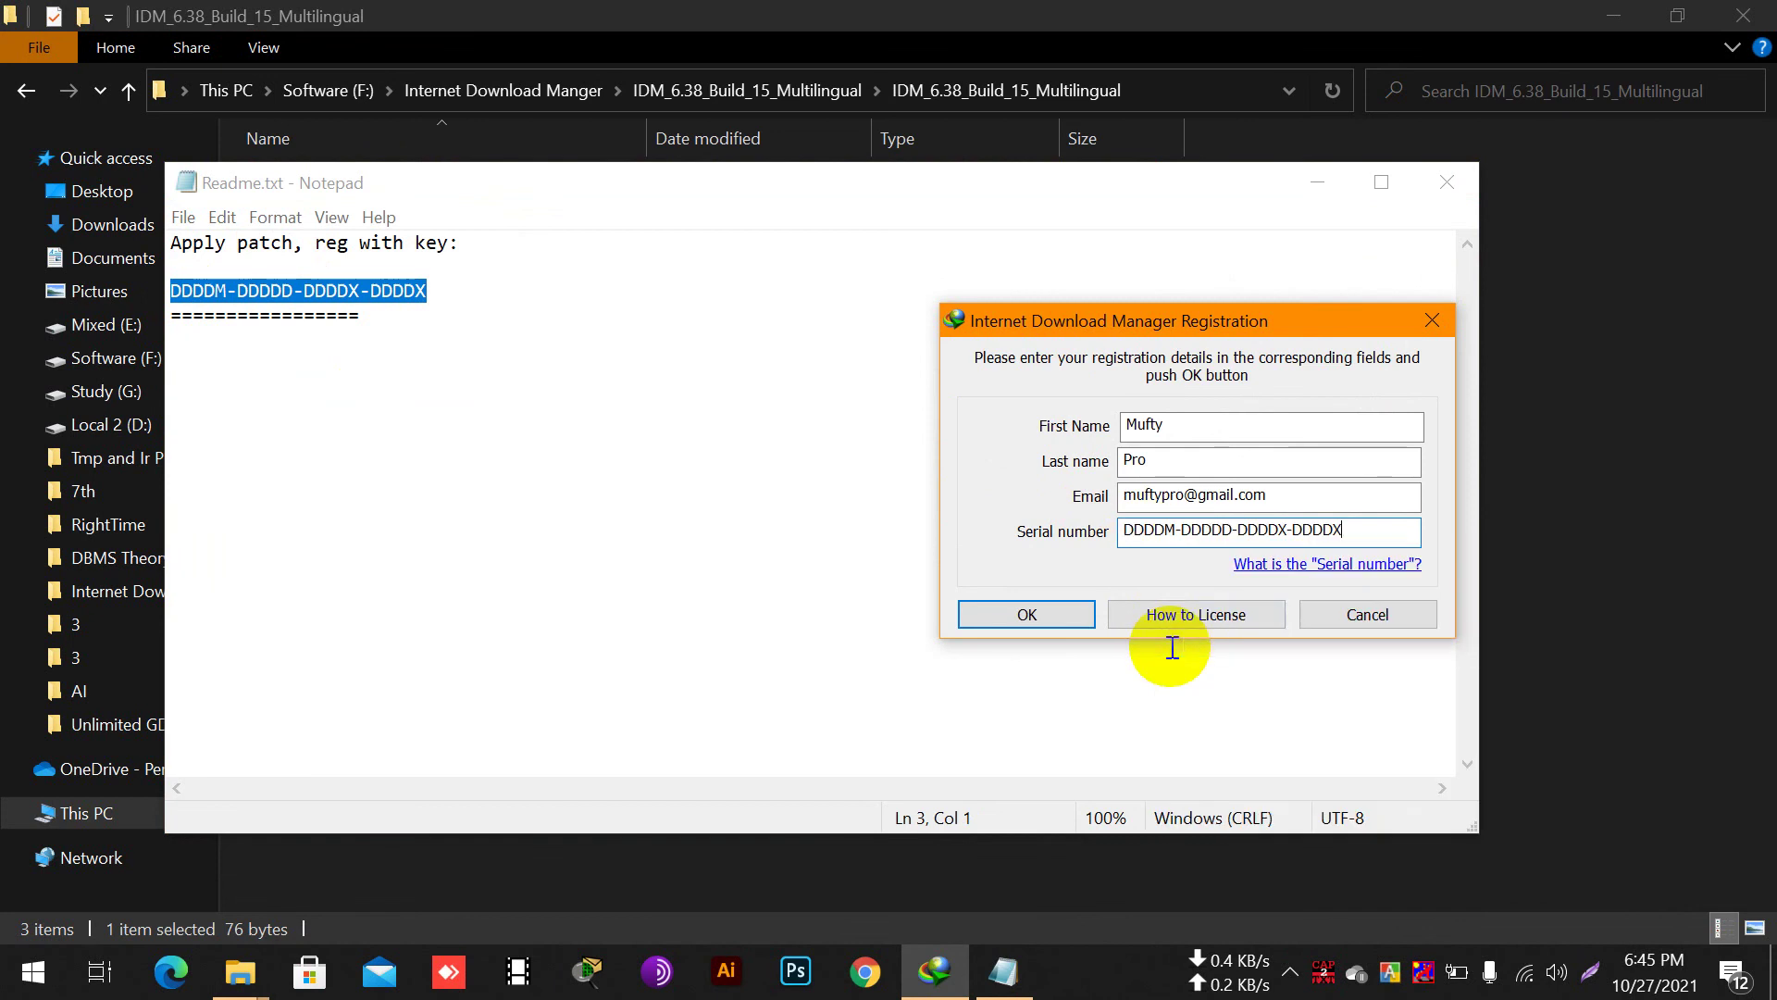
pyautogui.click(1068, 613)
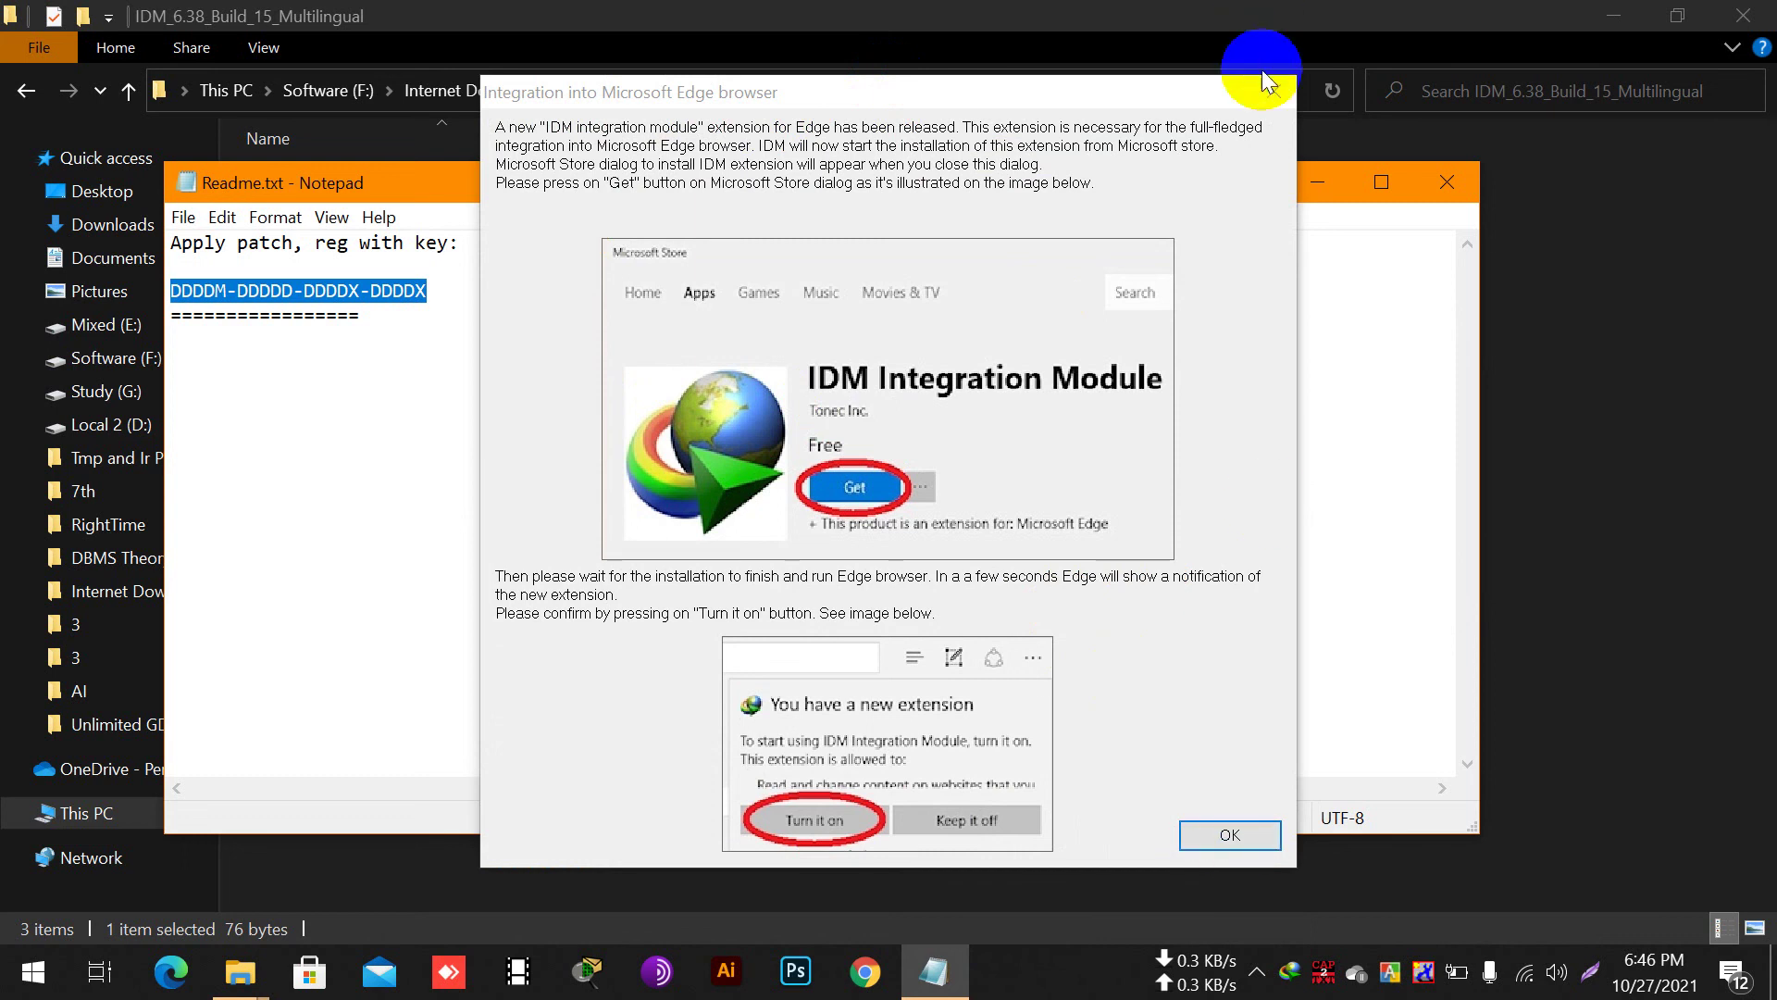
# Accept the Microsoft Edge integration notice, and close the Microsoft Store window and Readme.txt.
pyautogui.click(1228, 835)
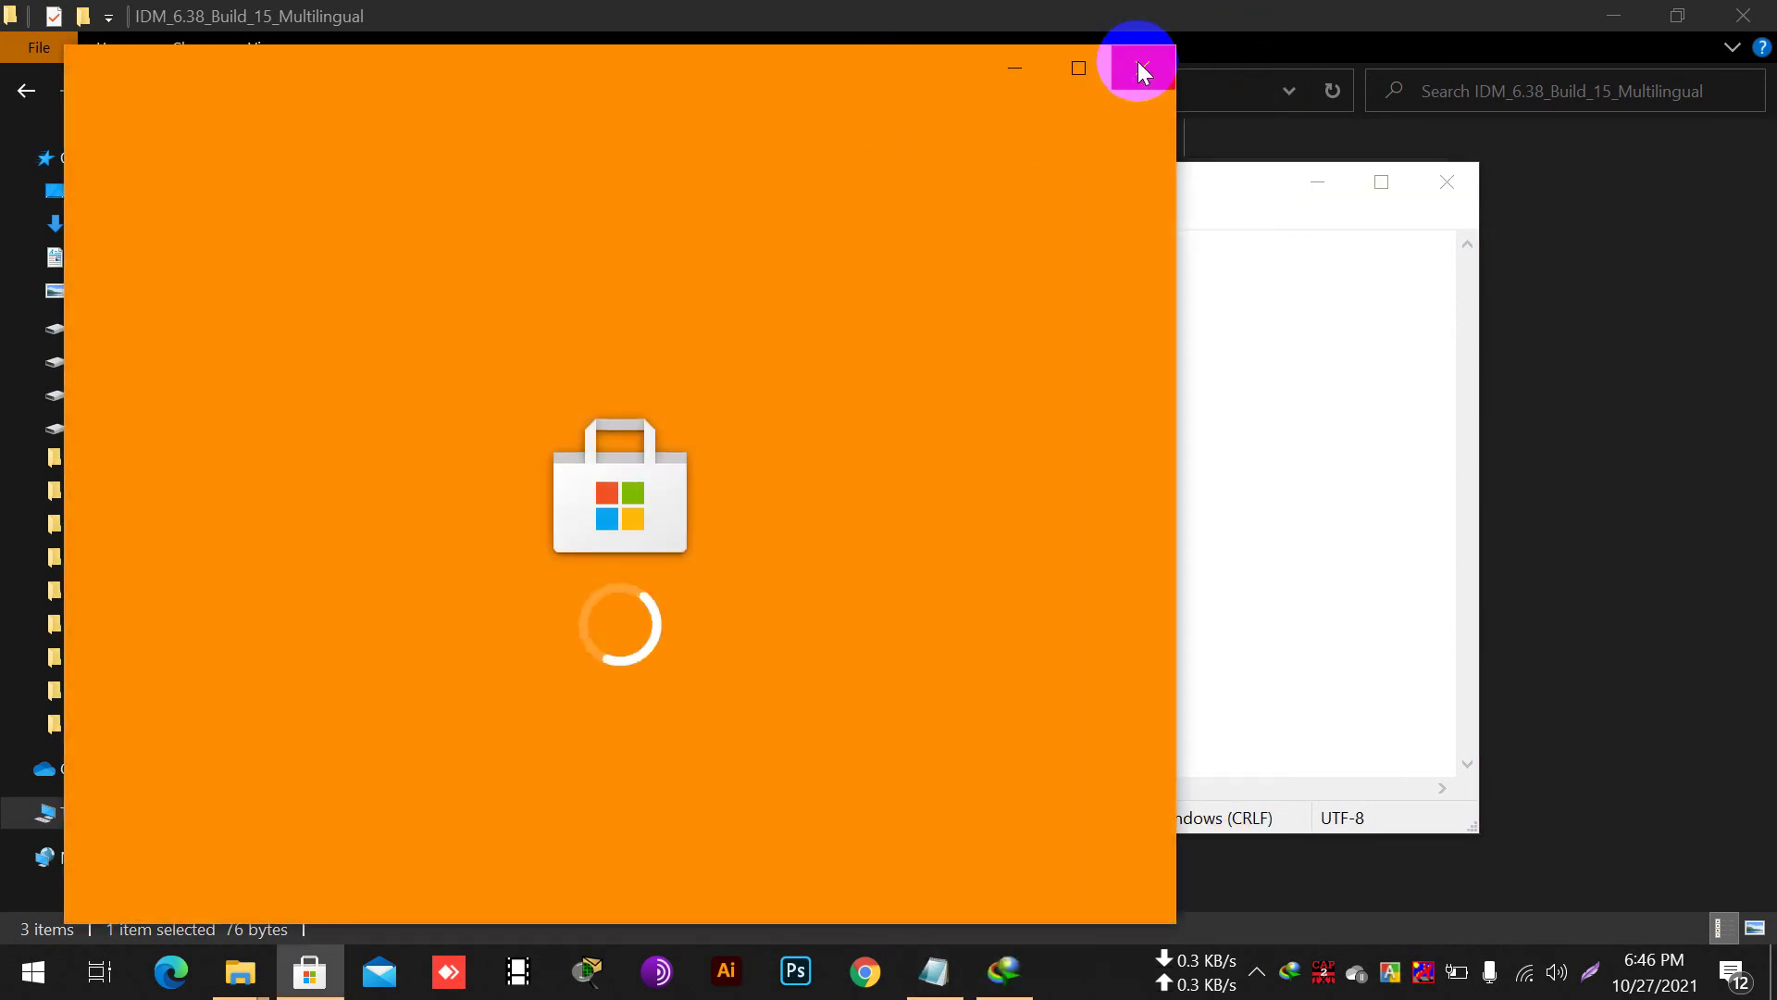
pyautogui.click(1139, 69)
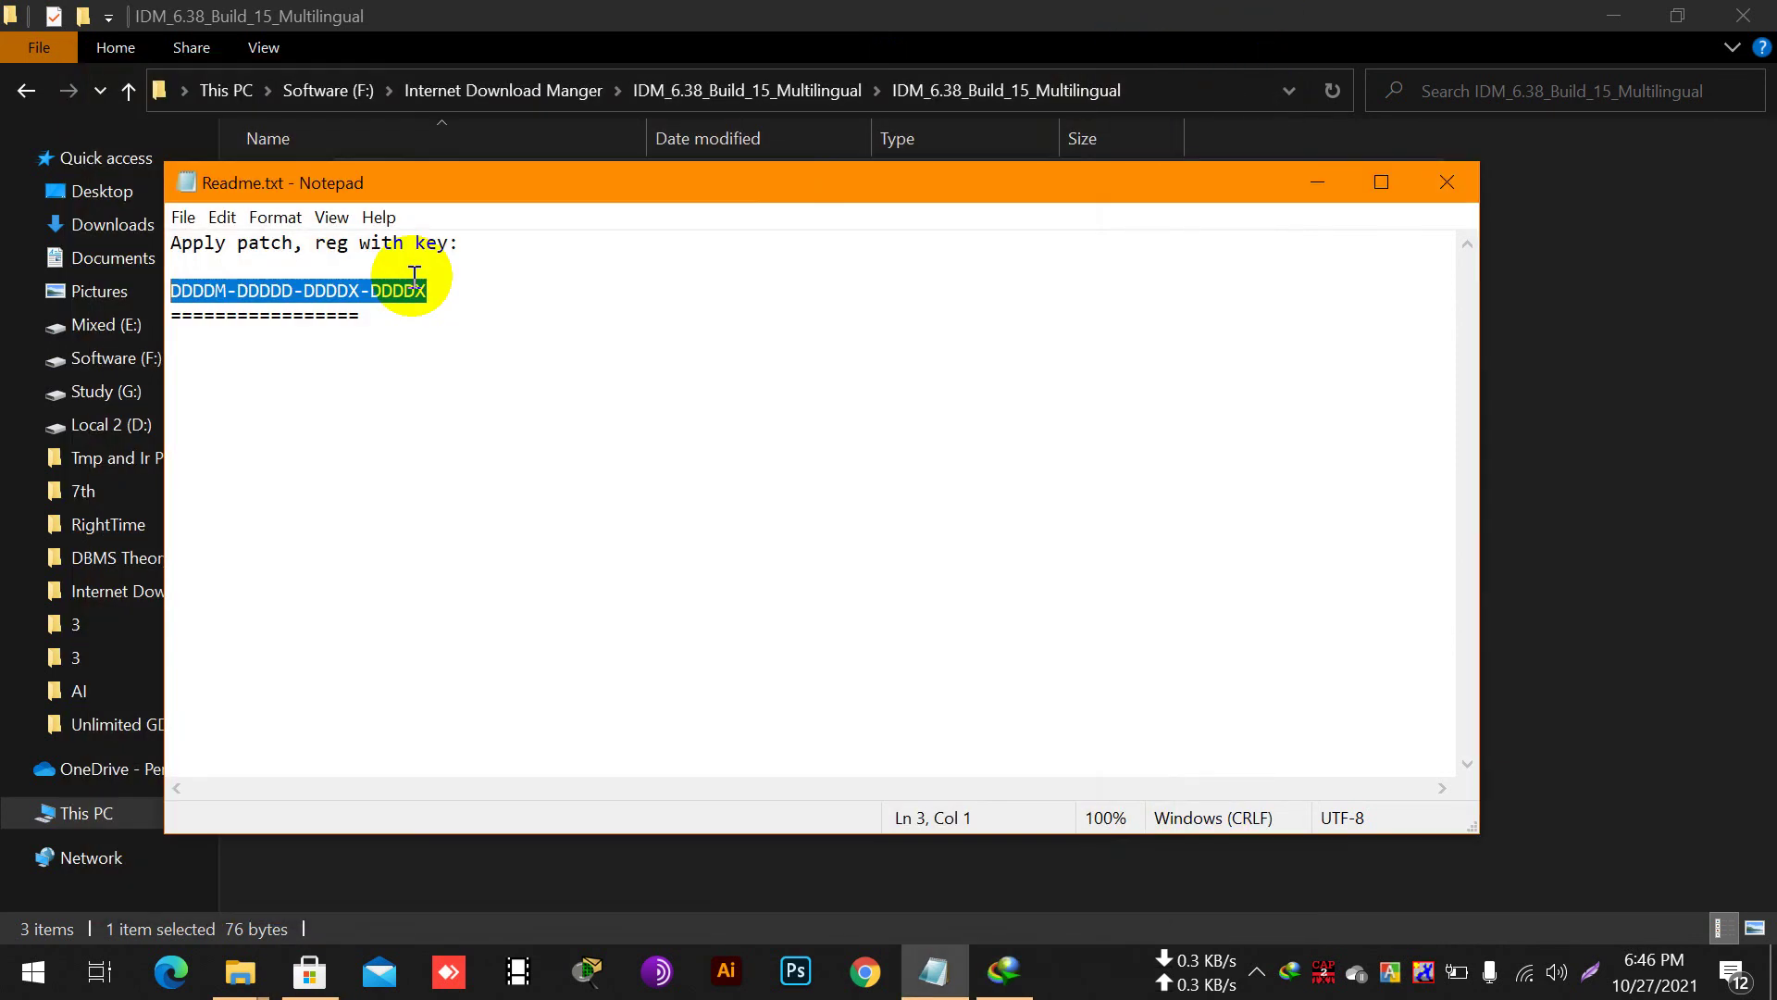
pyautogui.click(1446, 182)
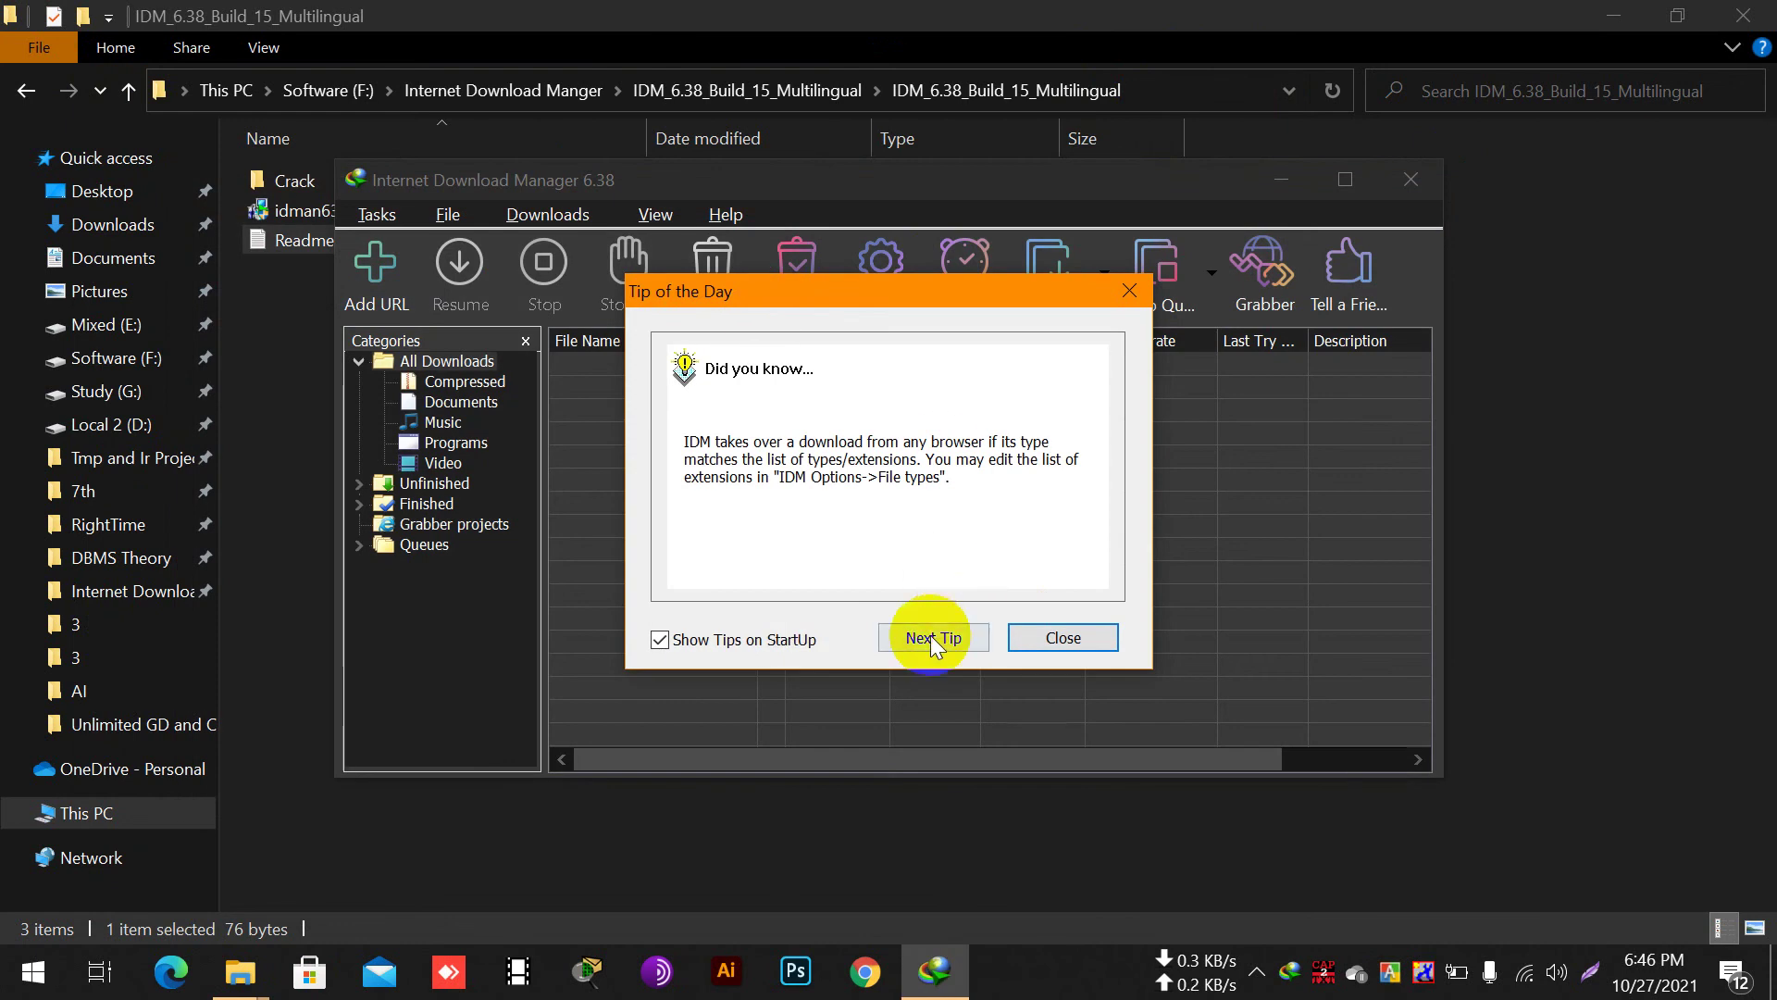
# Turn off showing tips on startup and close the Tip of the Day window.
pyautogui.click(735, 637)
pyautogui.click(1064, 635)
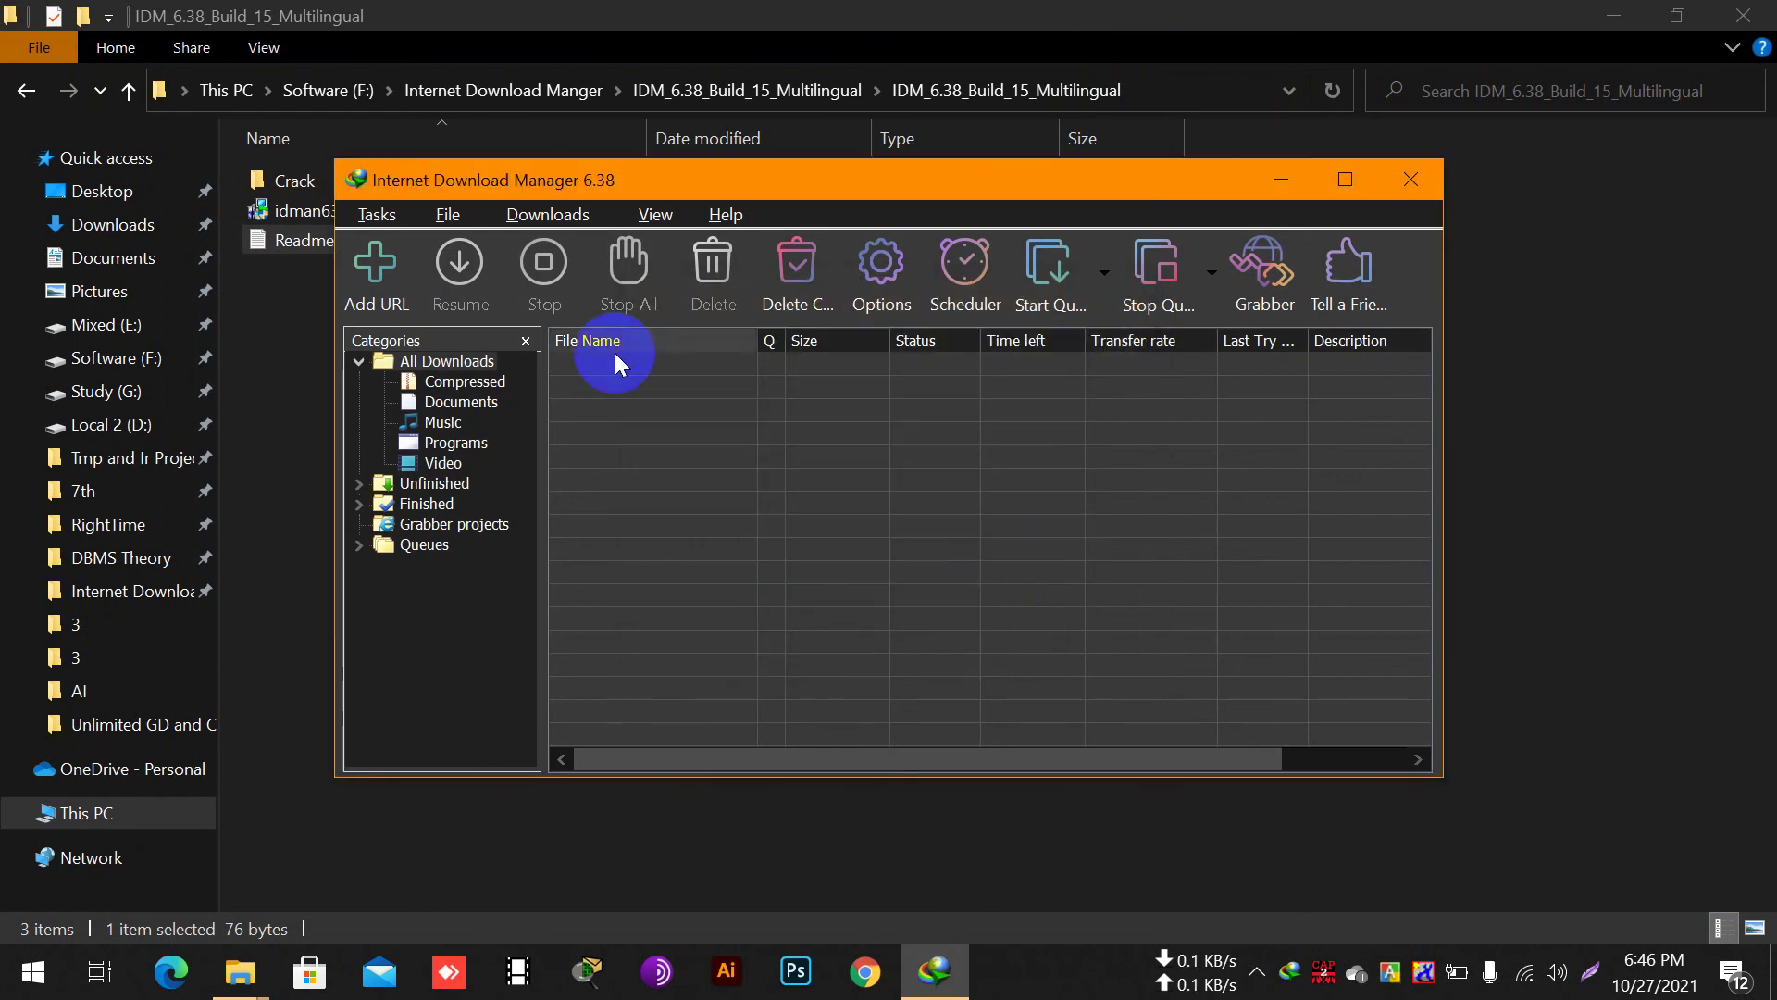
pyautogui.click(1346, 181)
pyautogui.click(1671, 11)
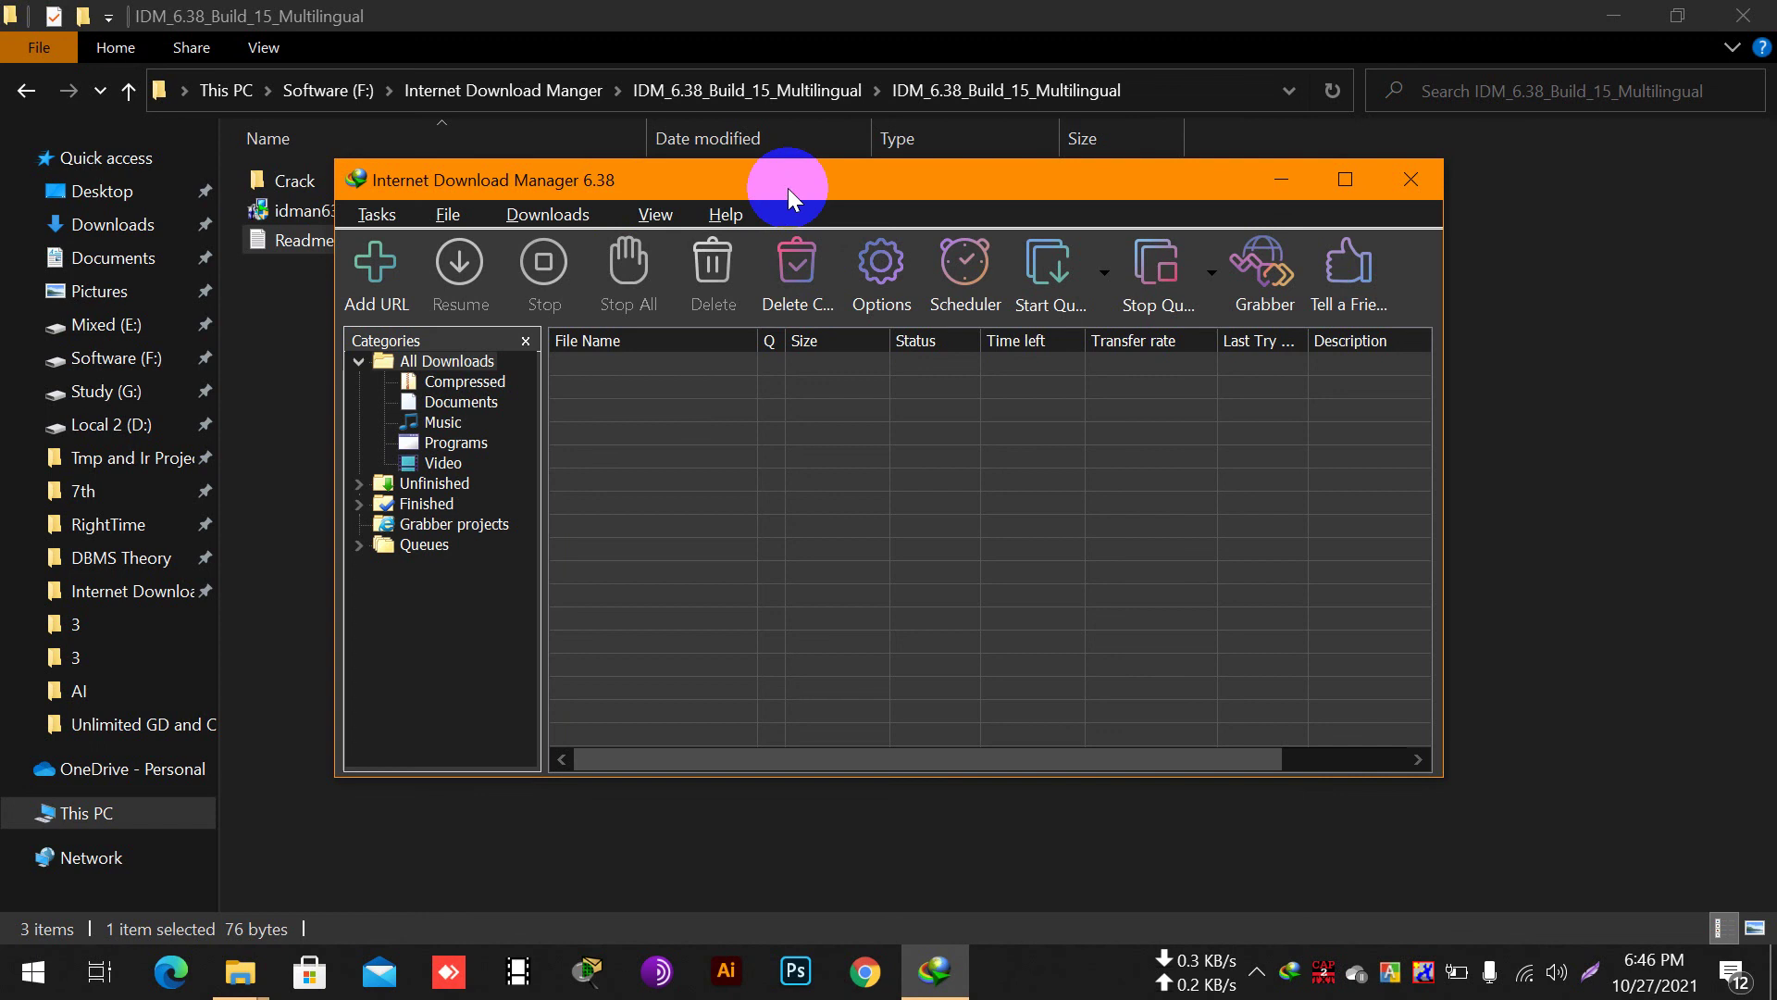
pyautogui.moveTo(787, 187)
pyautogui.mouseDown()
pyautogui.moveTo(798, 149)
pyautogui.moveTo(780, 192)
pyautogui.mouseUp()
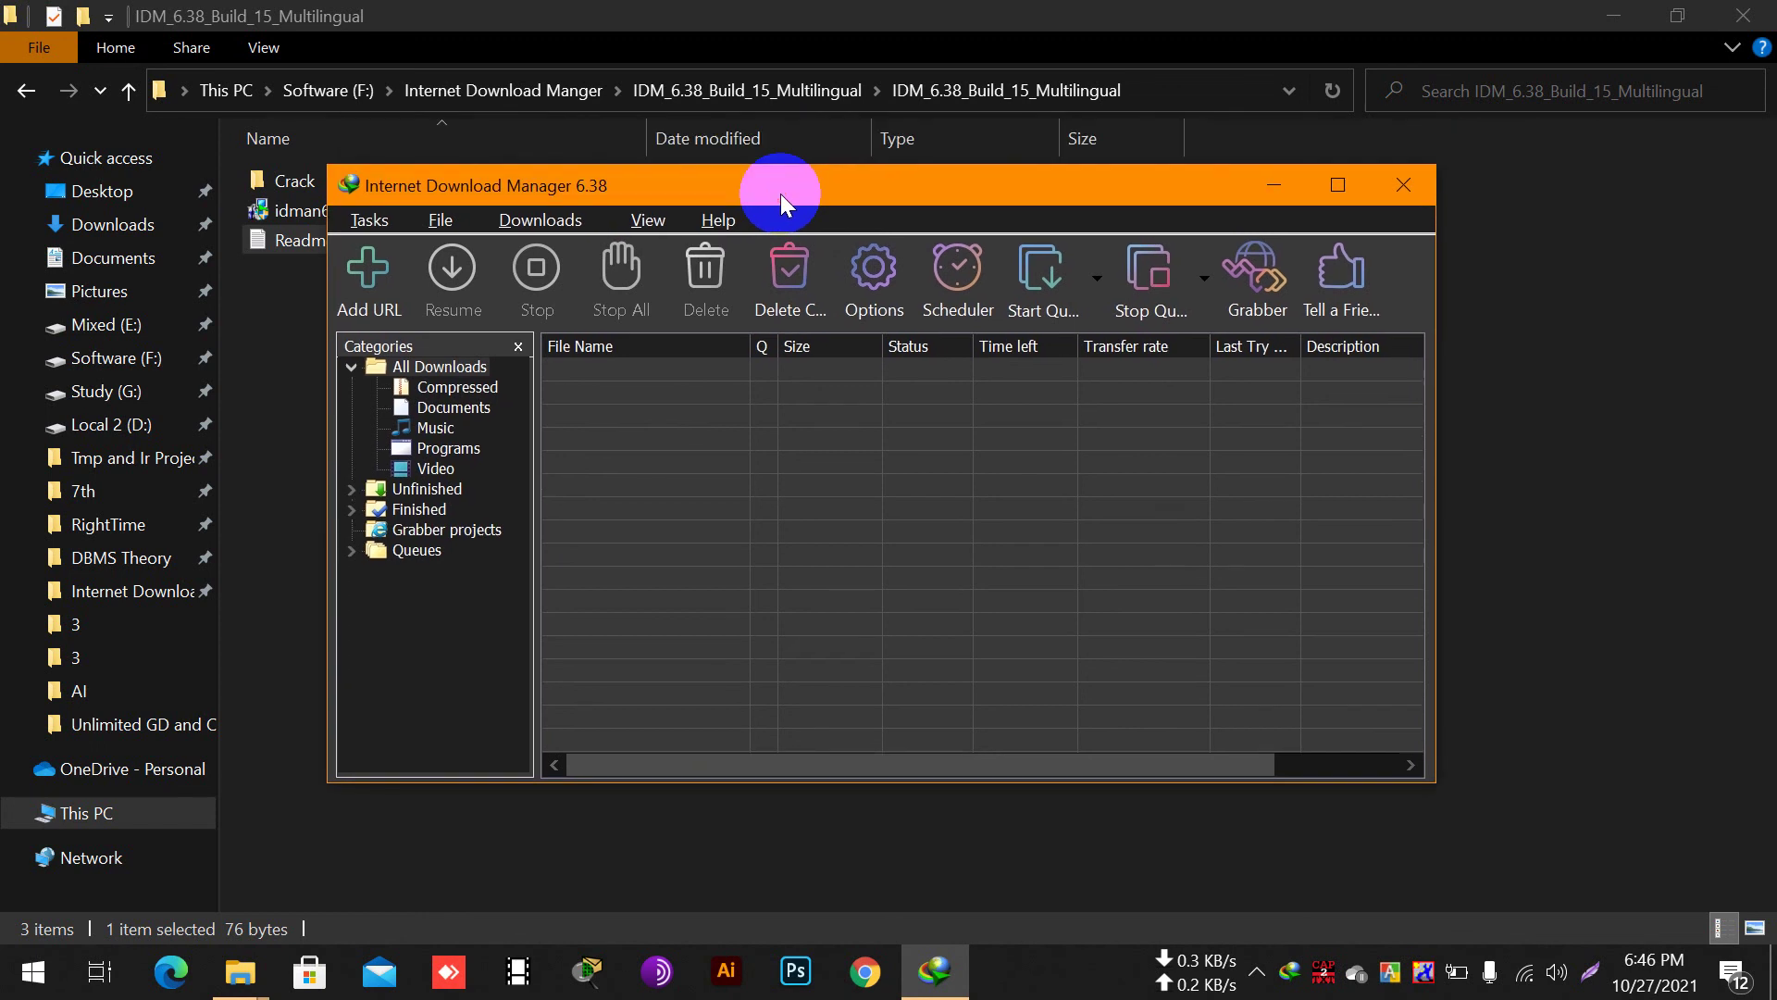